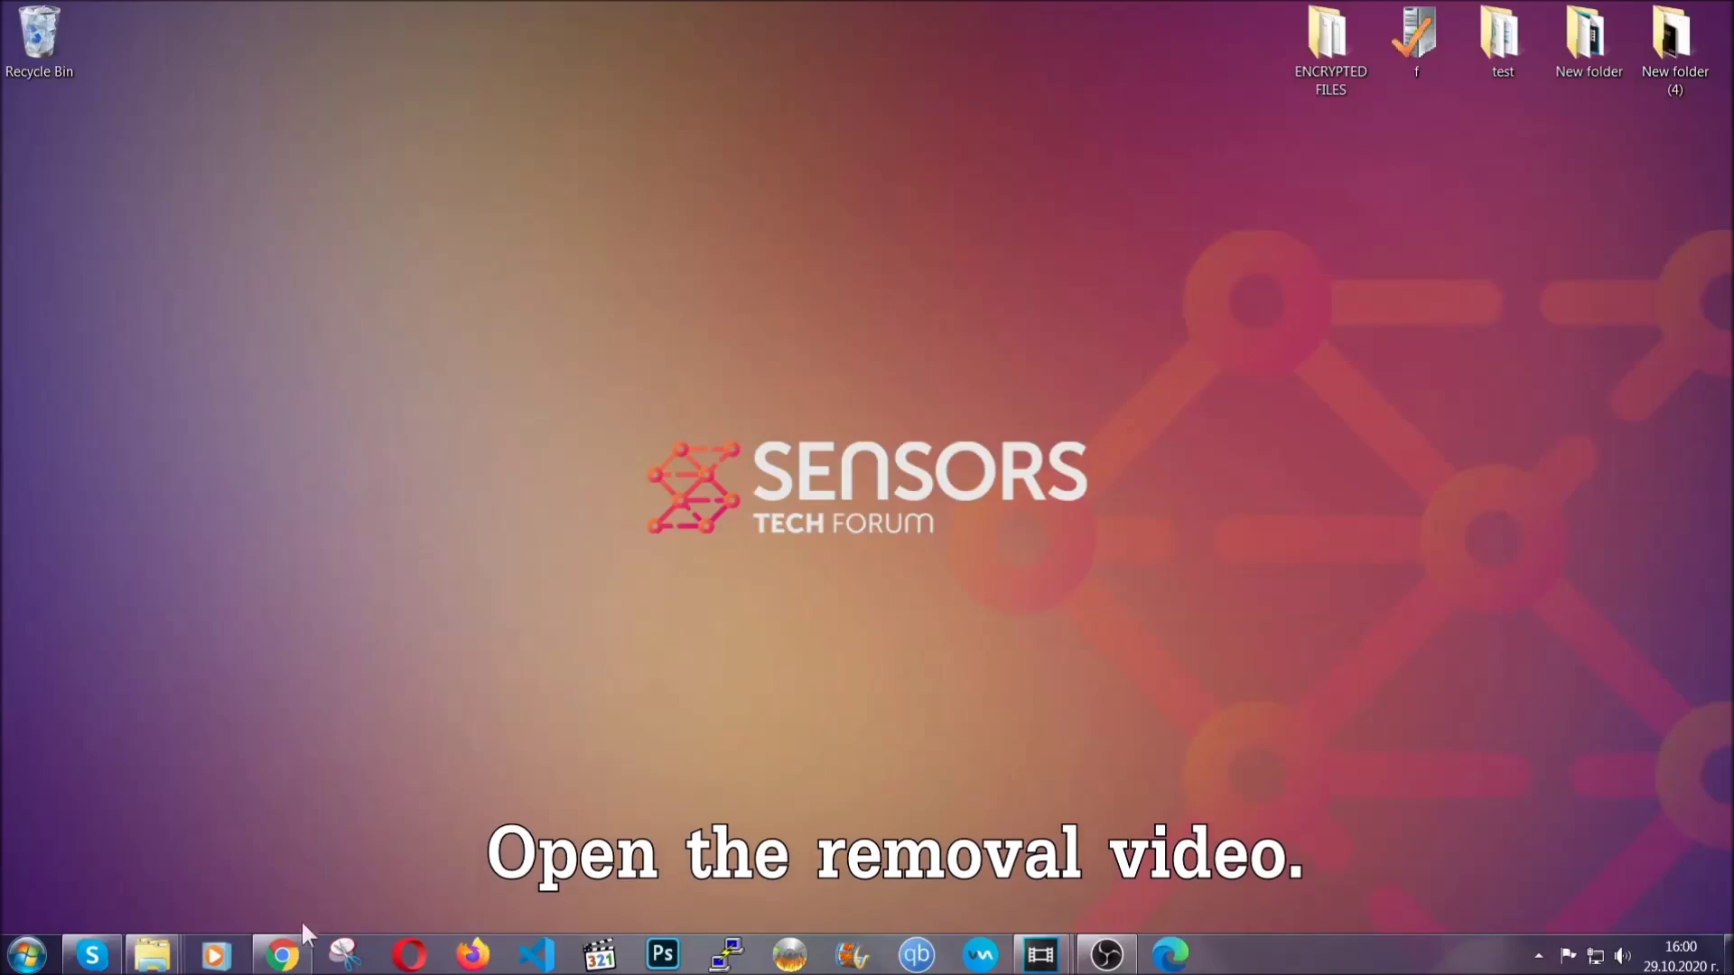
# Step: Open the YouTube removal video and follow its Full Removal Guide link toward the SpyHunter download
pyautogui.click(286, 953)
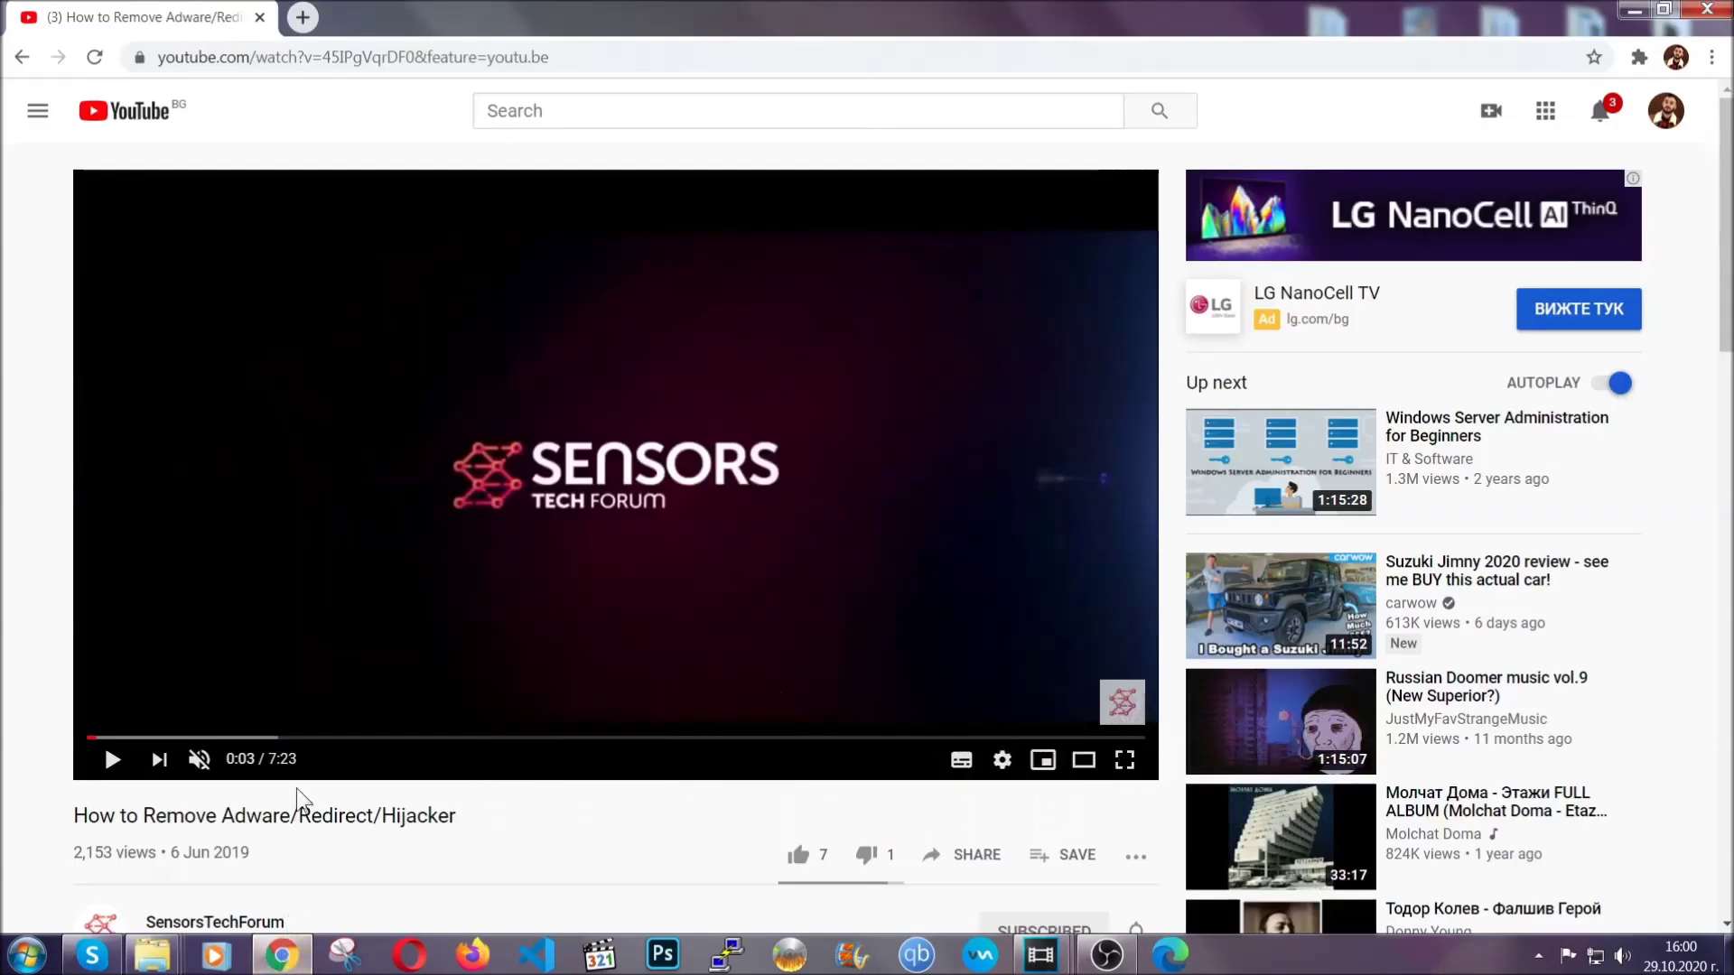
pyautogui.scroll(-5, 345, 641)
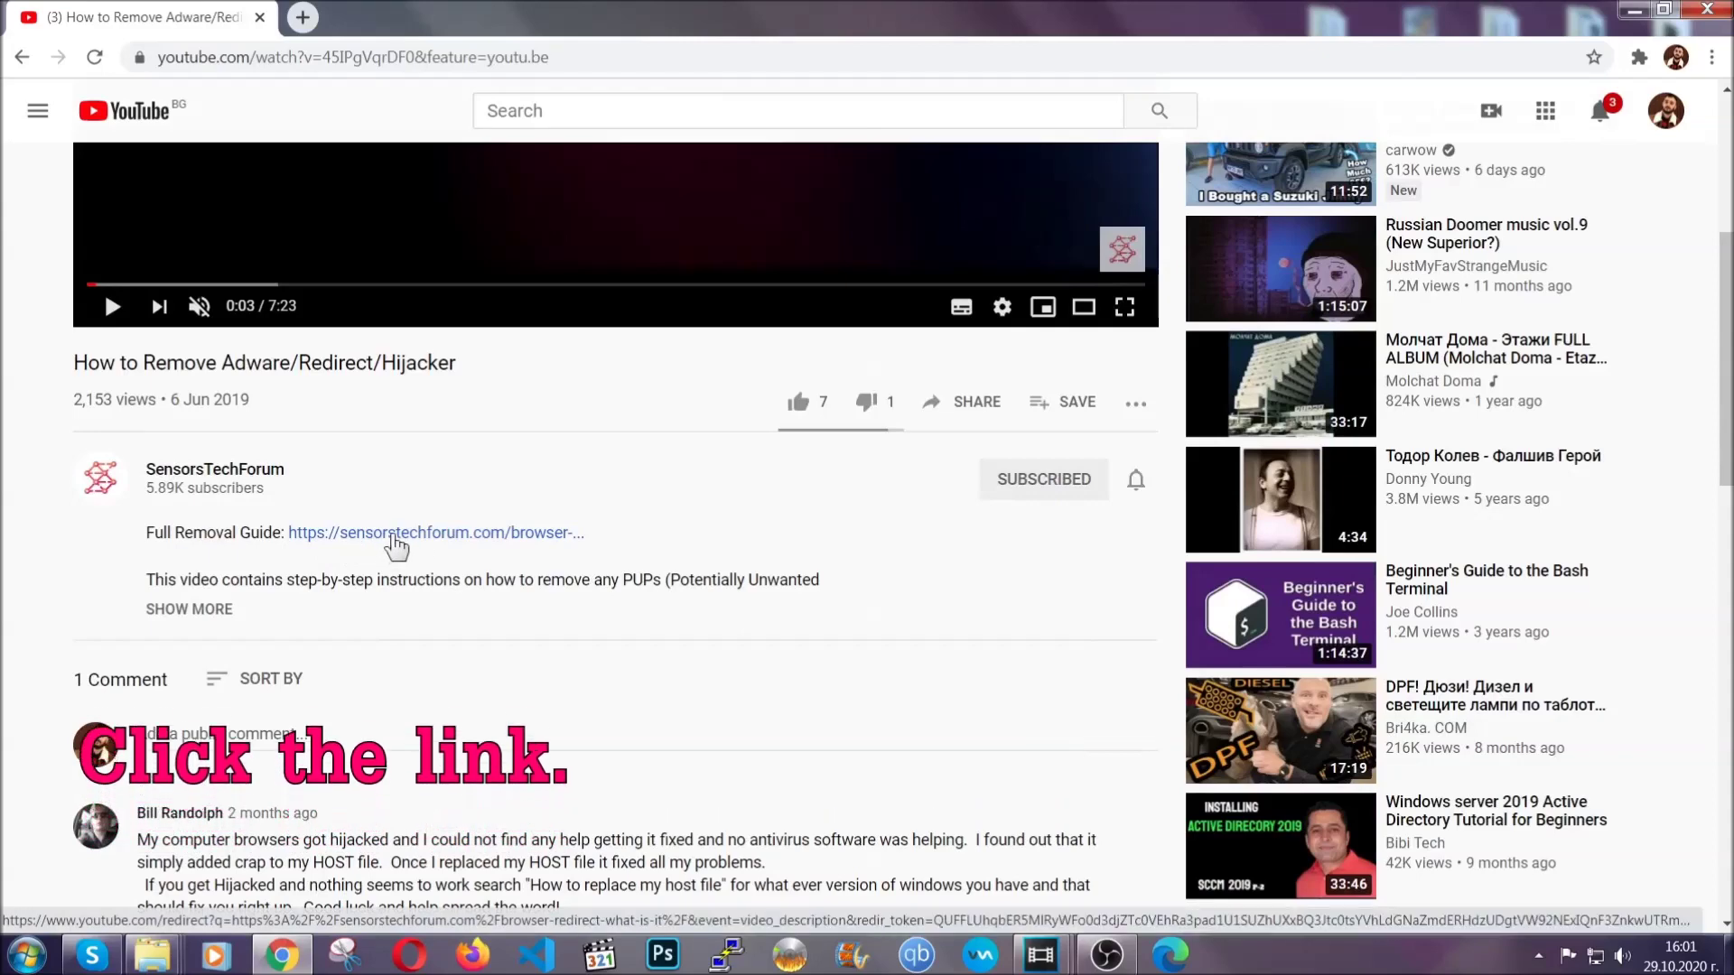
pyautogui.click(394, 534)
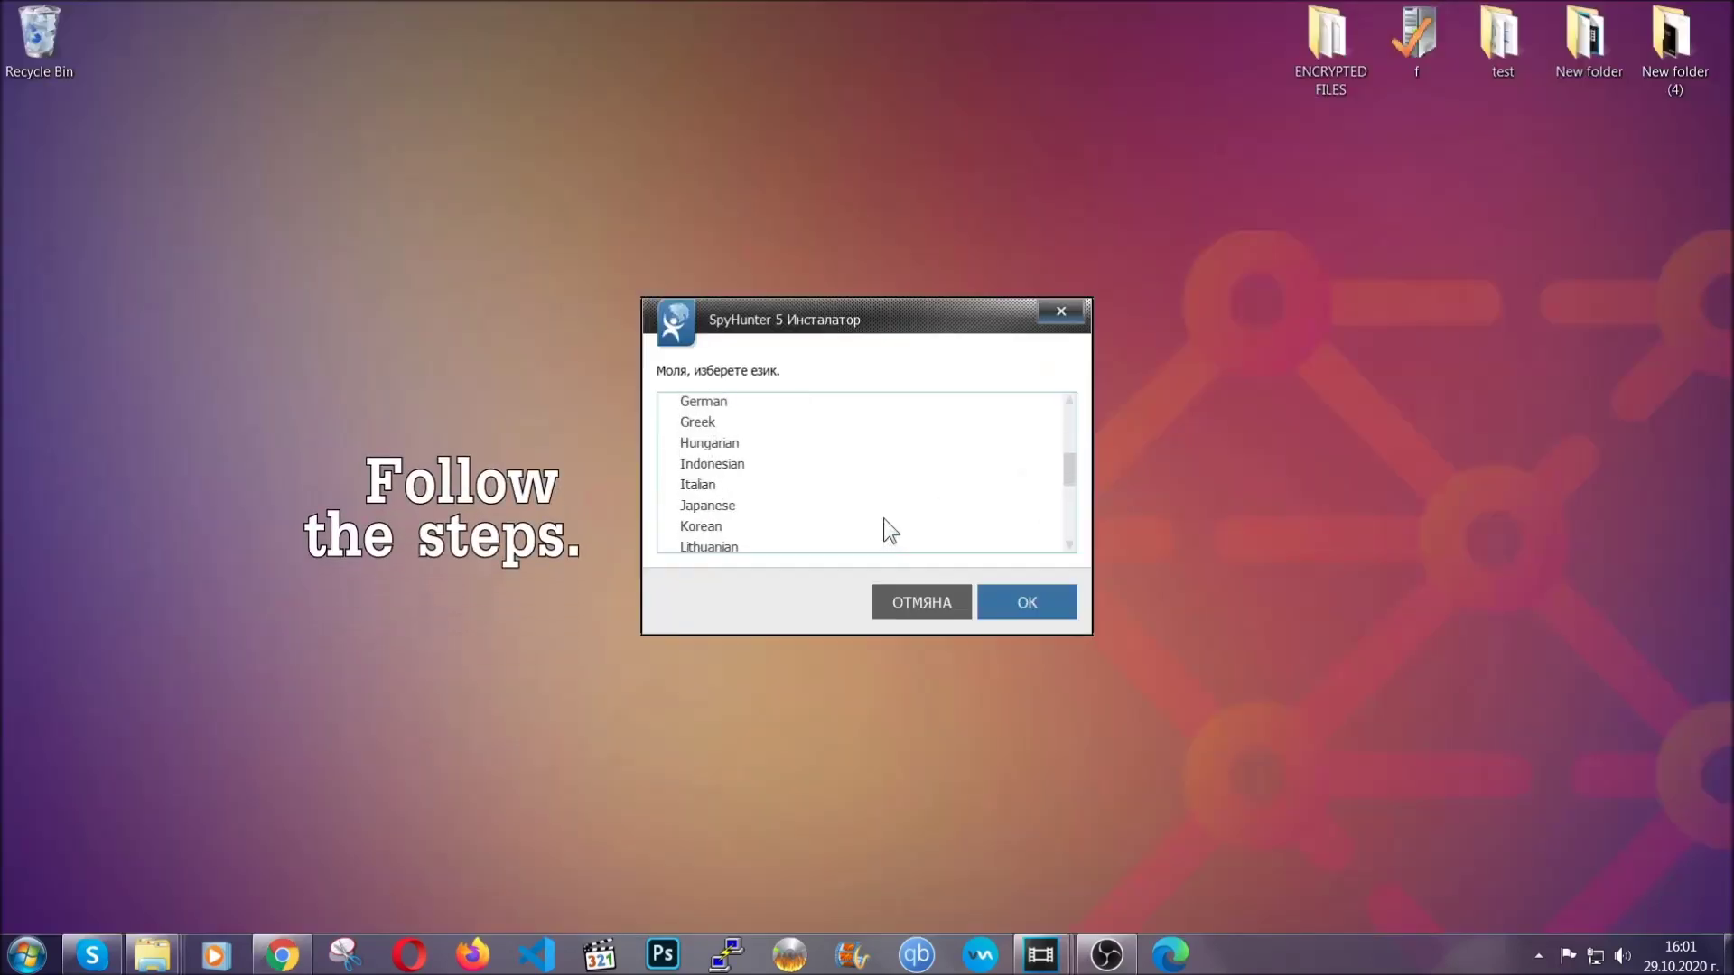
# Step: Install SpyHunter 5 in English with the EULA accepted, finishing setup so its scan begins
pyautogui.scroll(-2, 853, 538)
pyautogui.scroll(4, 884, 545)
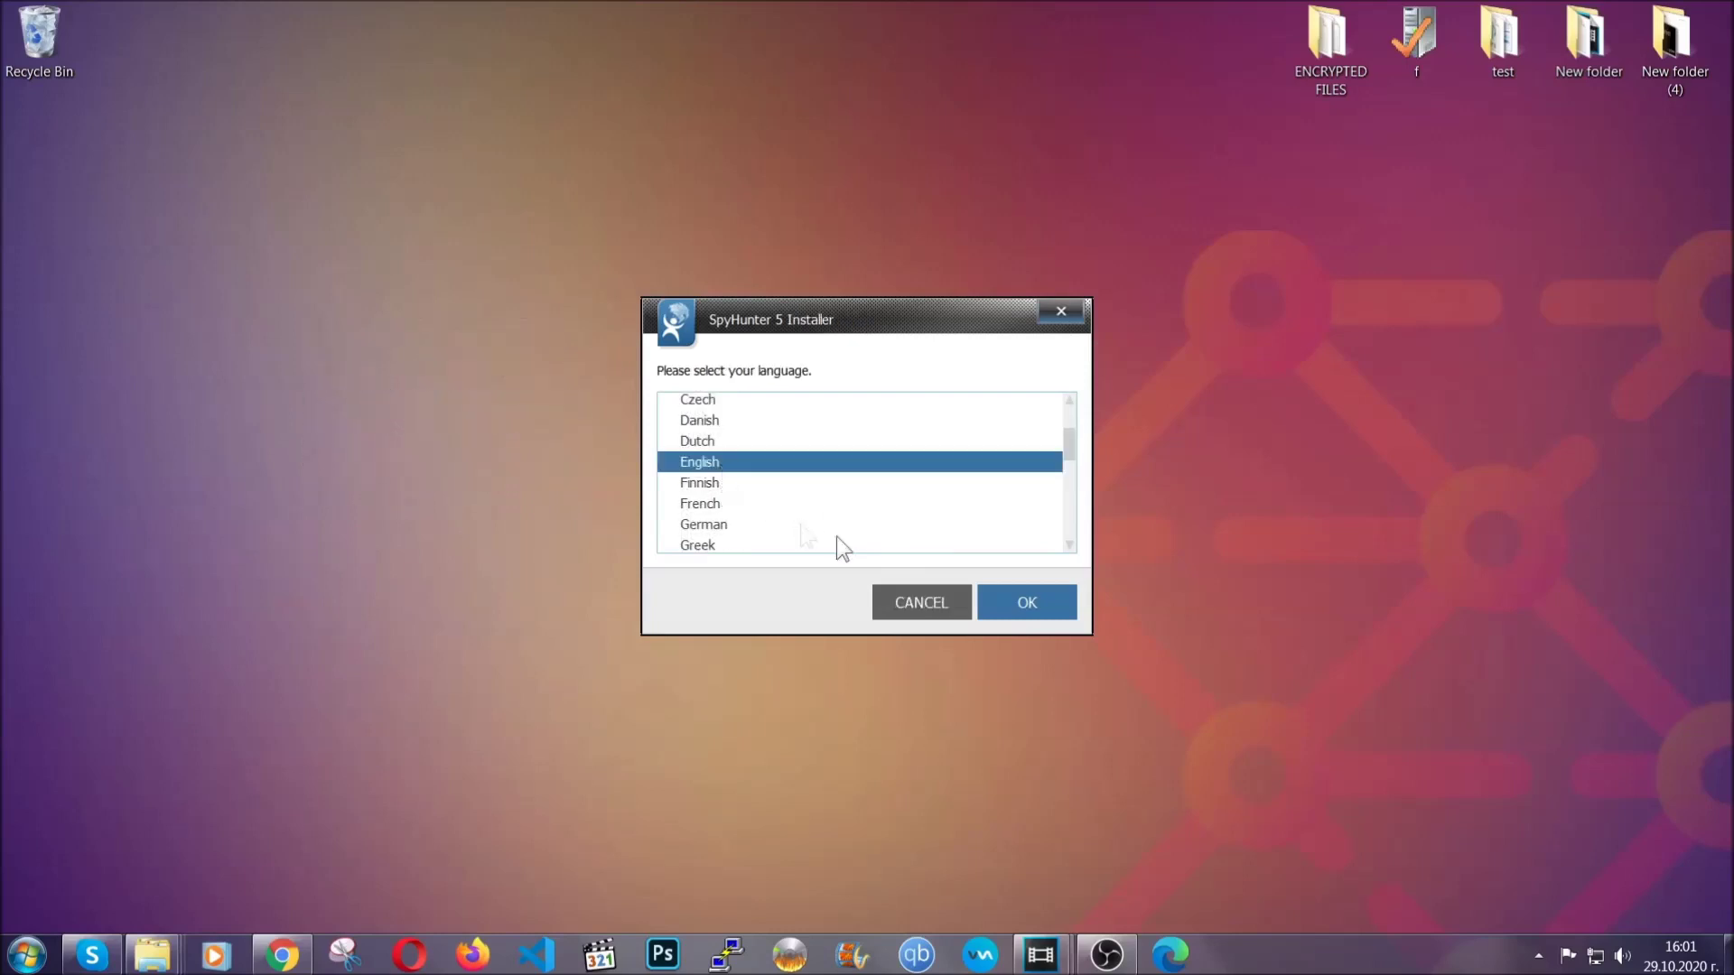
pyautogui.click(1015, 601)
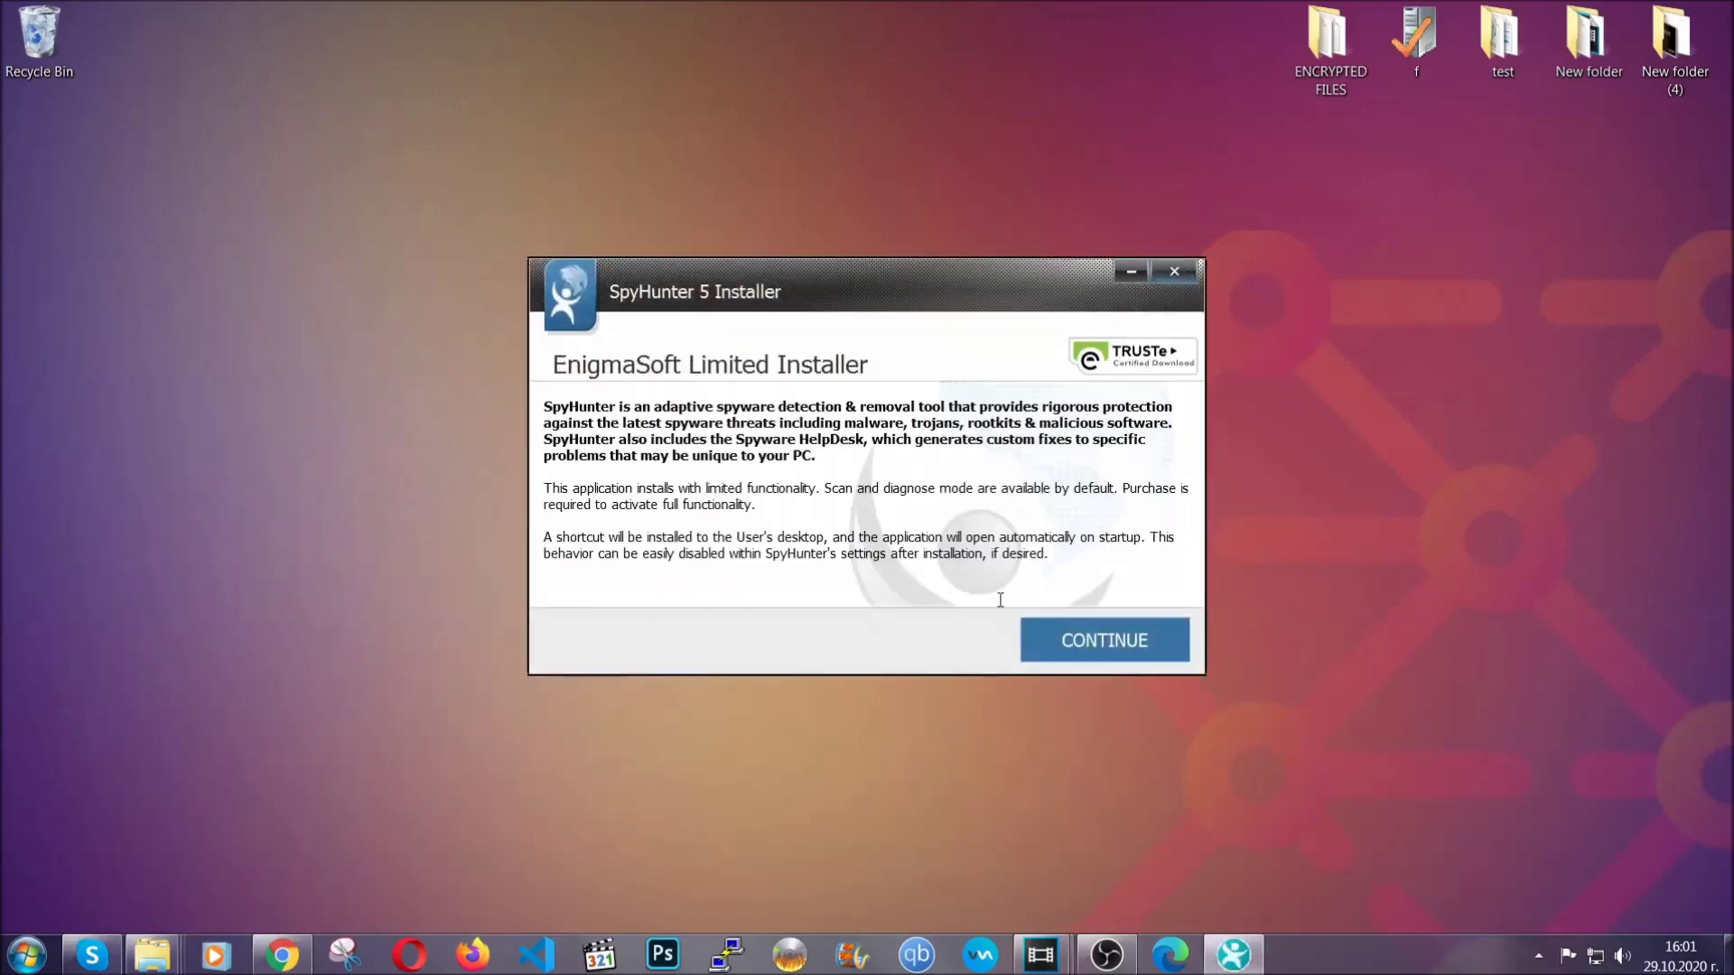
pyautogui.click(1040, 632)
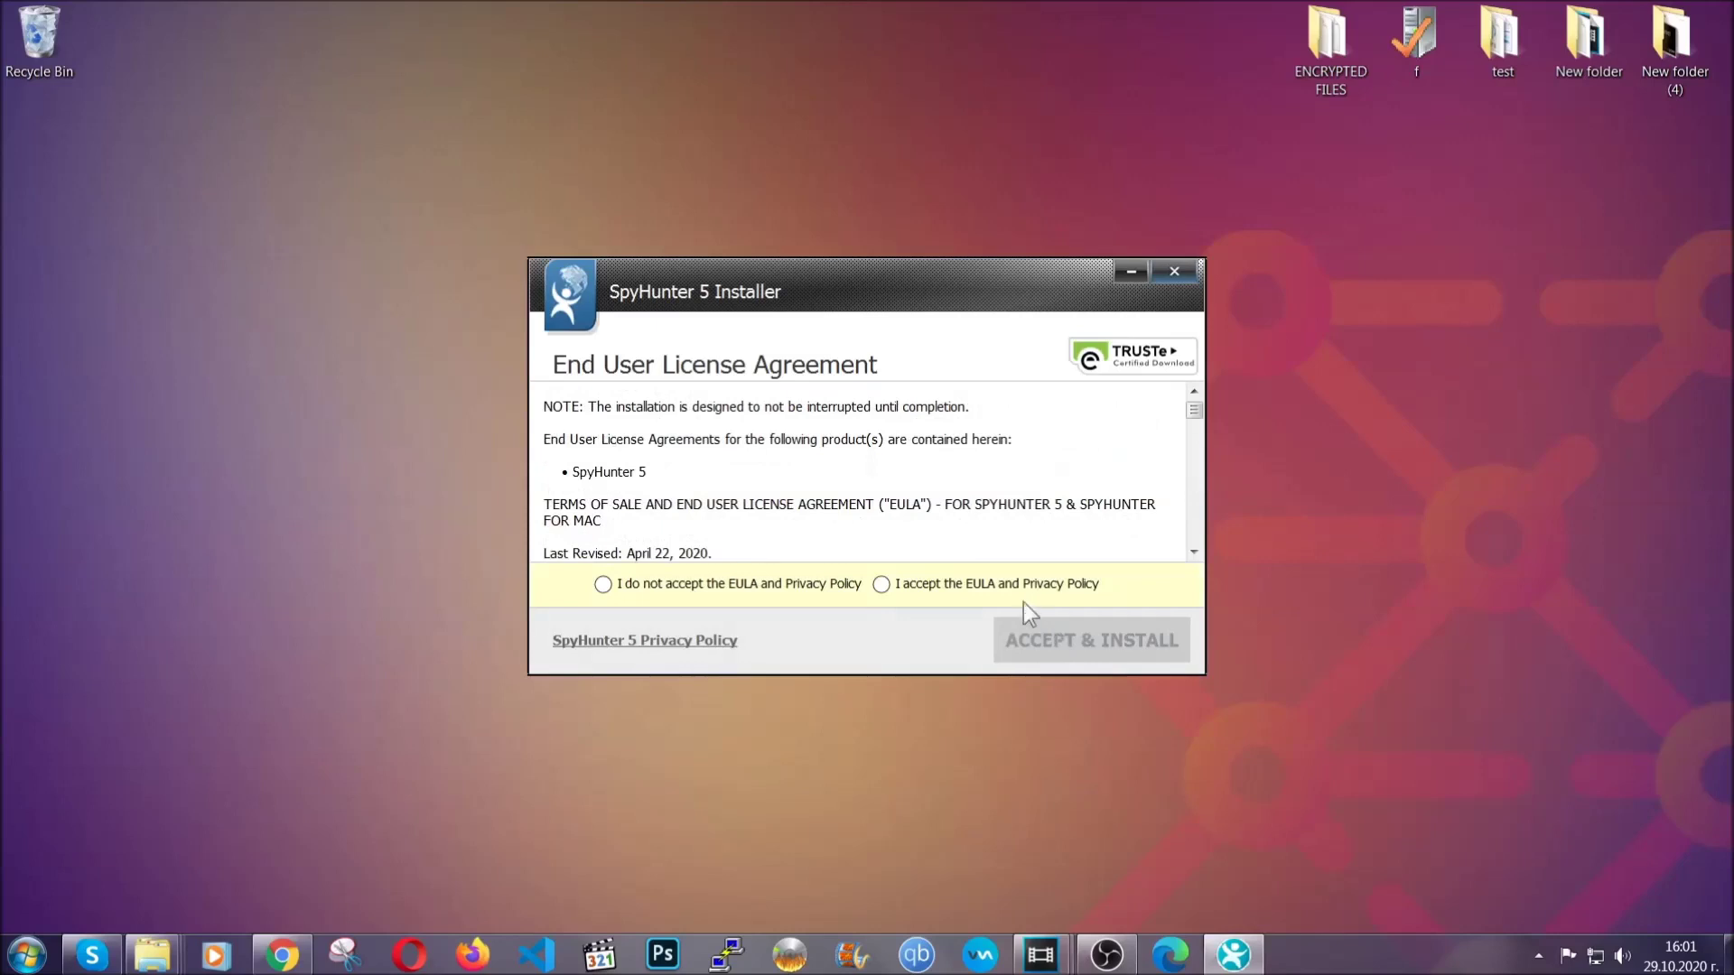
pyautogui.click(882, 585)
pyautogui.click(1045, 636)
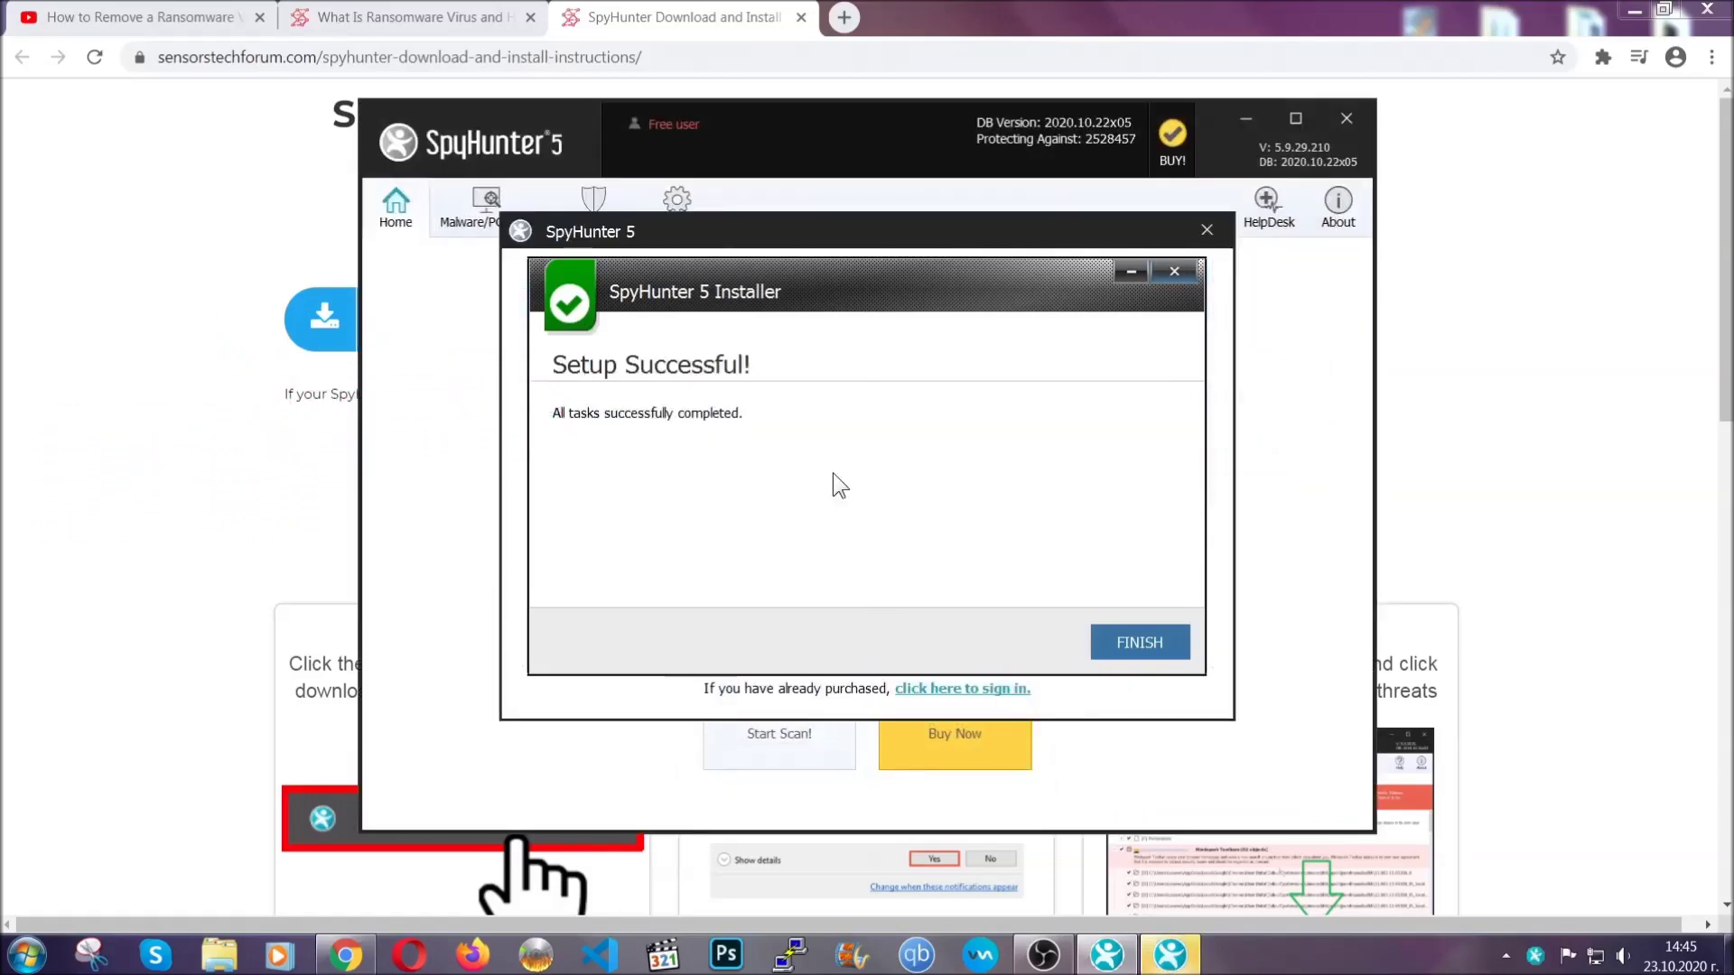
pyautogui.click(1108, 644)
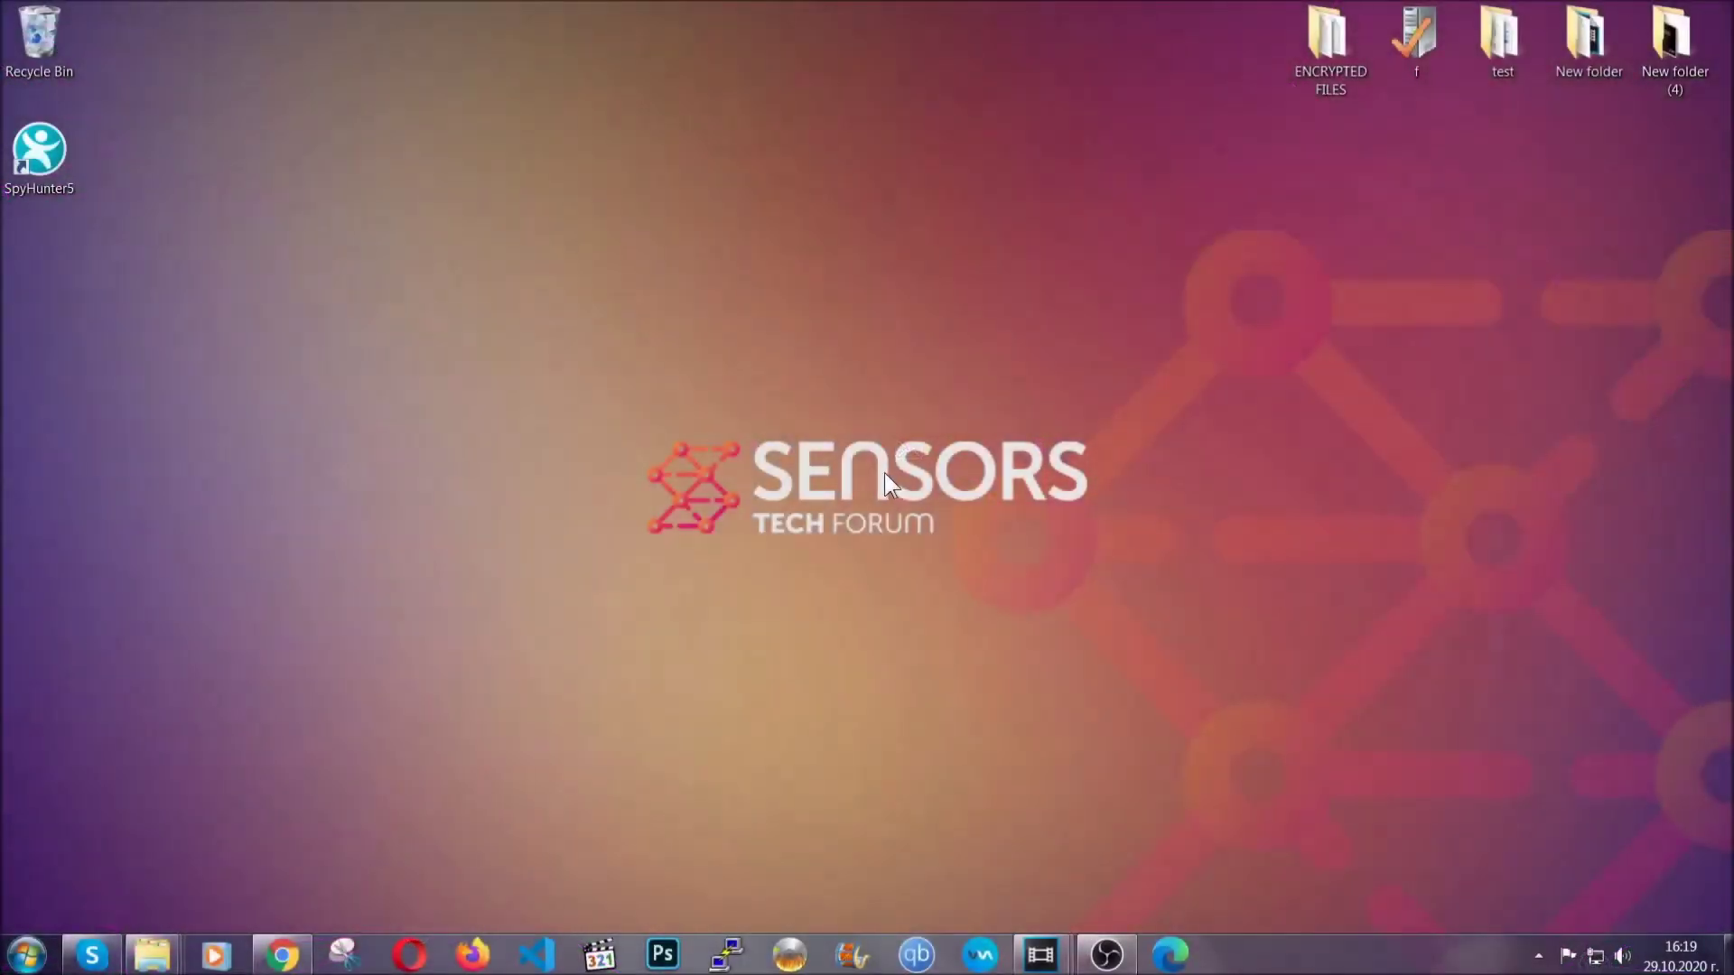
# Step: Bring up the Windows Run dialog with Win+R
pyautogui.press('super+r')
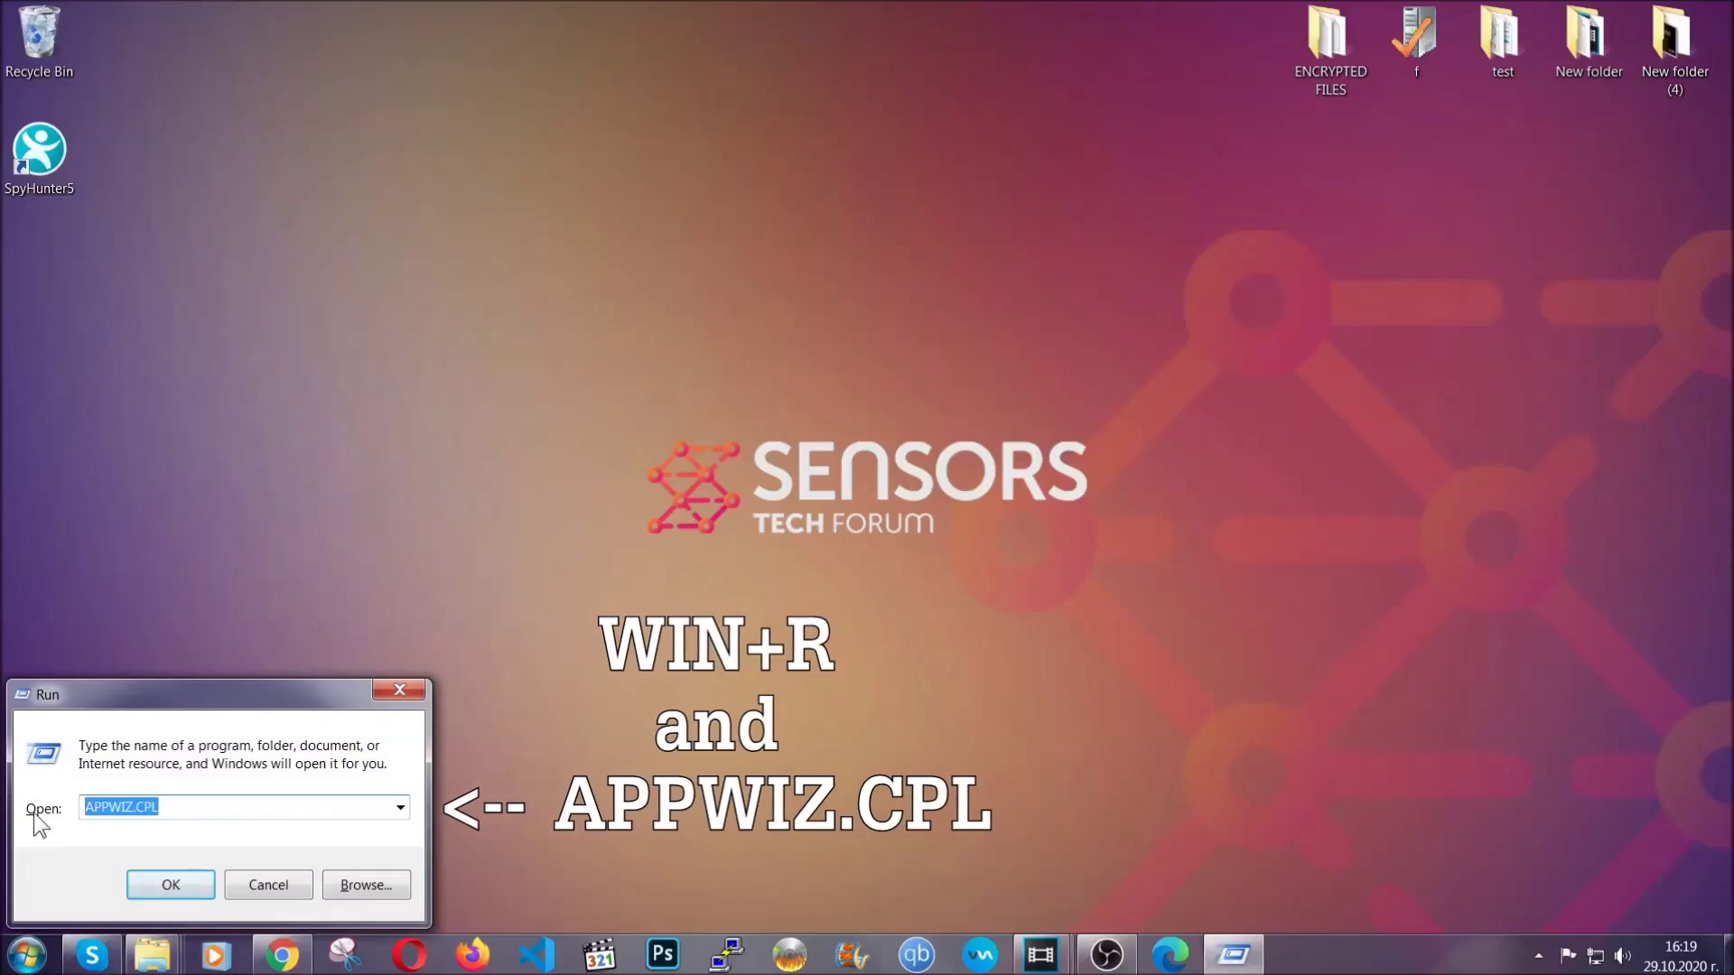
# Step: Run APPWIZ.CPL and uninstall SUSPICIOUS PROGRAM, confirming the removal and the success message
pyautogui.click(171, 881)
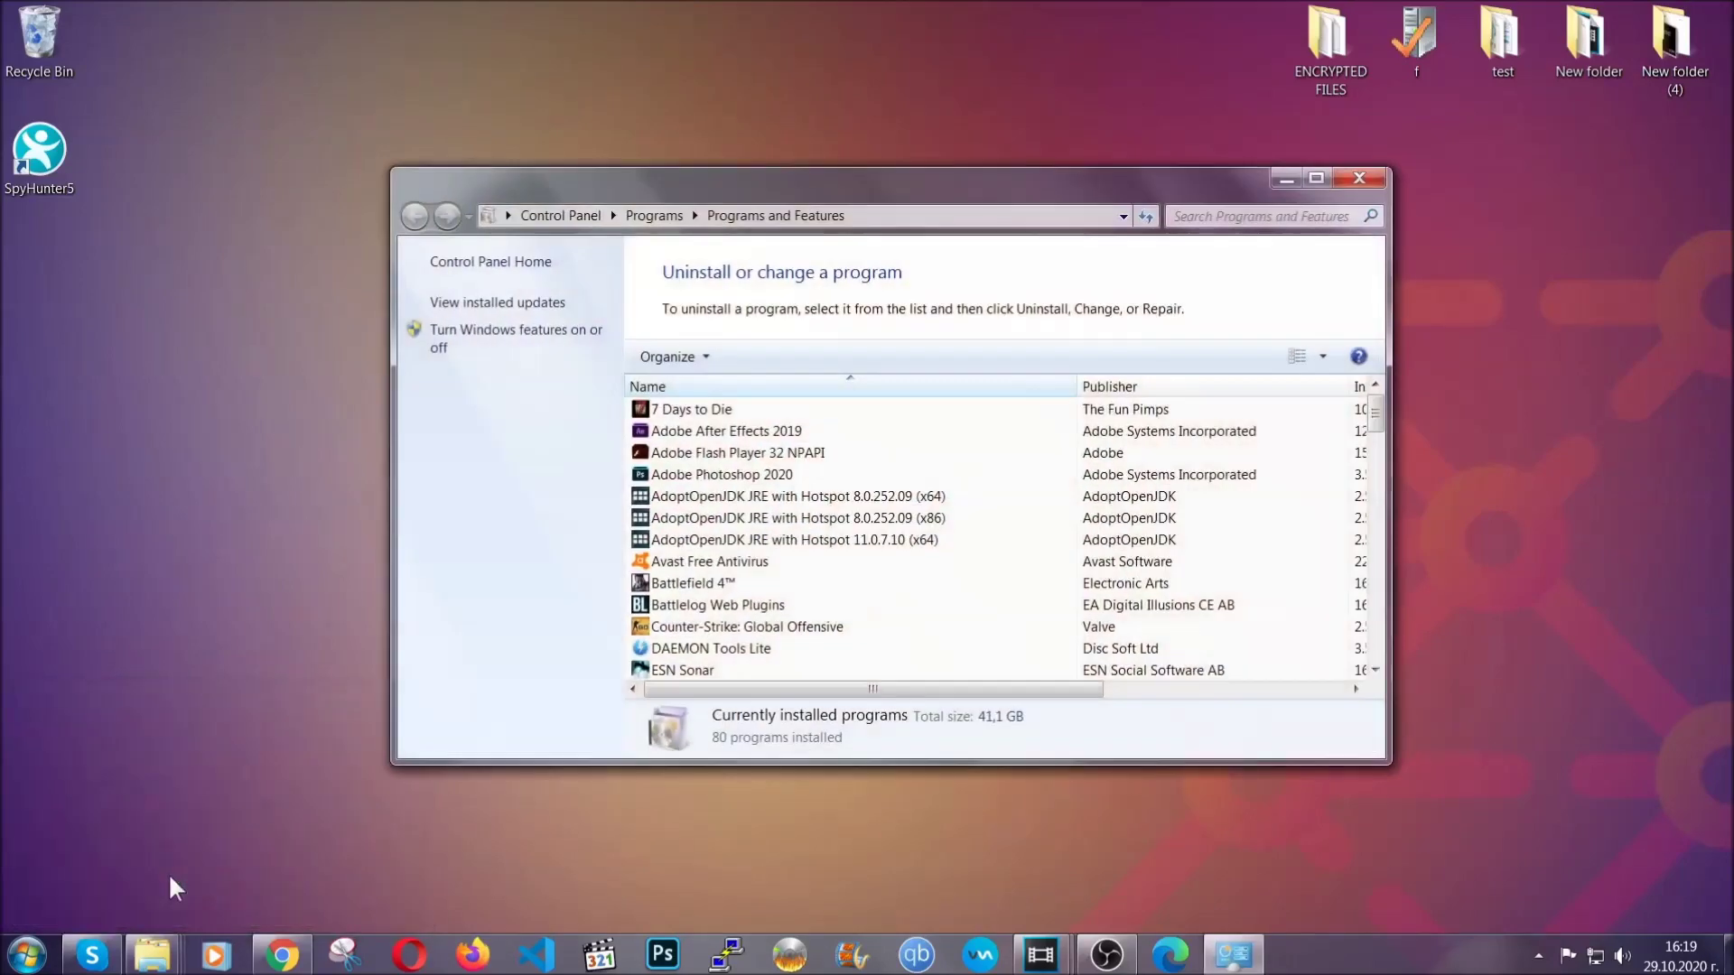
pyautogui.scroll(-20, 913, 484)
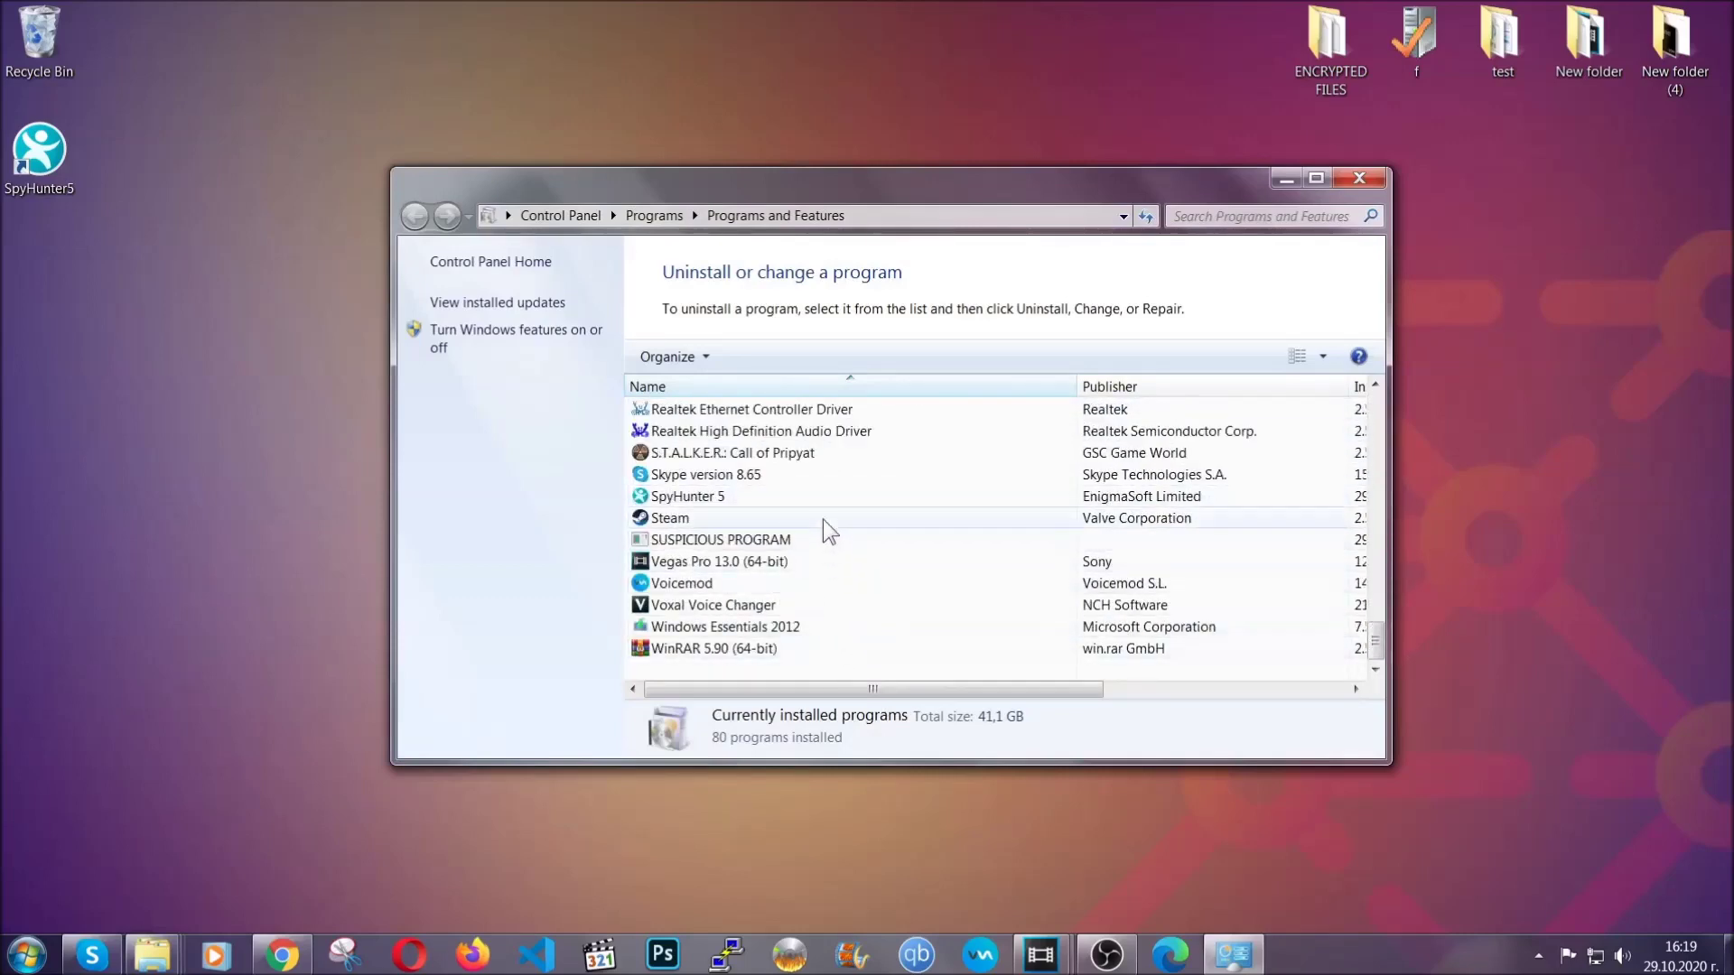
pyautogui.click(751, 539)
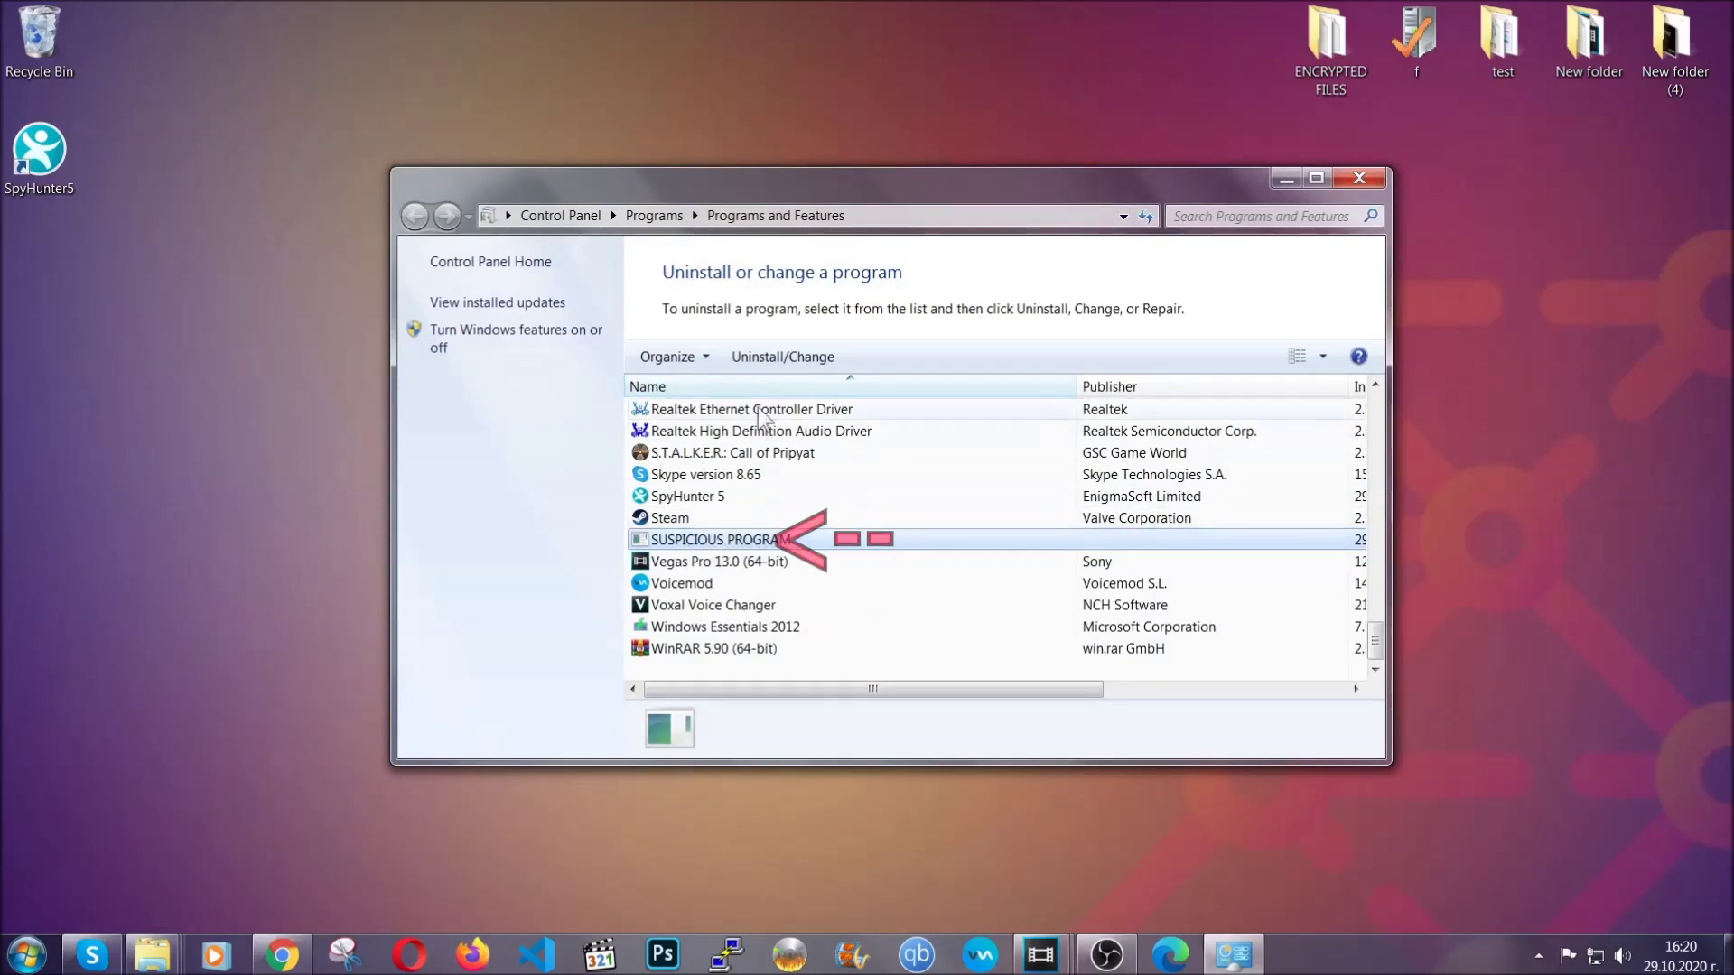
pyautogui.click(769, 356)
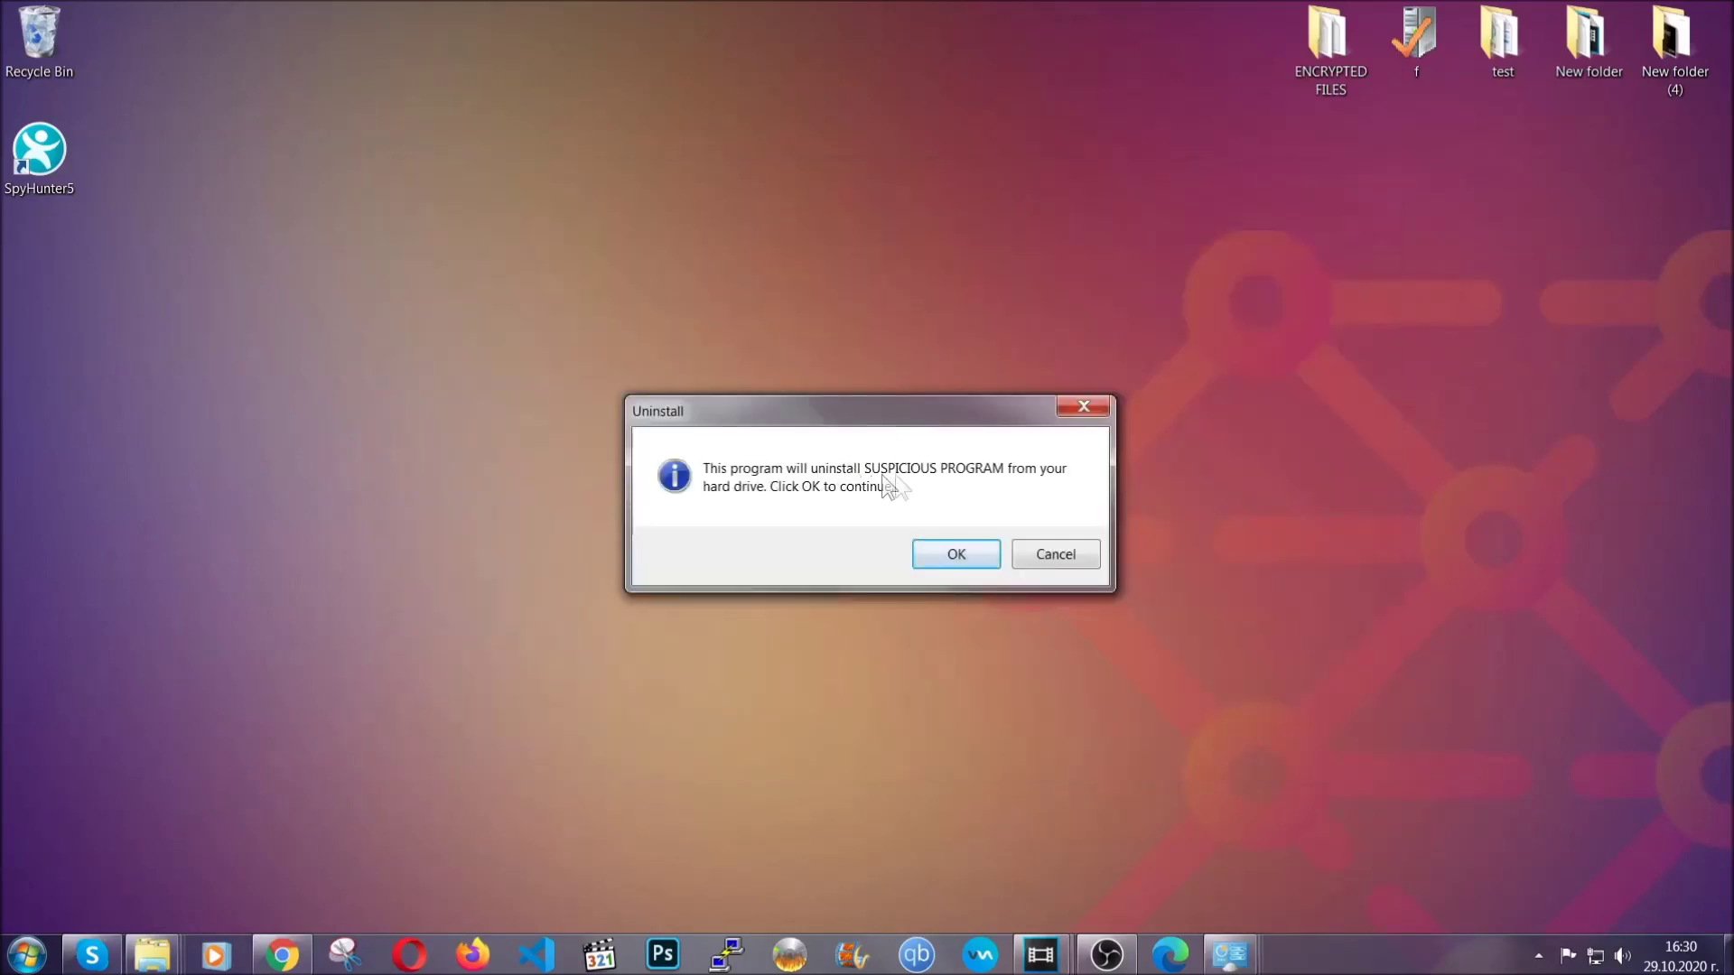
pyautogui.click(949, 555)
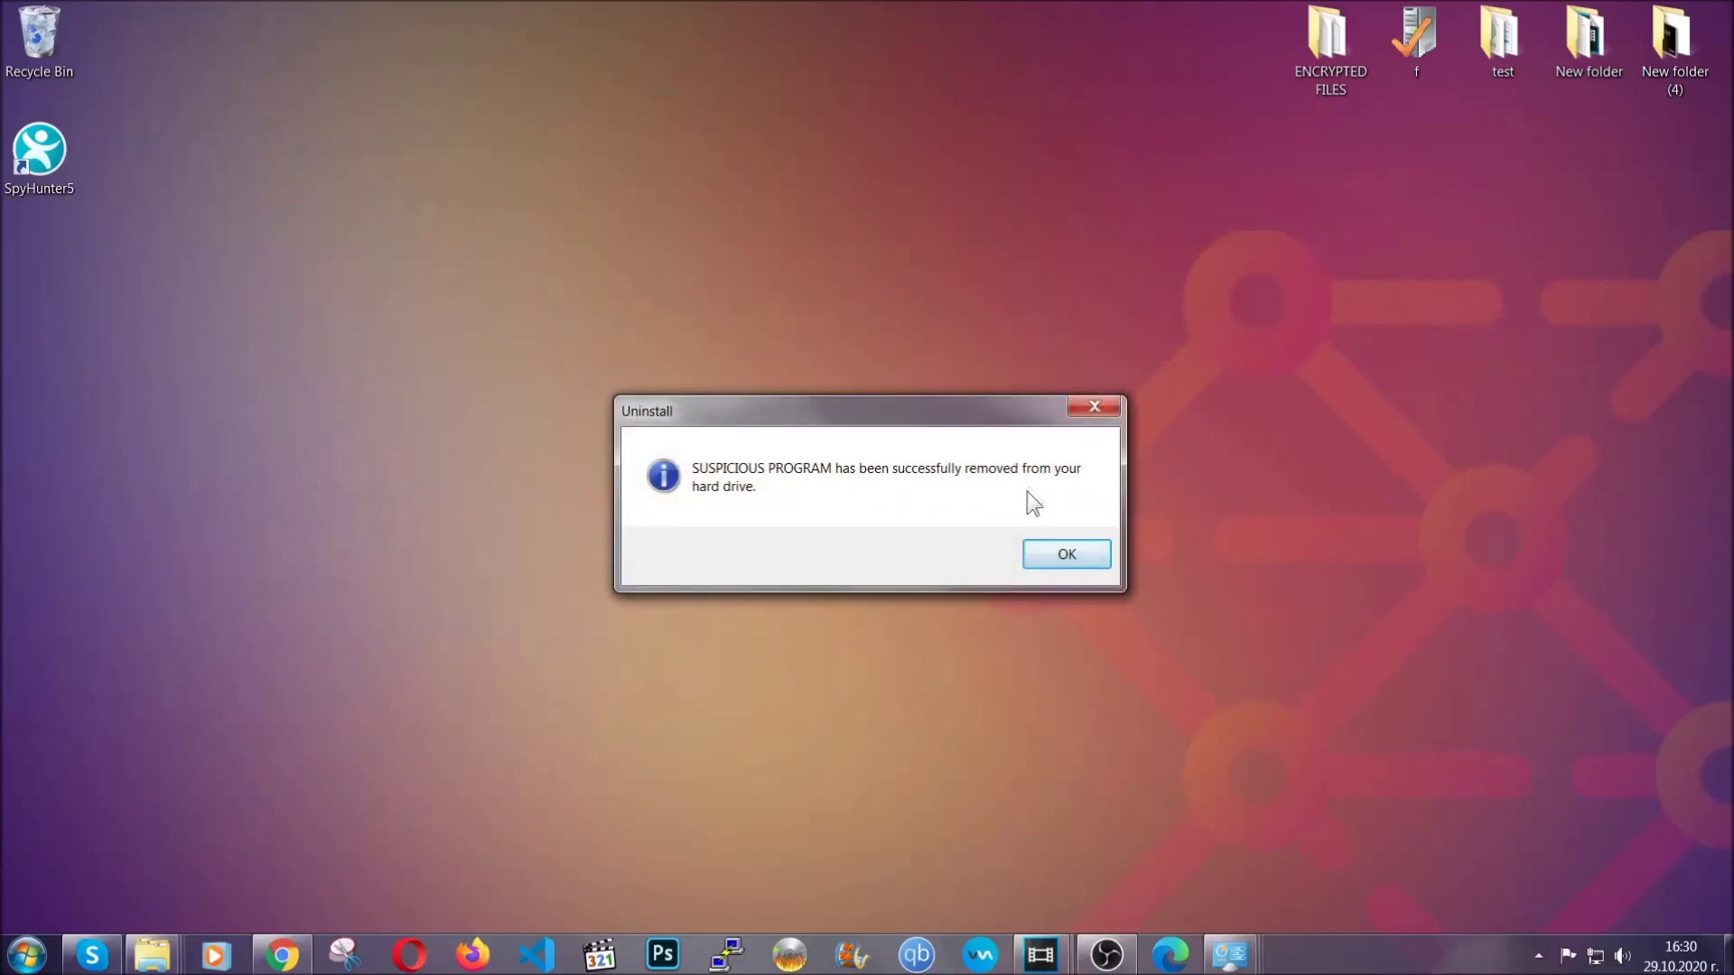
pyautogui.click(1040, 551)
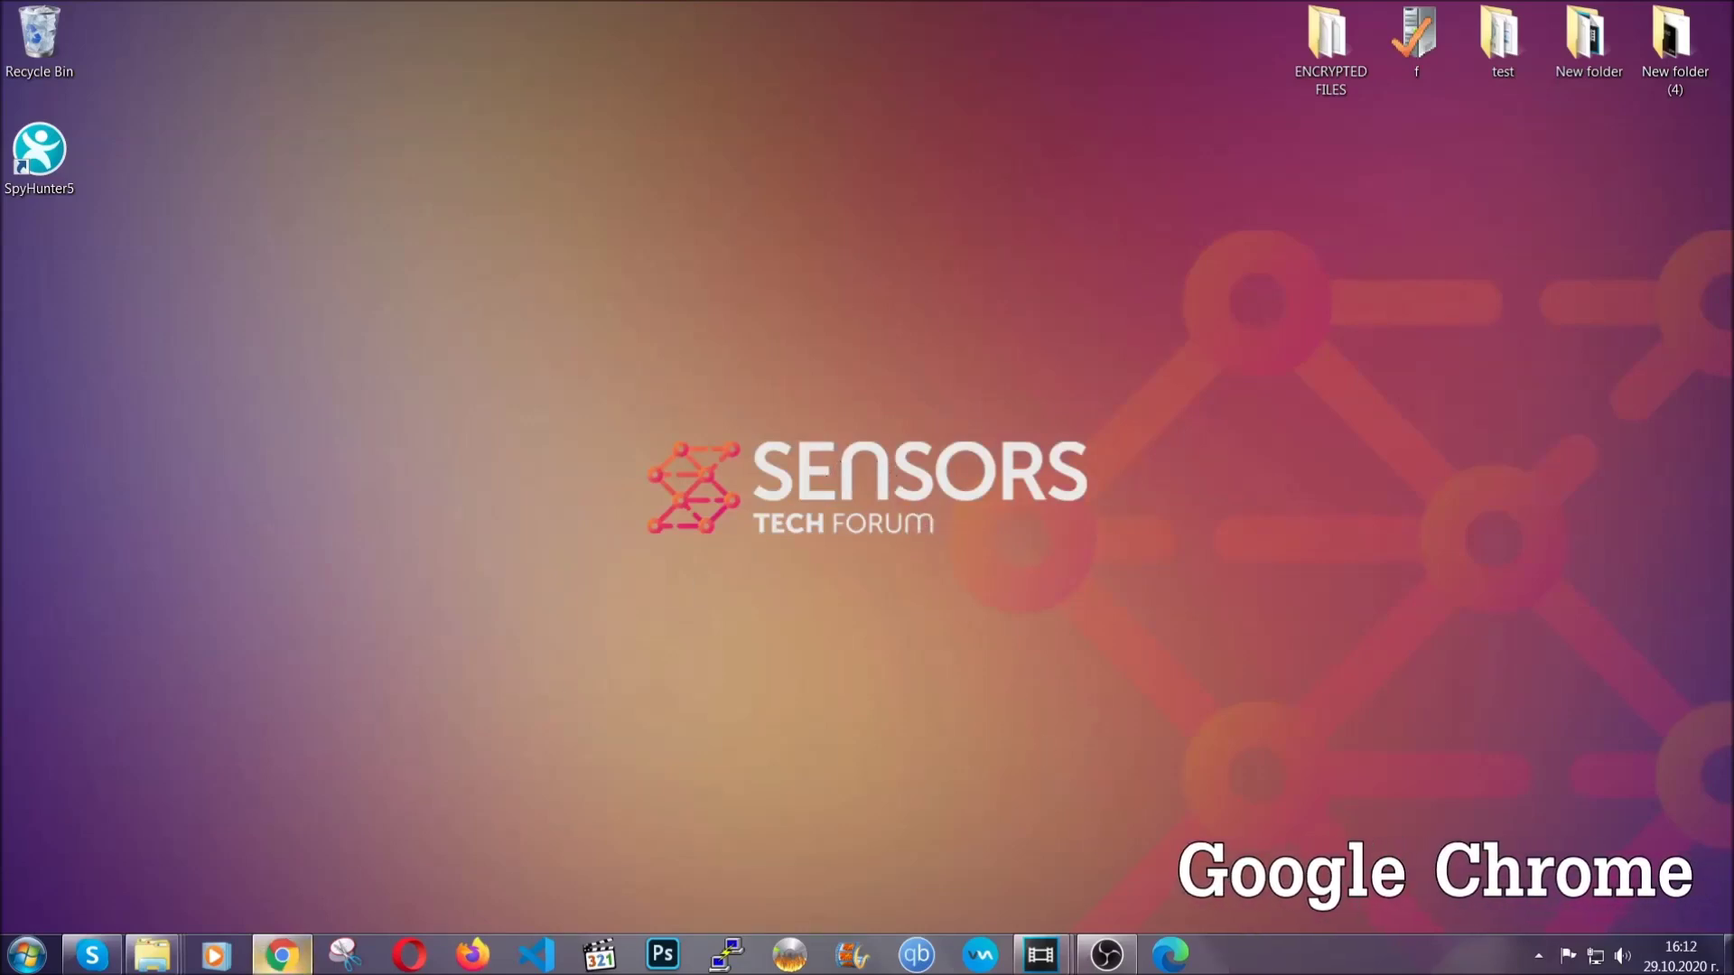
# Step: Clear Chrome's browsing data for All time from chrome://settings/clear…, leaving passwords unticked
pyautogui.click(295, 968)
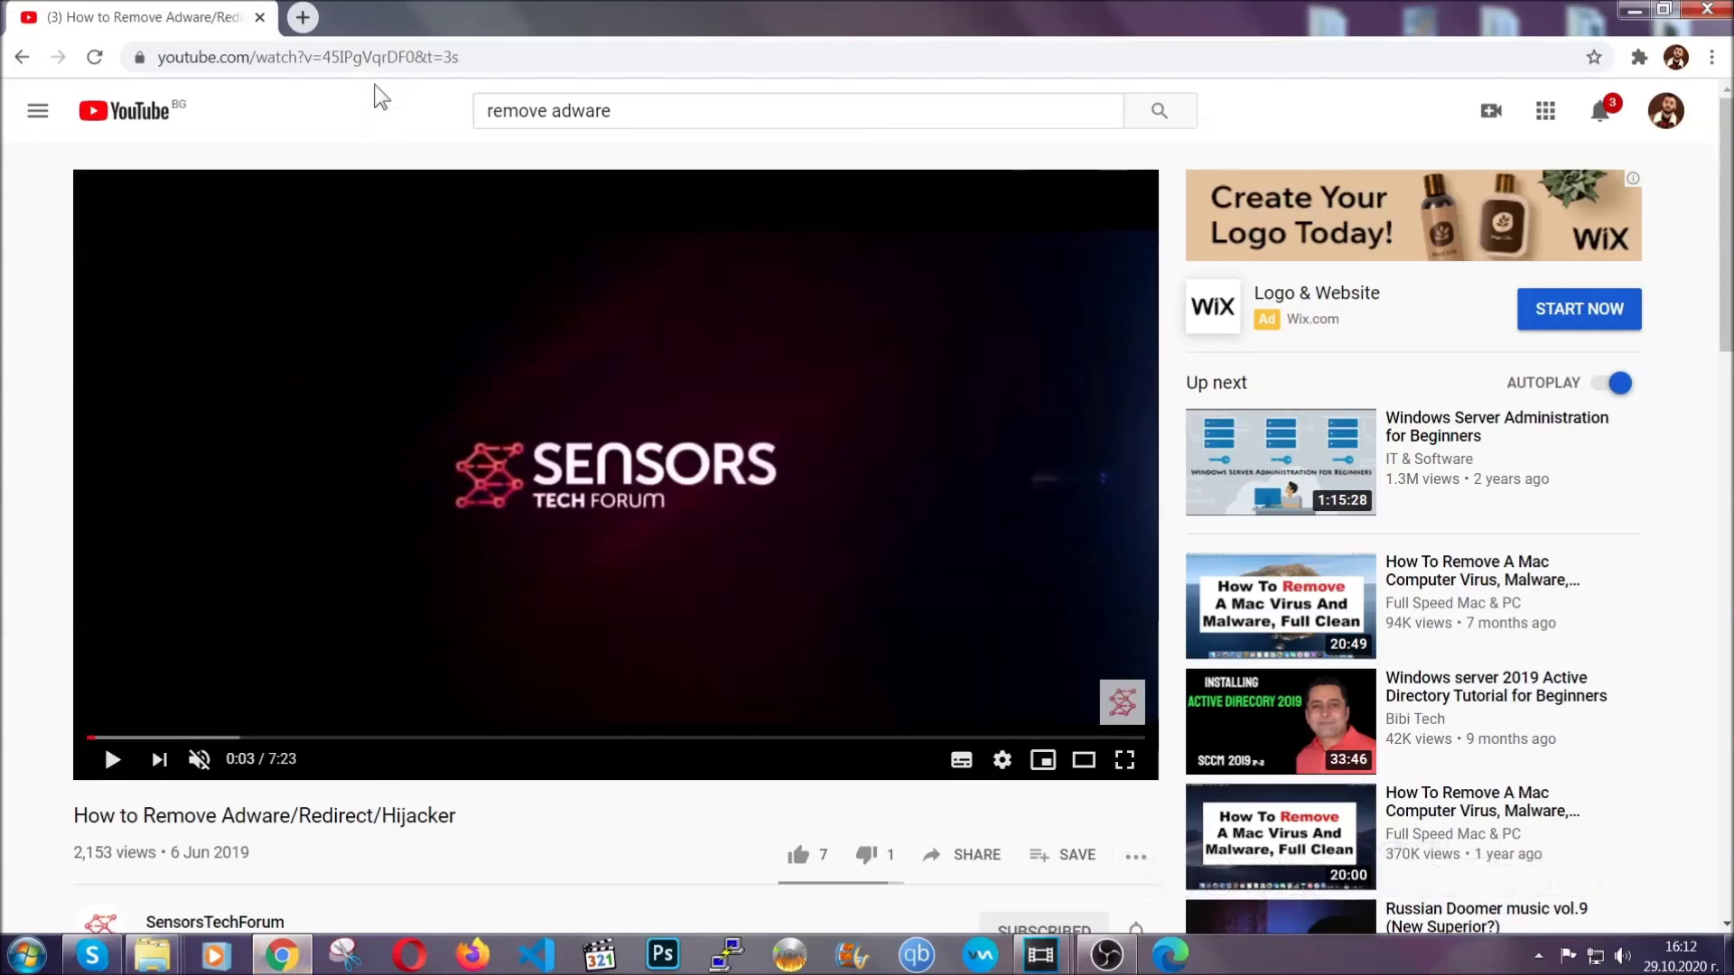
pyautogui.click(376, 56)
pyautogui.write('chro')
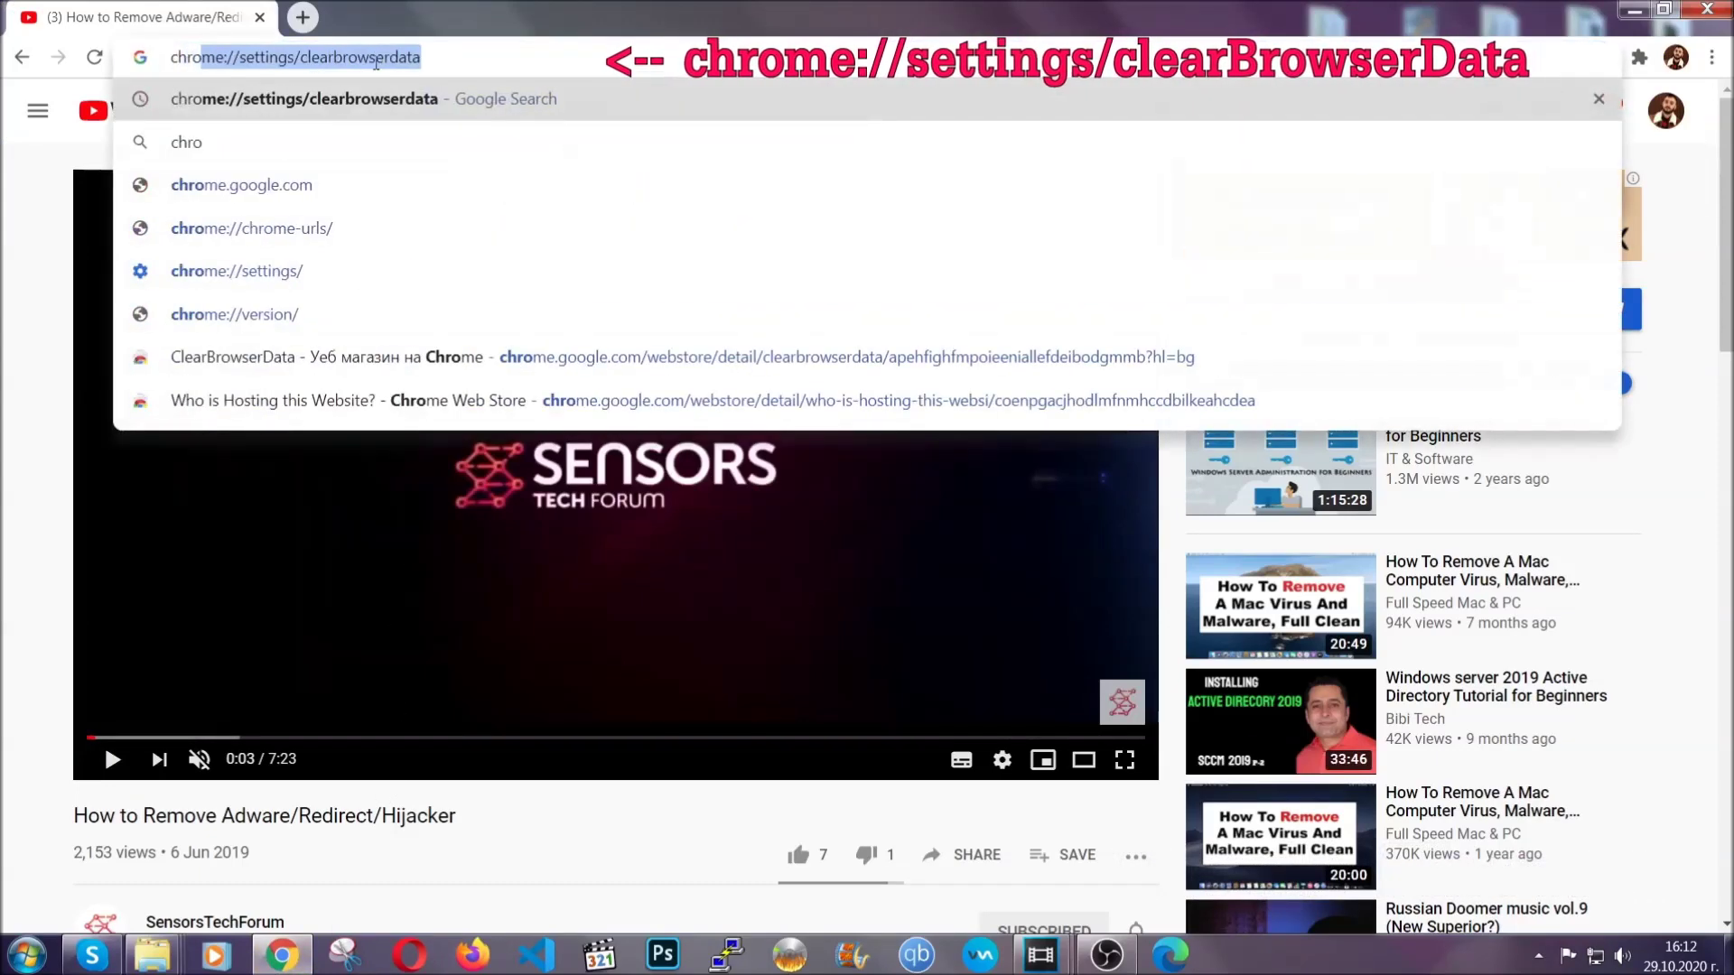
pyautogui.write('me:/')
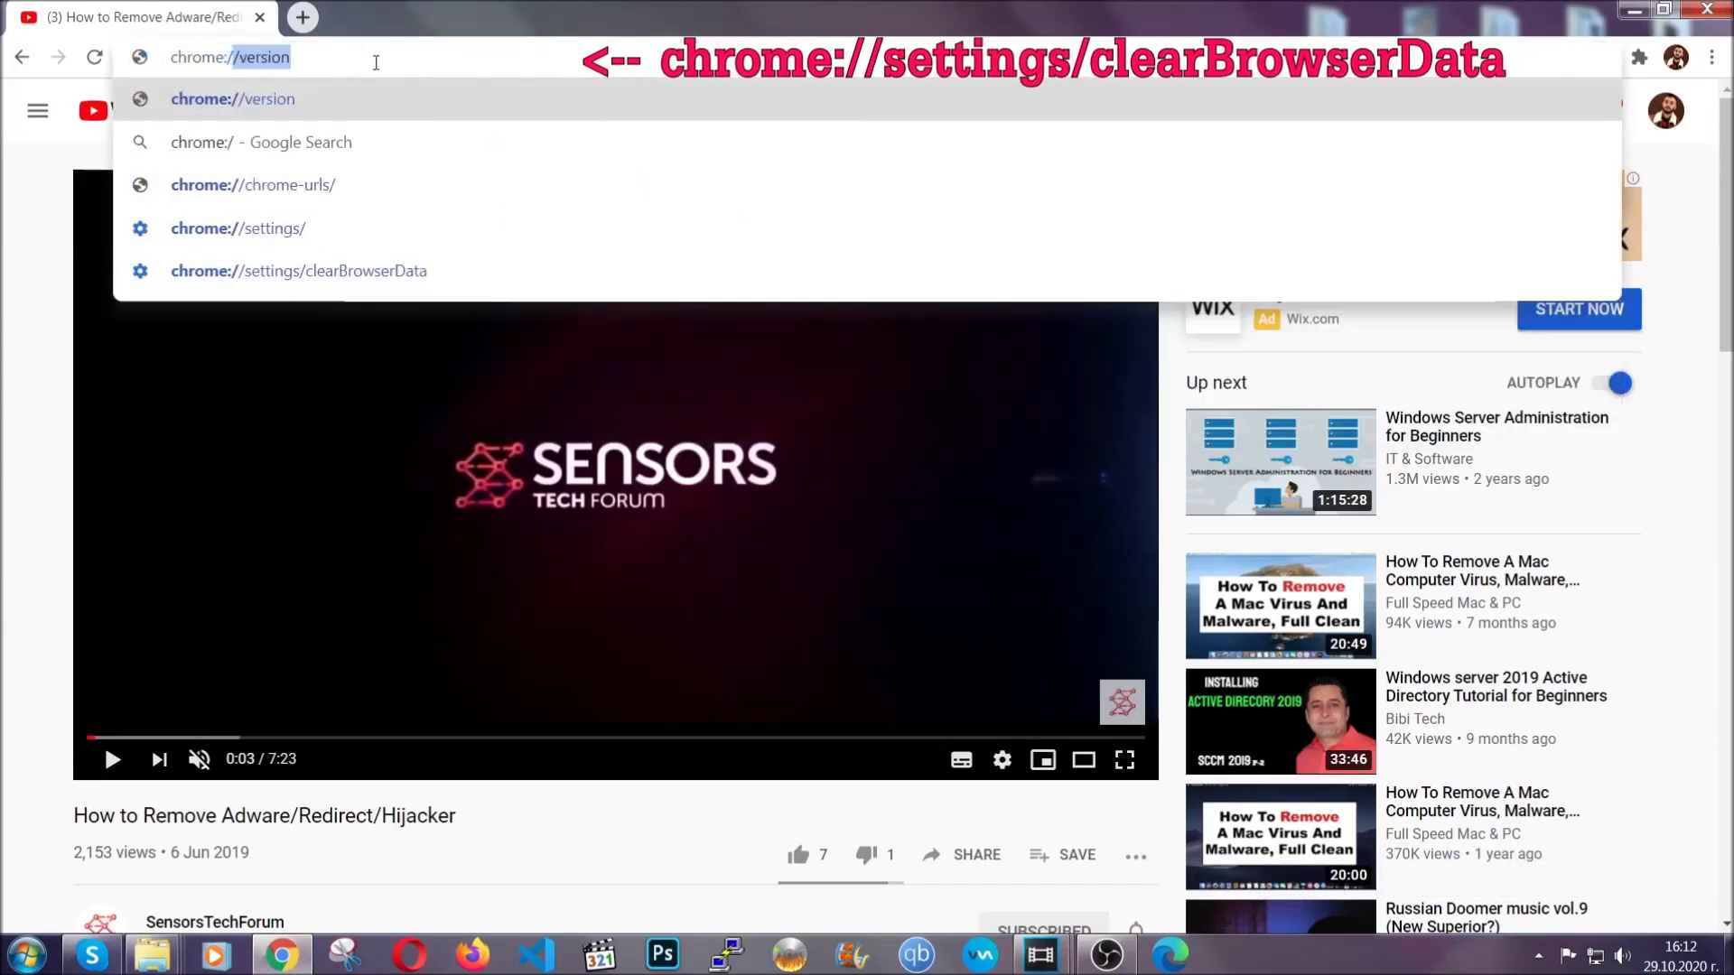
pyautogui.write('/setting')
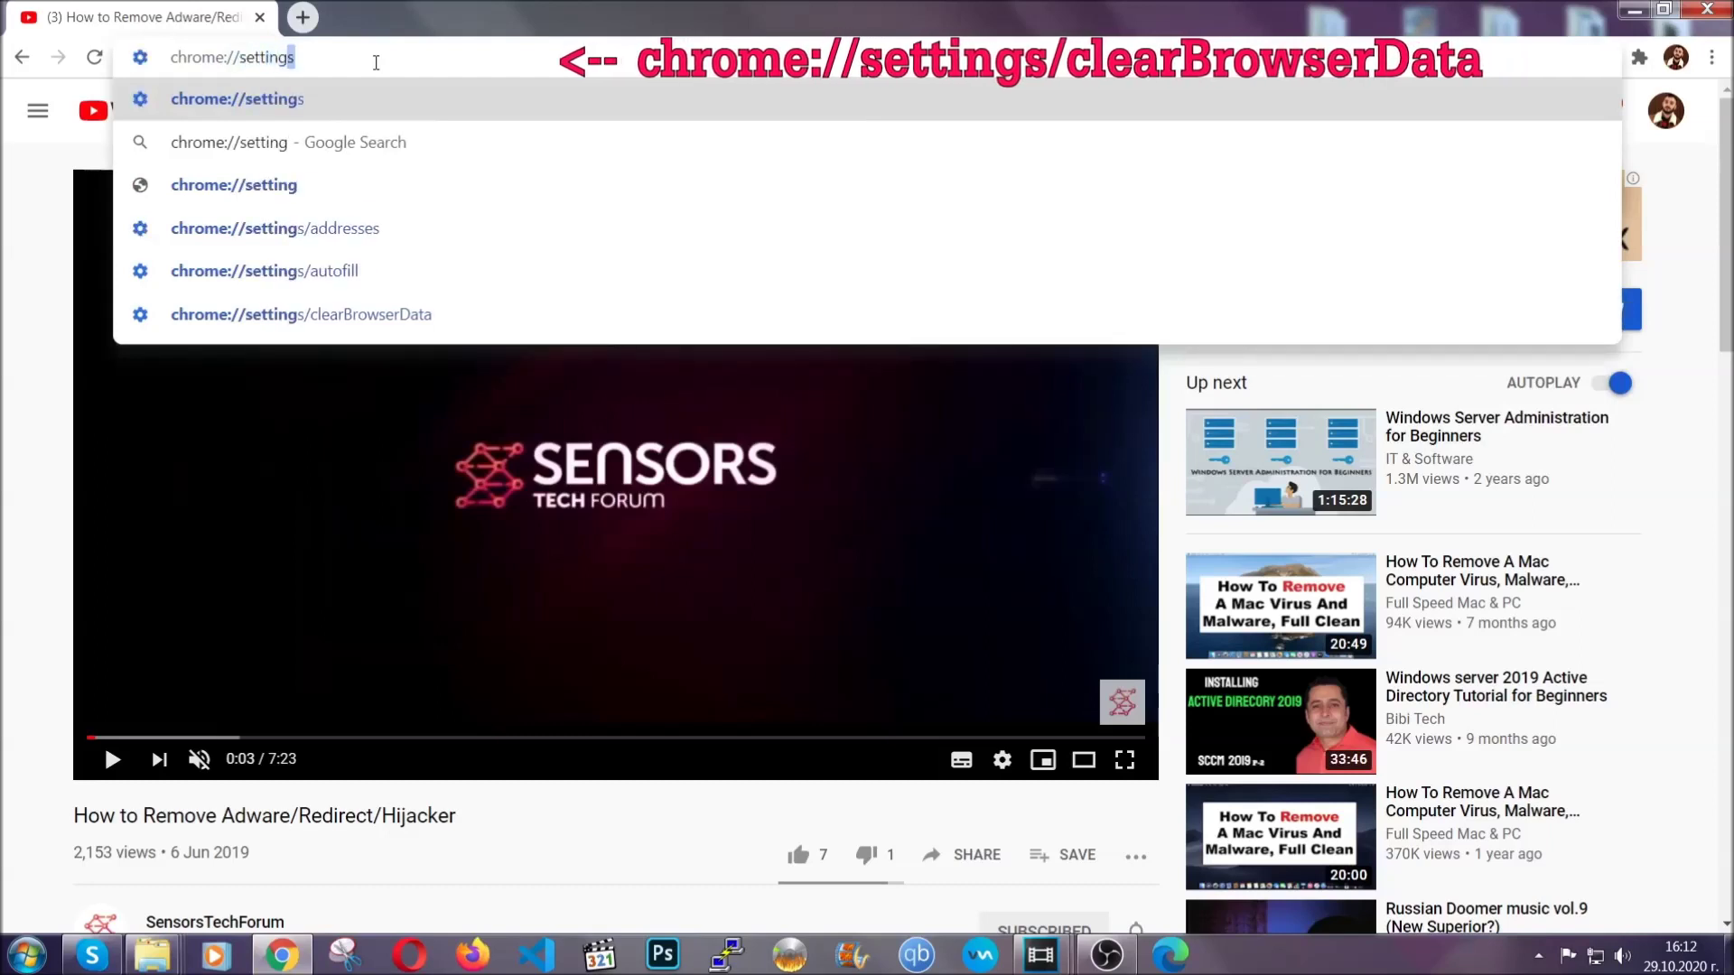
pyautogui.write('s/ce')
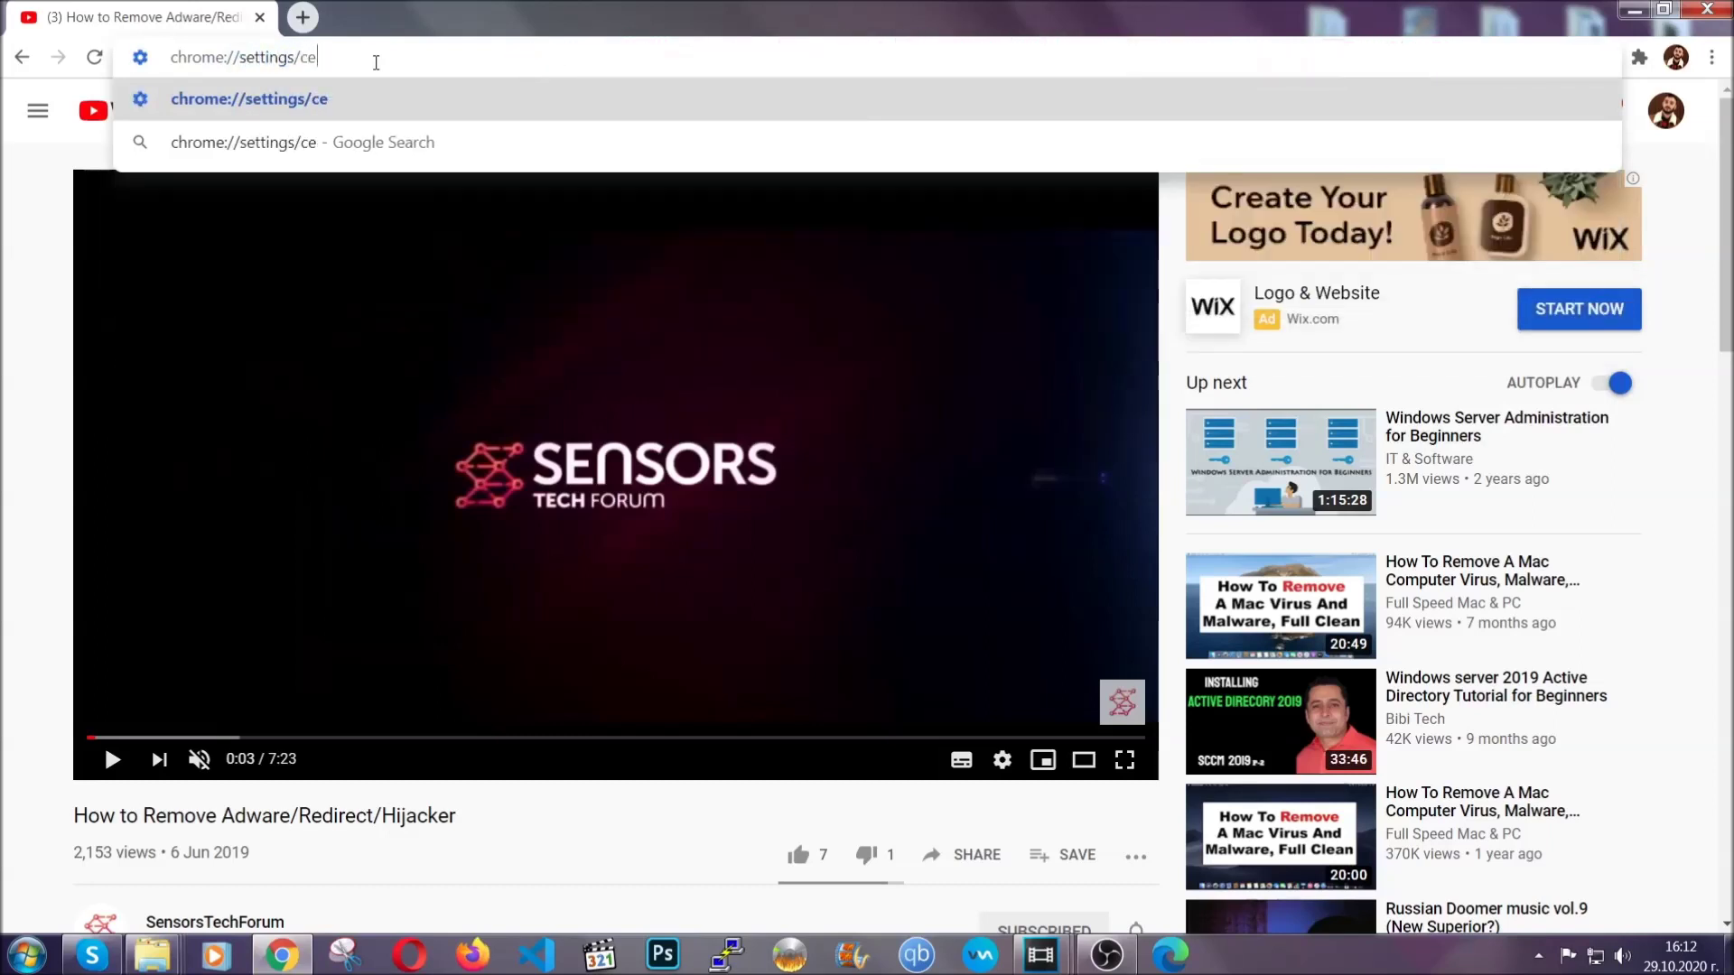
pyautogui.press('BackSpace')
pyautogui.write('lear')
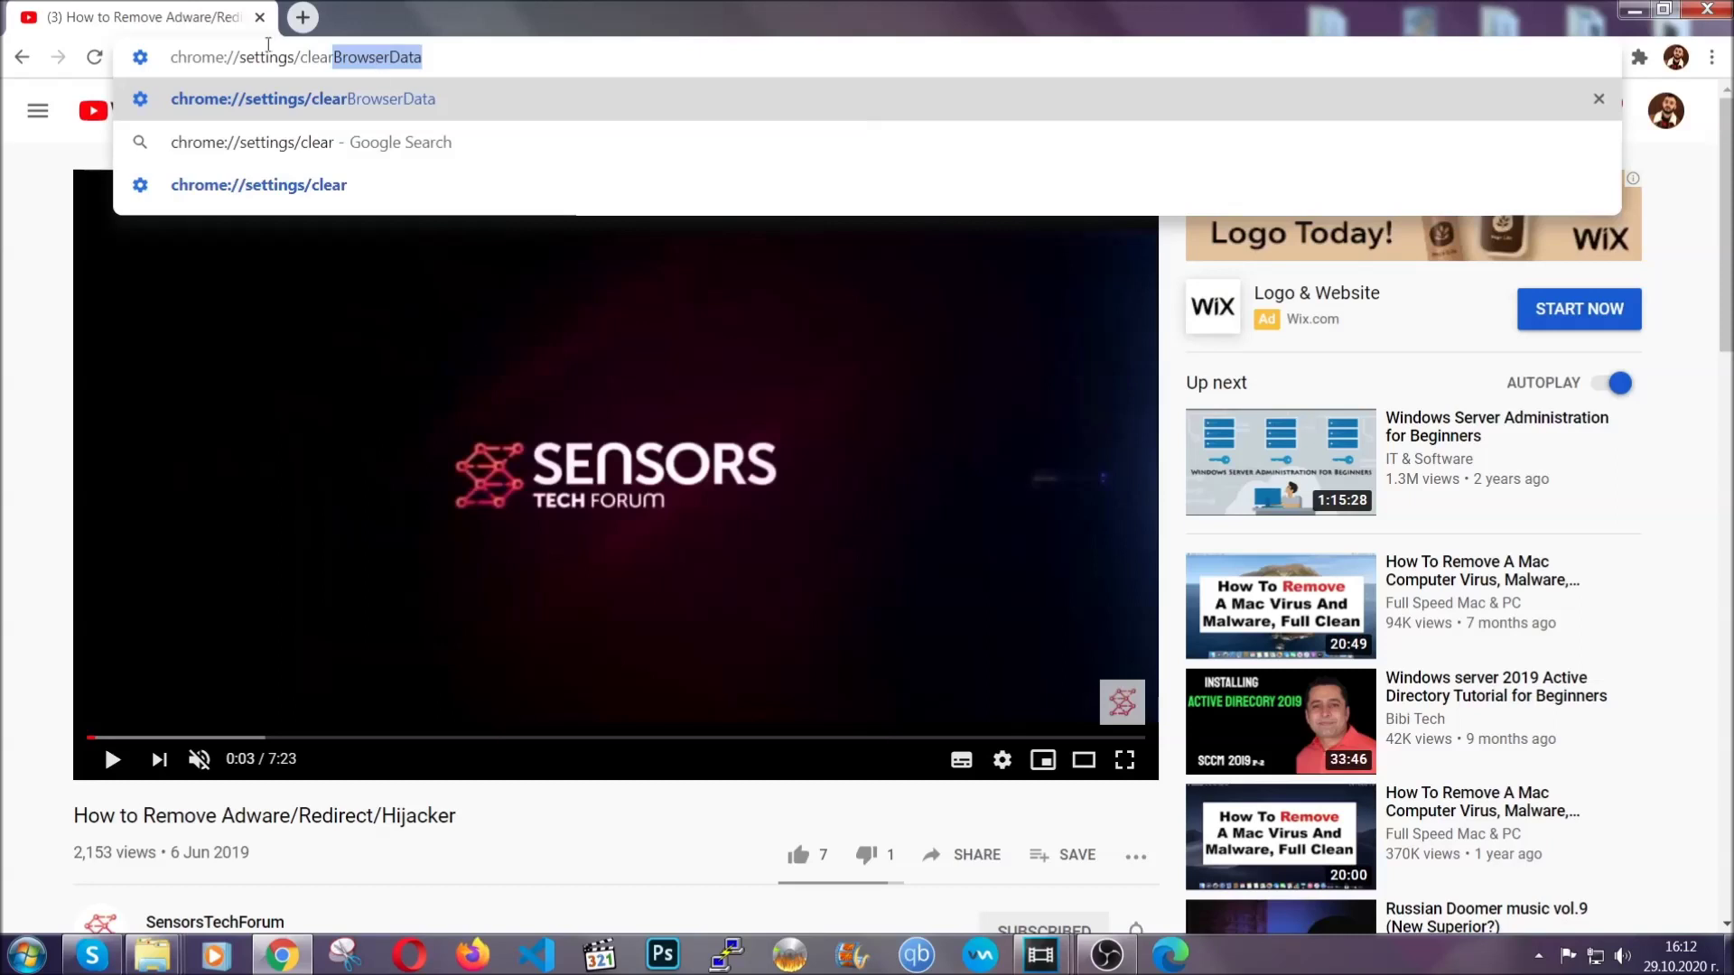
pyautogui.click(254, 98)
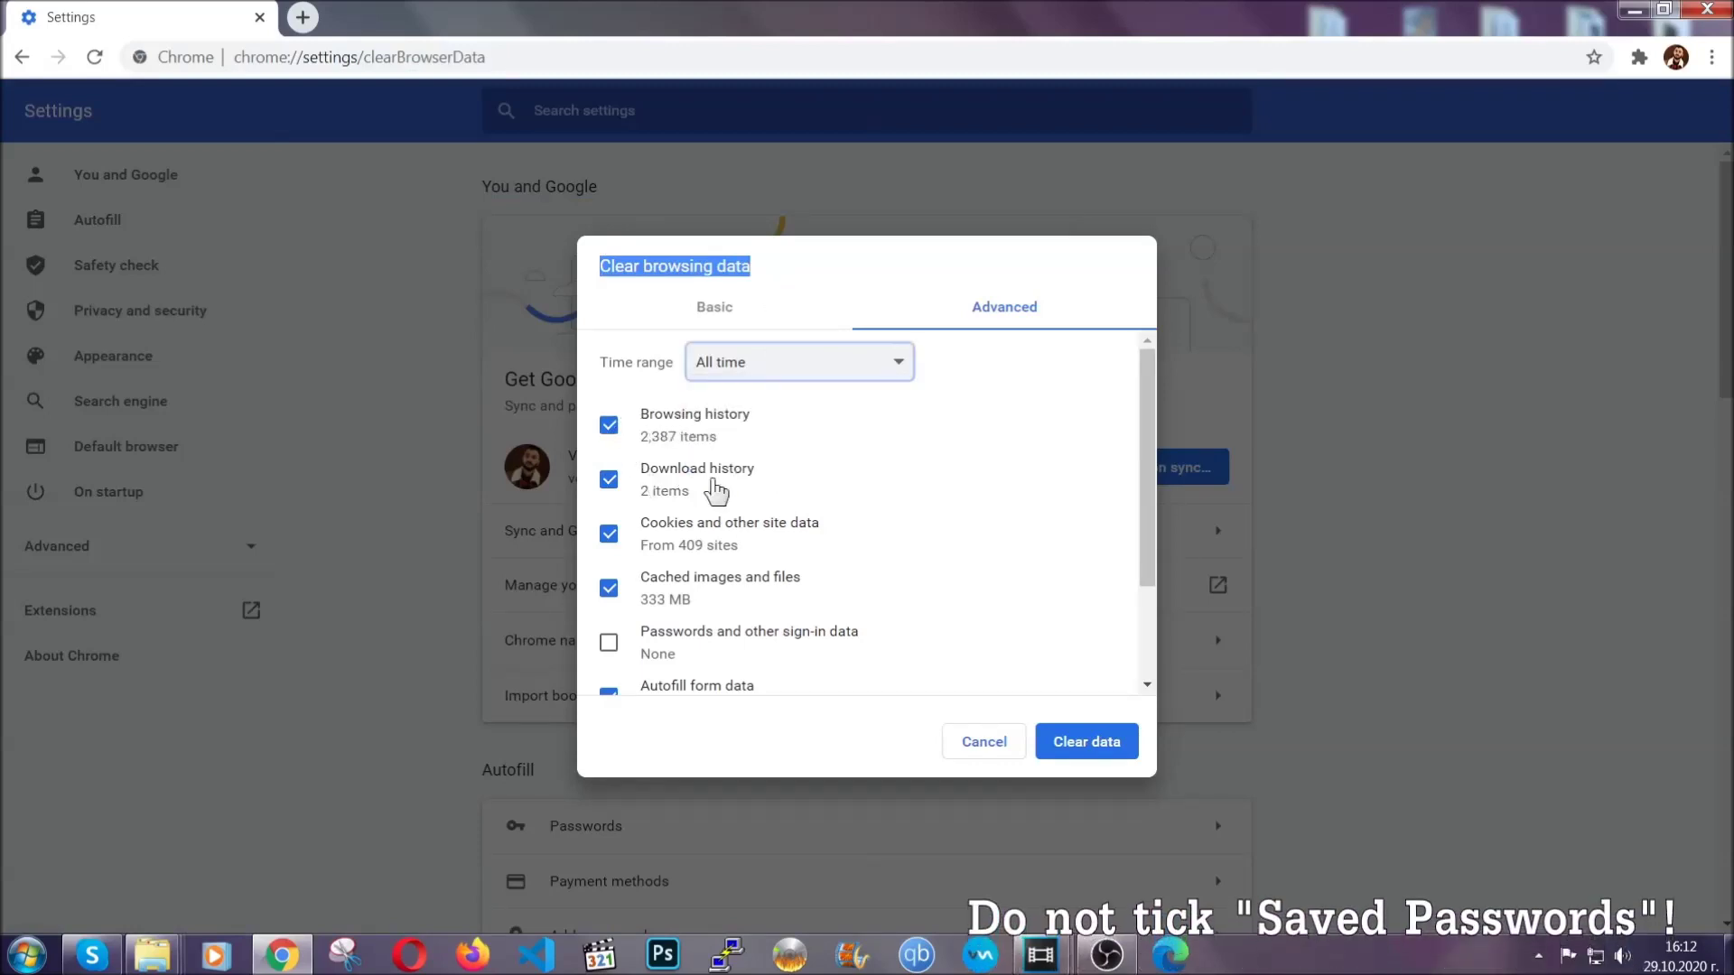
pyautogui.scroll(-2, 687, 587)
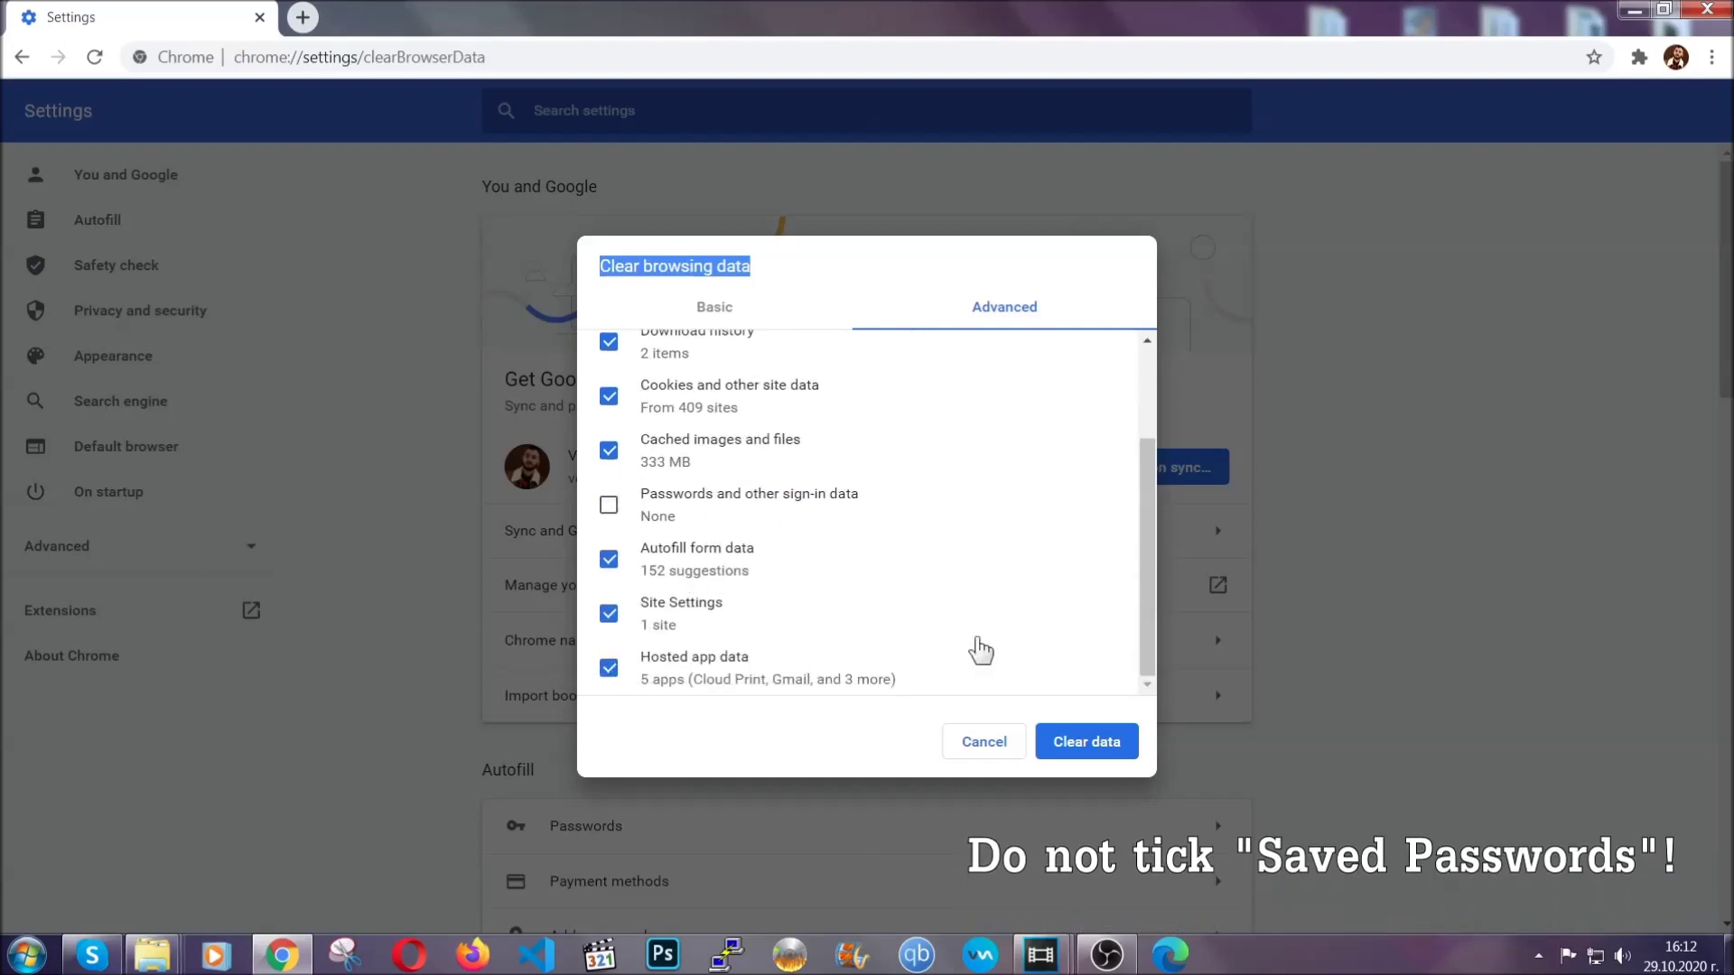
pyautogui.click(1062, 739)
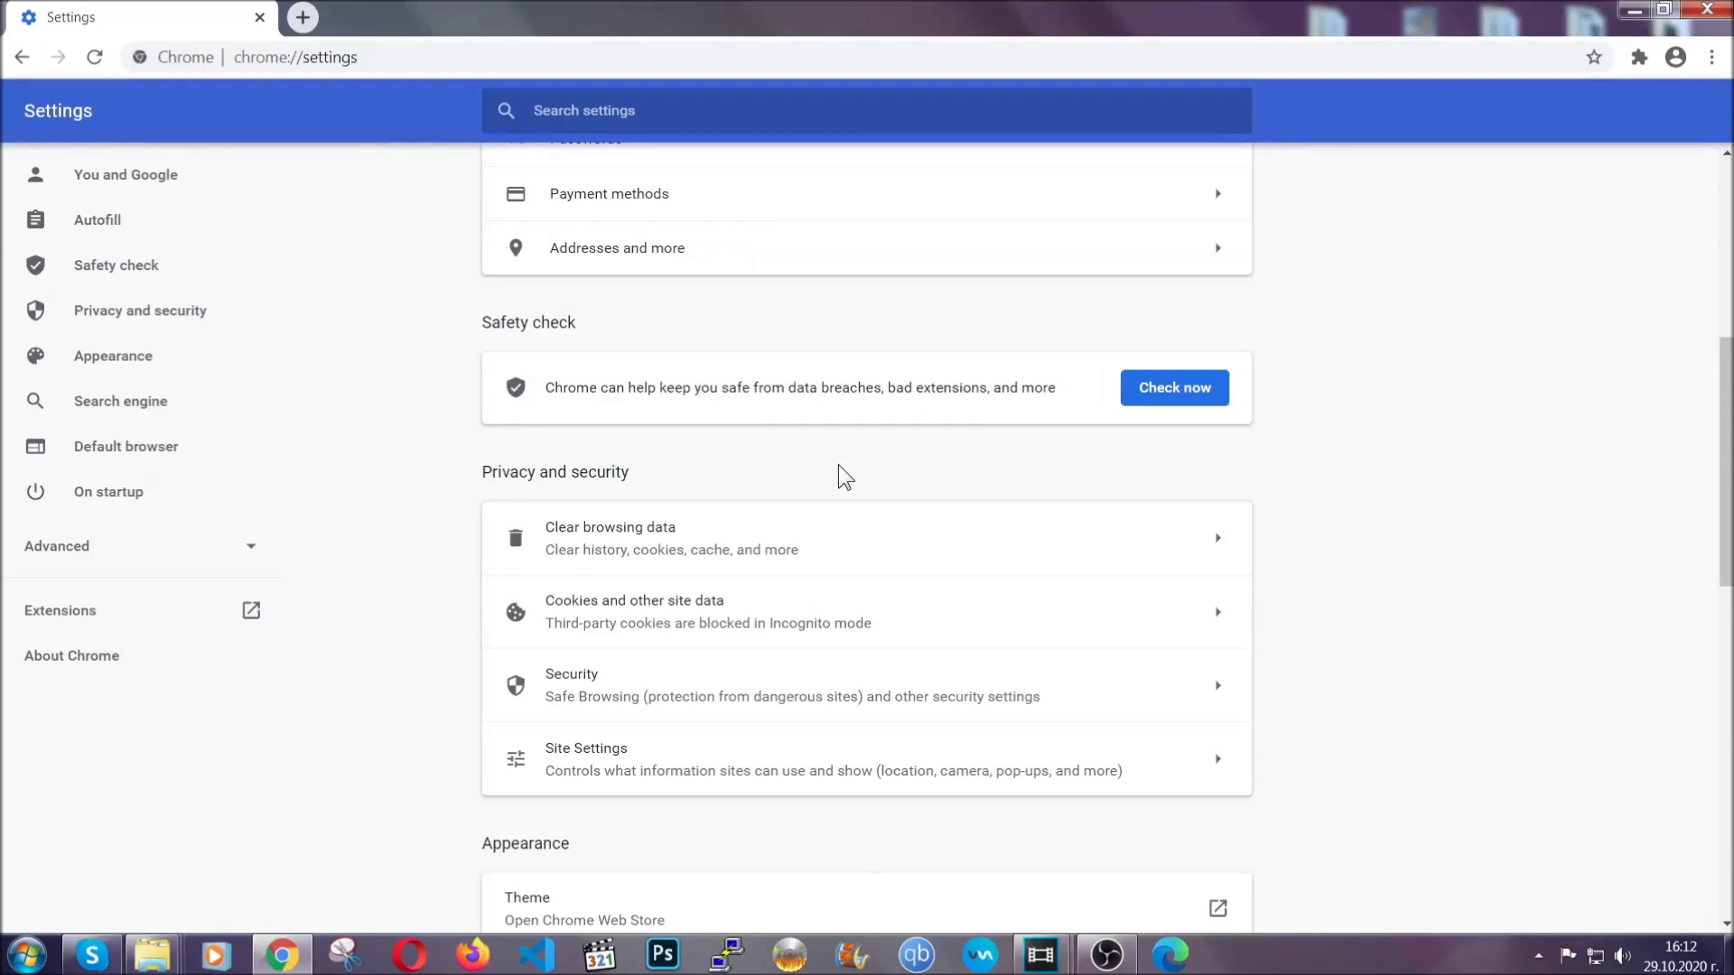
# Step: Remove Bulk Media Downloader from Chrome's extensions, close its feedback tab, and minimize Chrome
pyautogui.click(1712, 57)
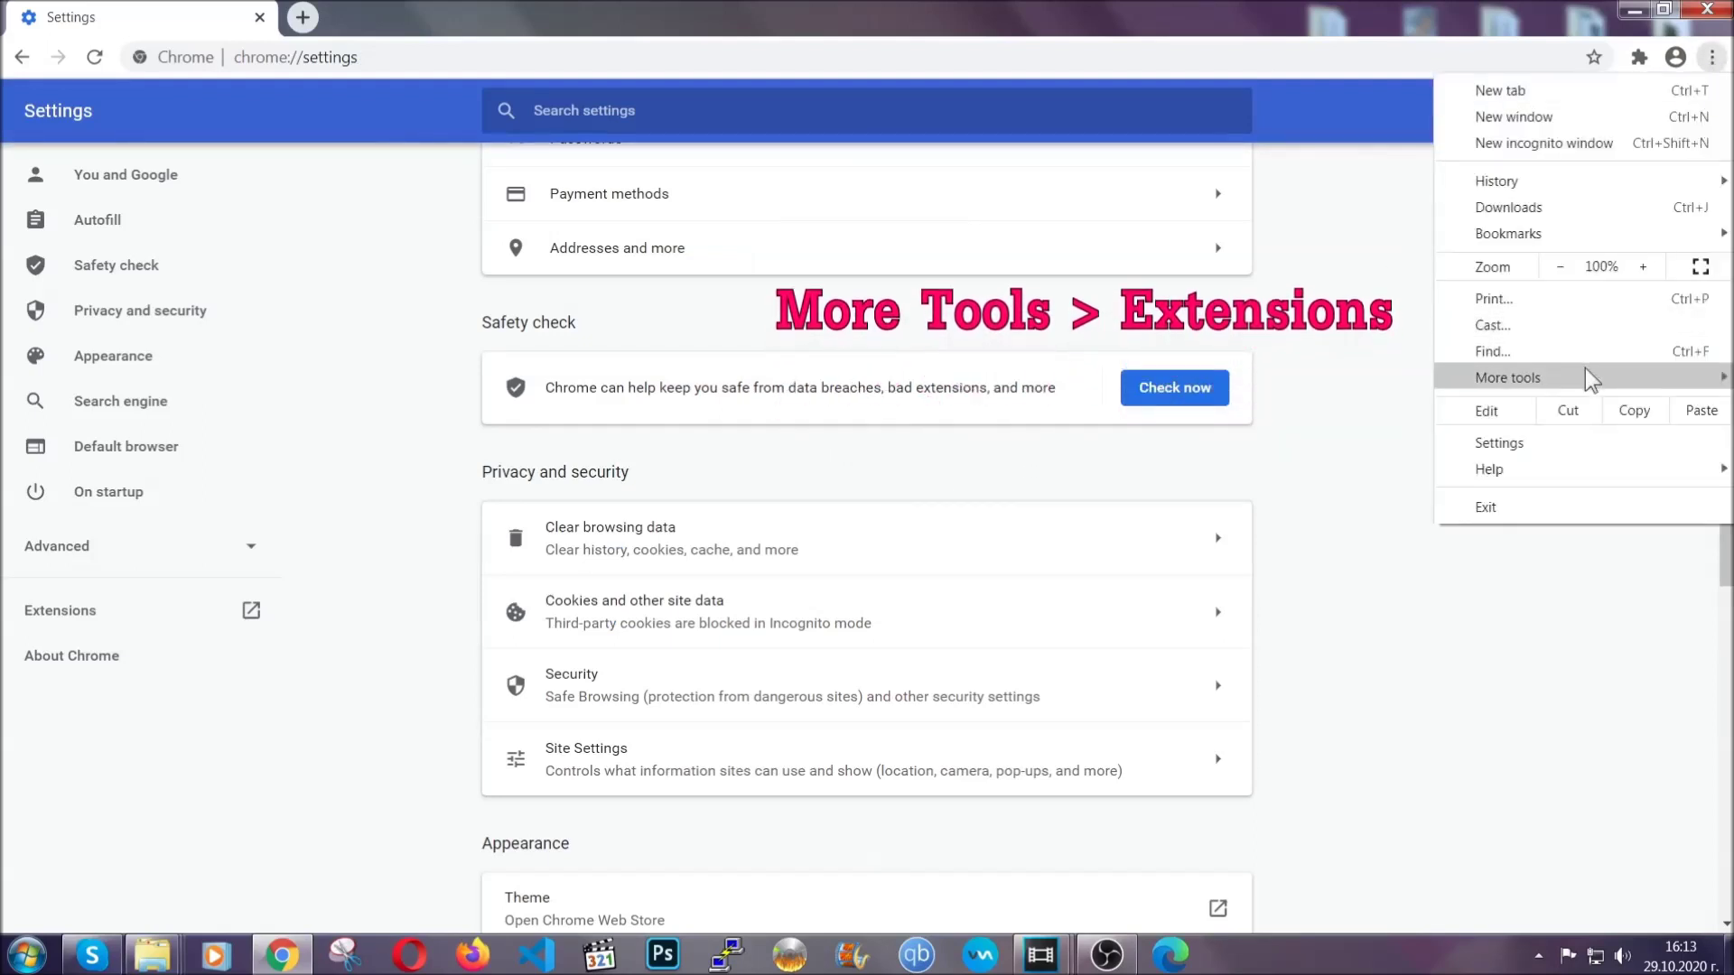
pyautogui.moveTo(1584, 369)
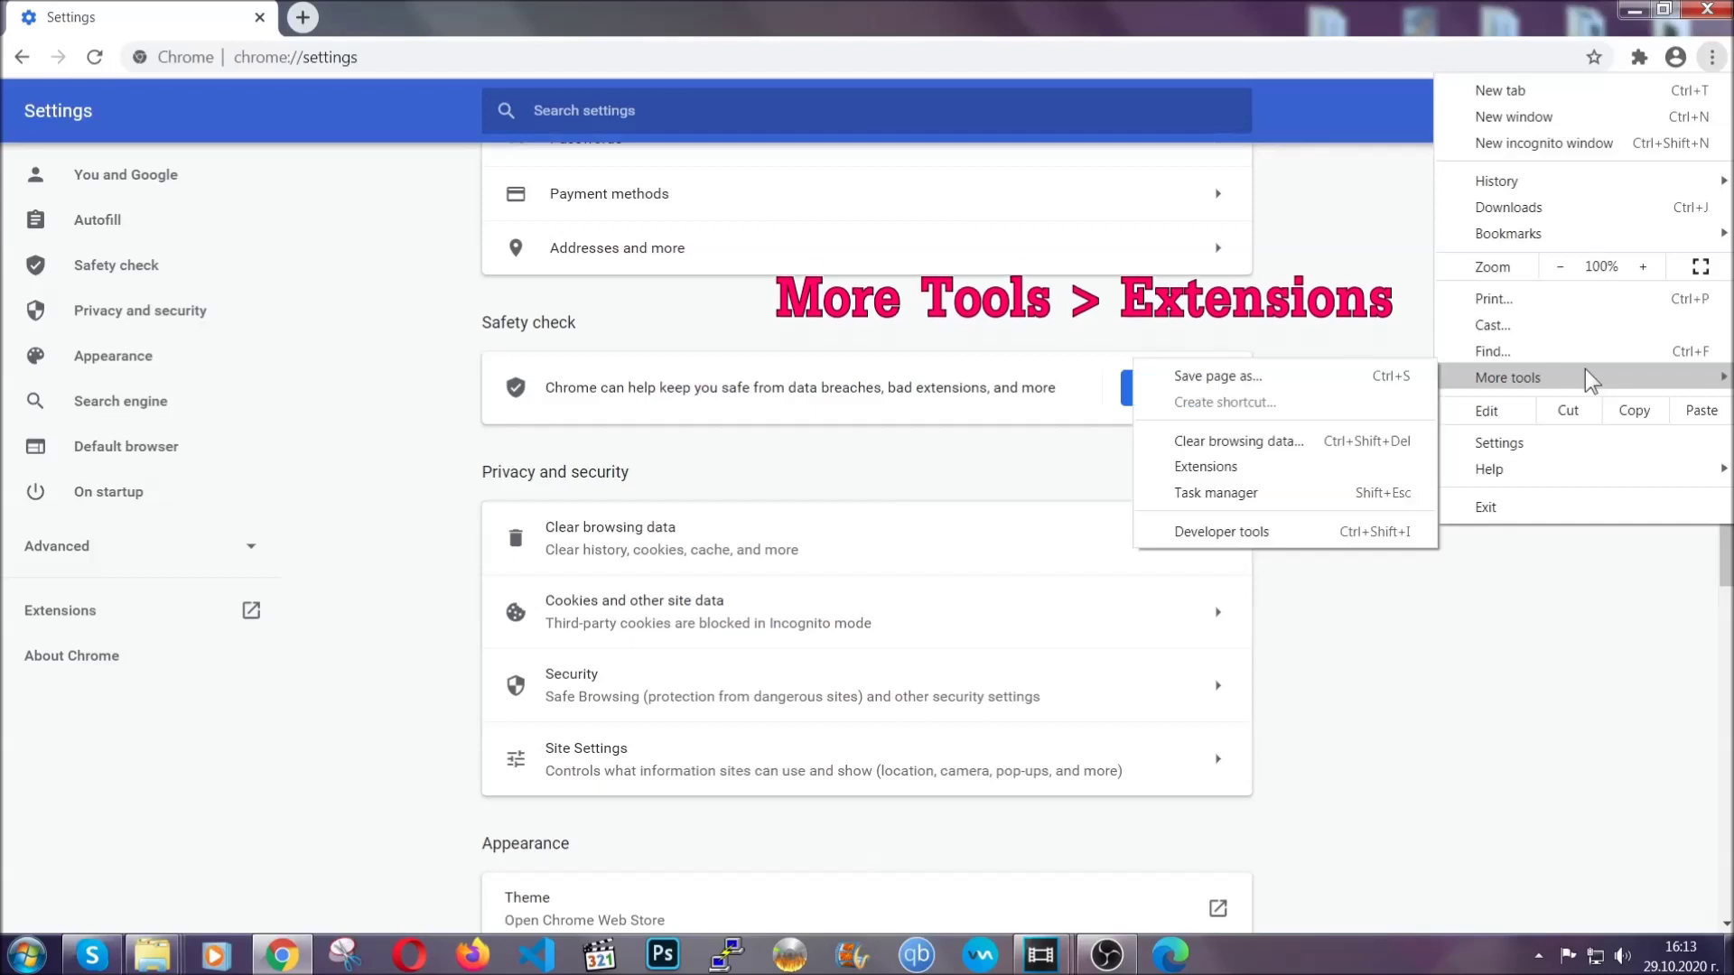
pyautogui.click(1251, 470)
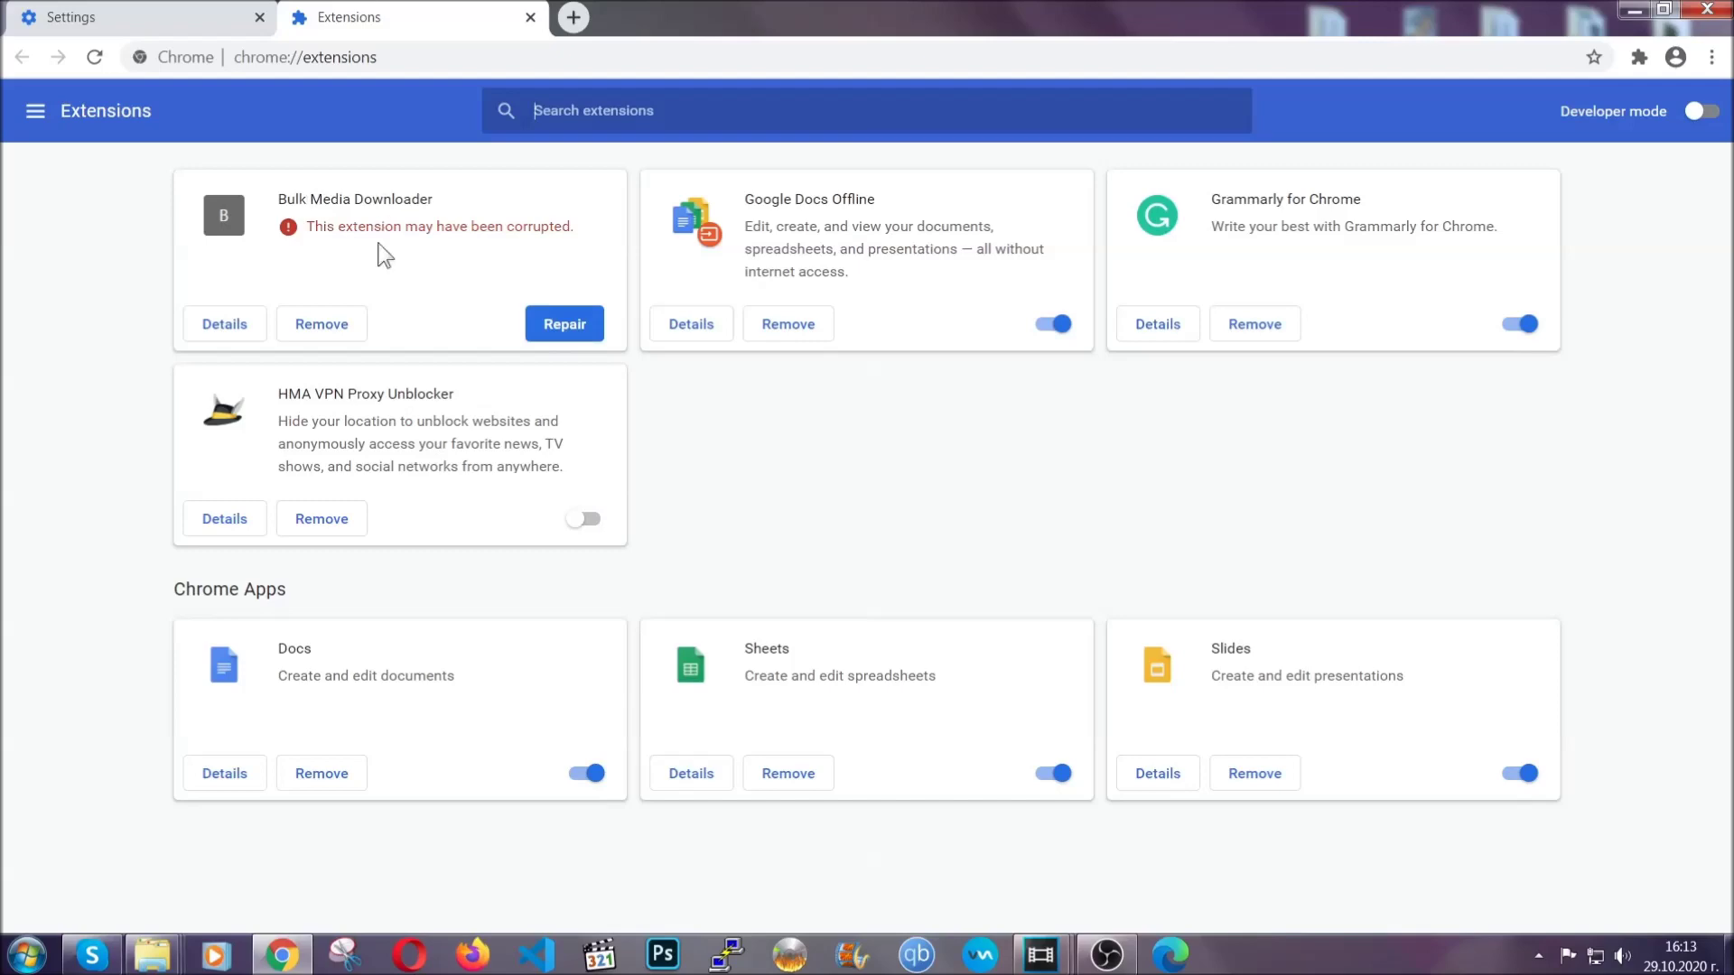
pyautogui.click(321, 324)
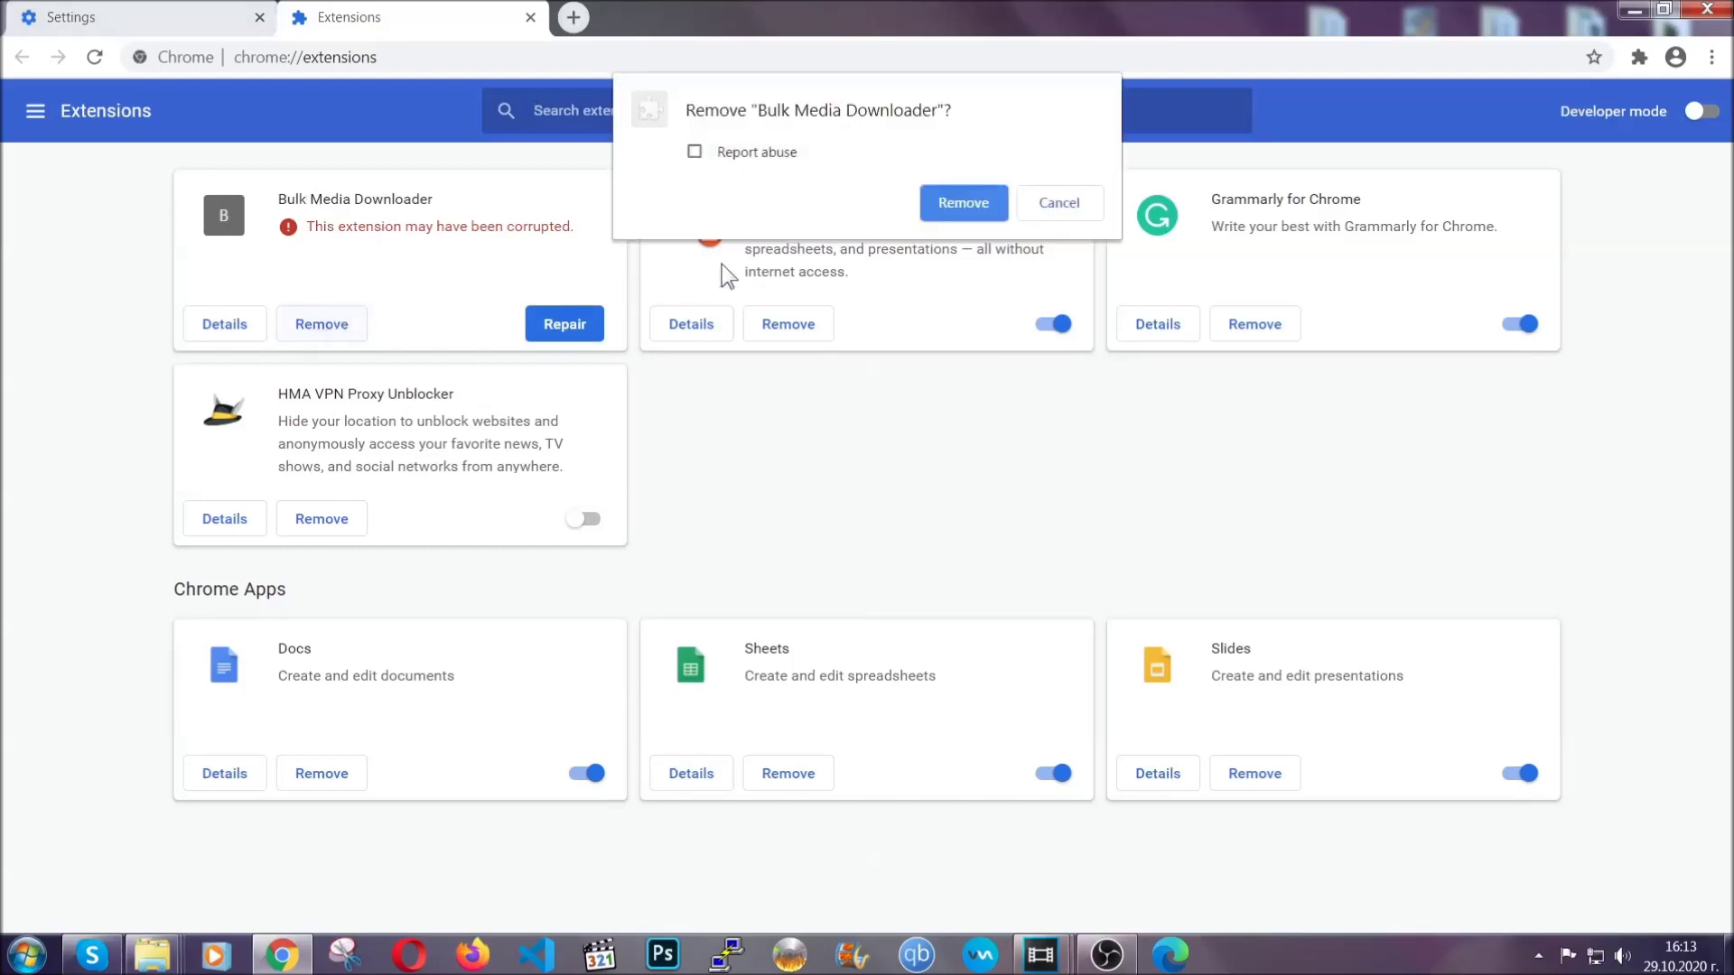
pyautogui.click(936, 204)
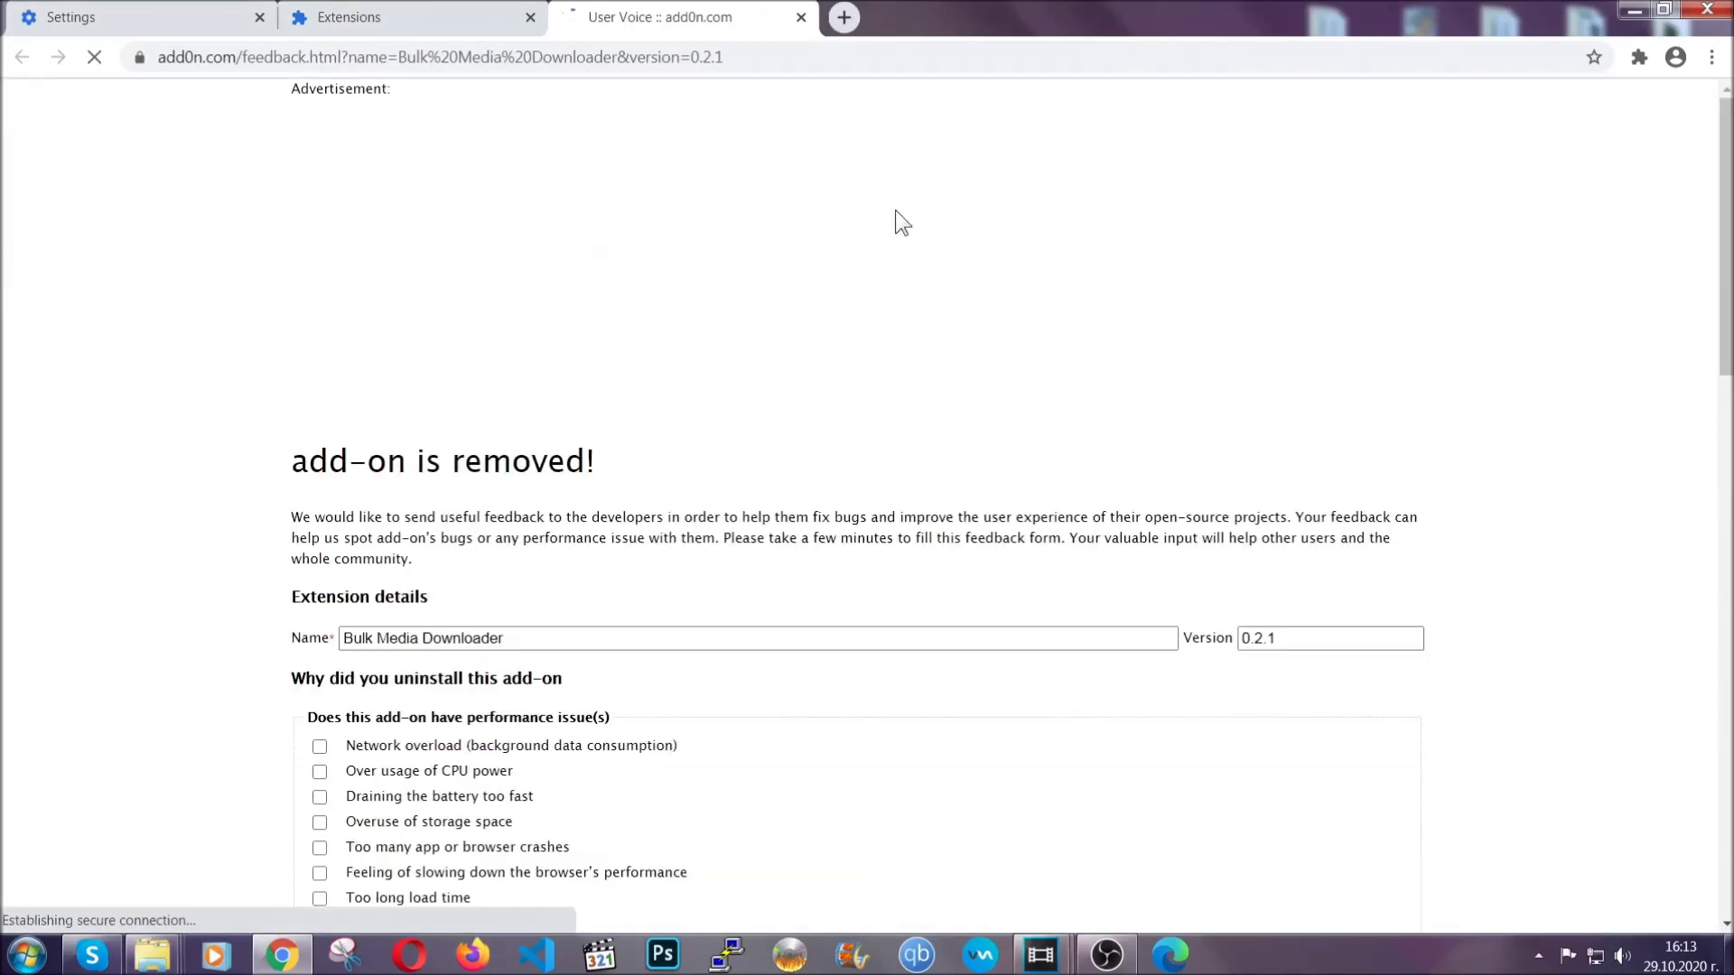
pyautogui.click(440, 18)
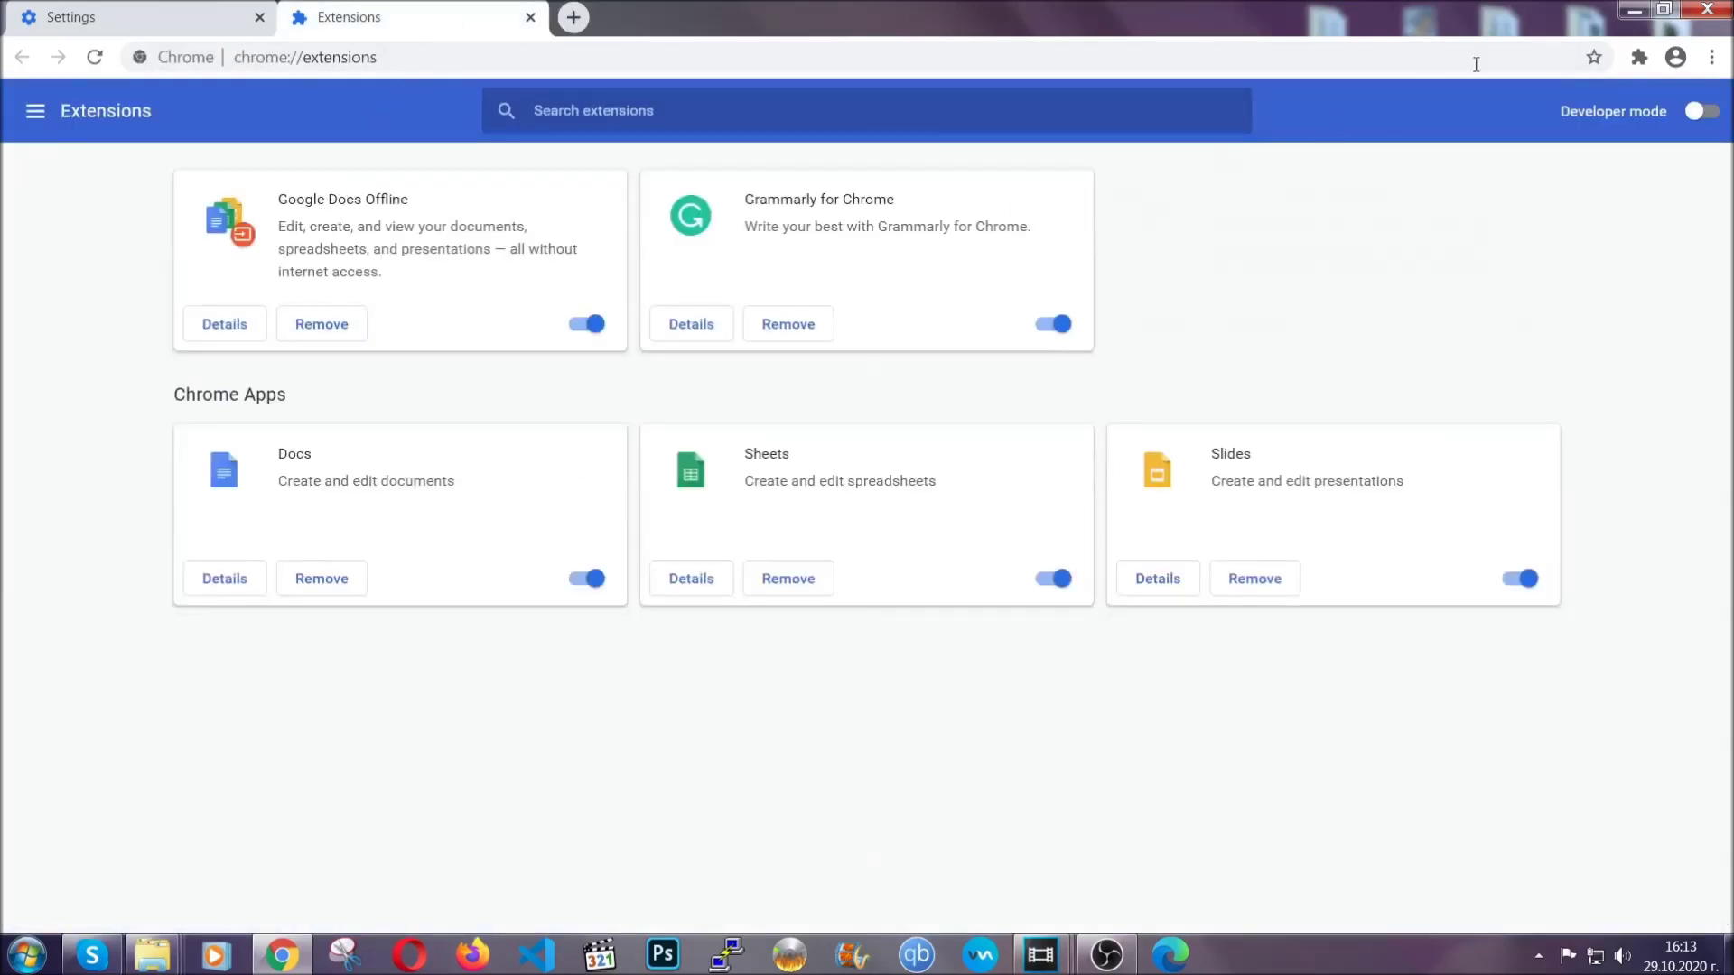
pyautogui.click(1621, 9)
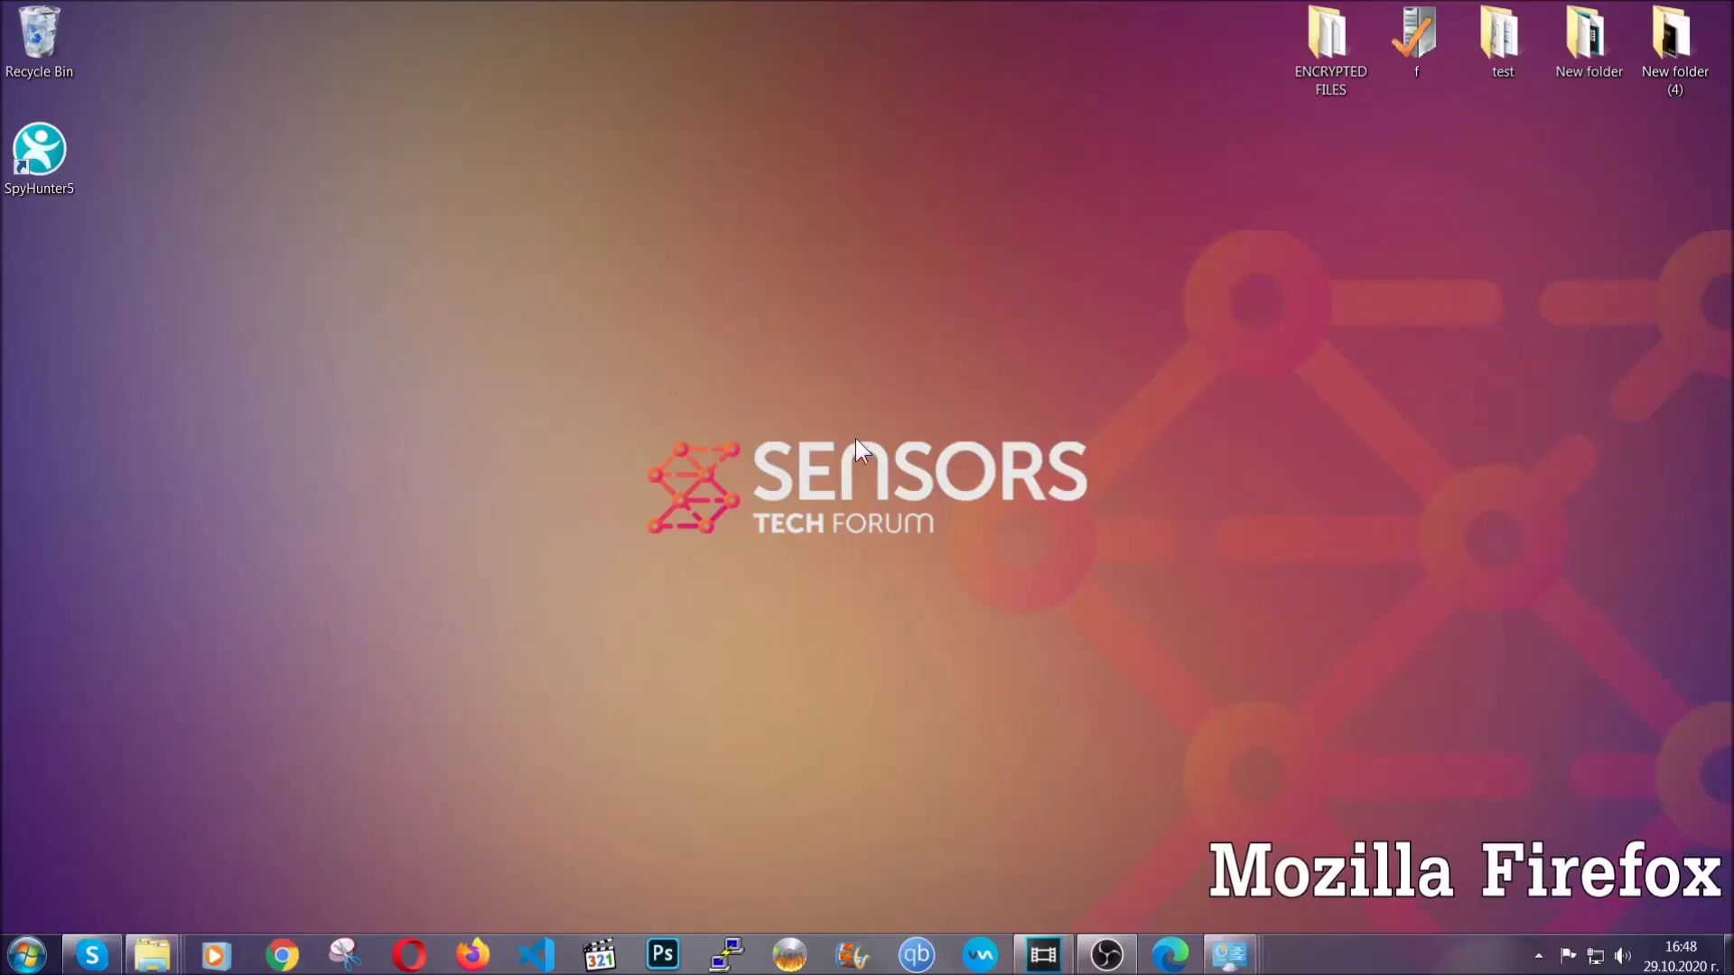
# Step: Launch Firefox, go to about:support, and start Refresh Firefox
pyautogui.click(471, 947)
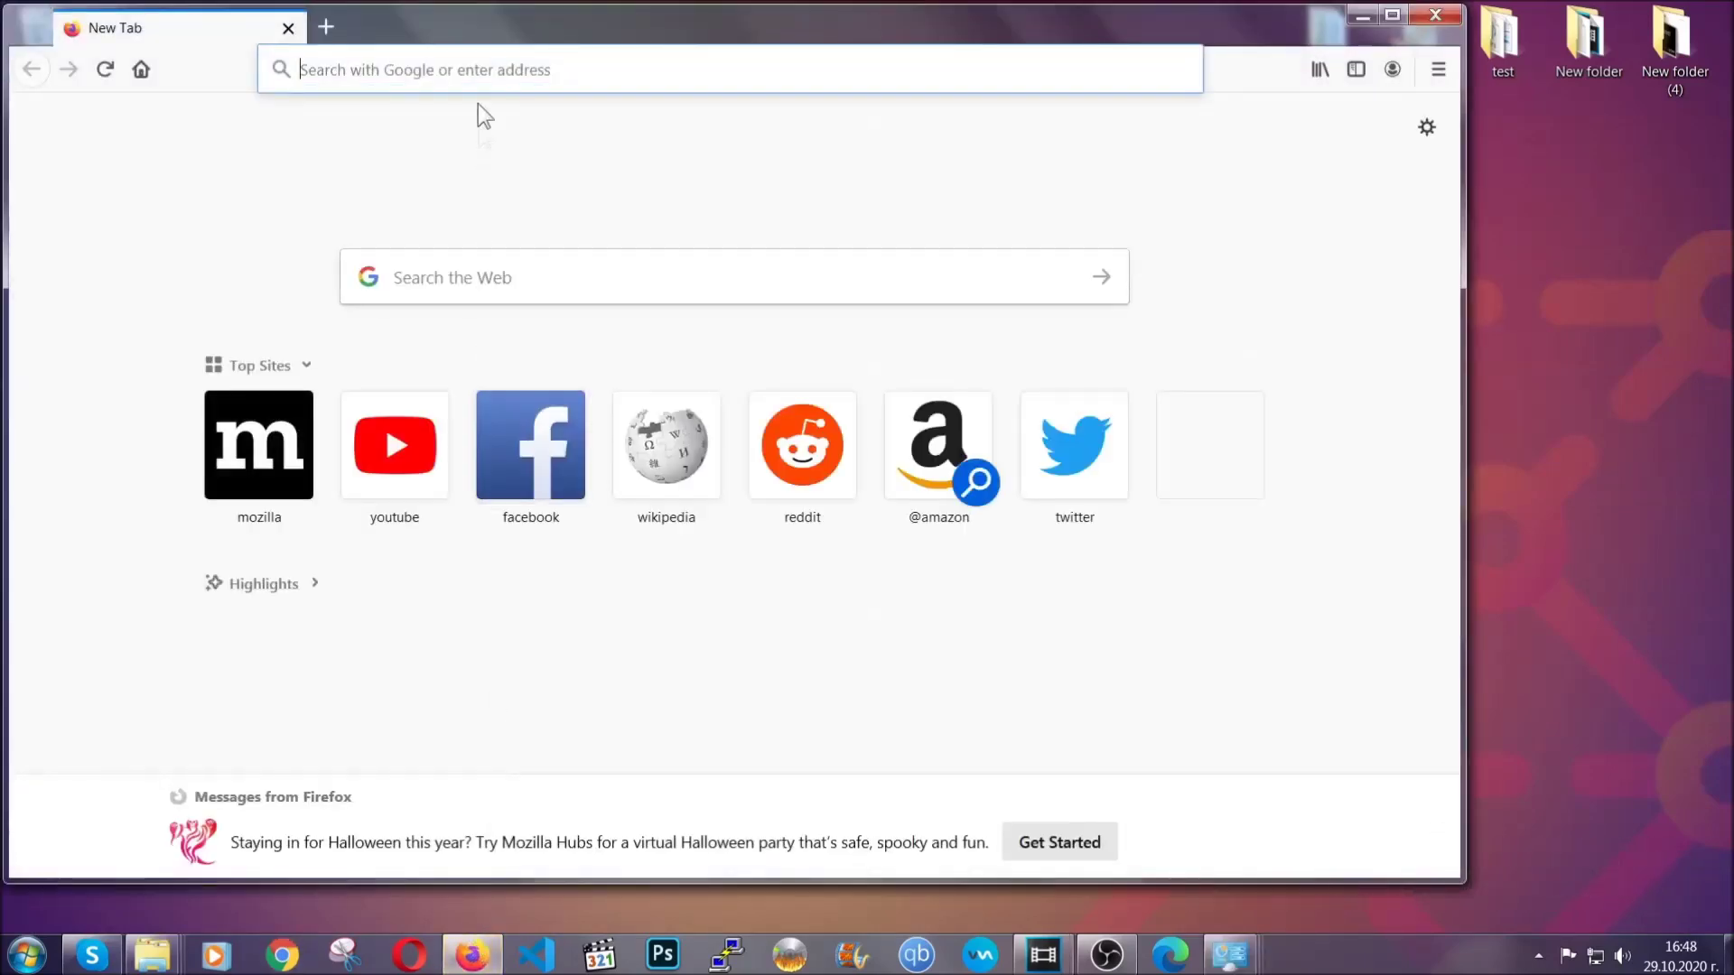
pyautogui.click(476, 68)
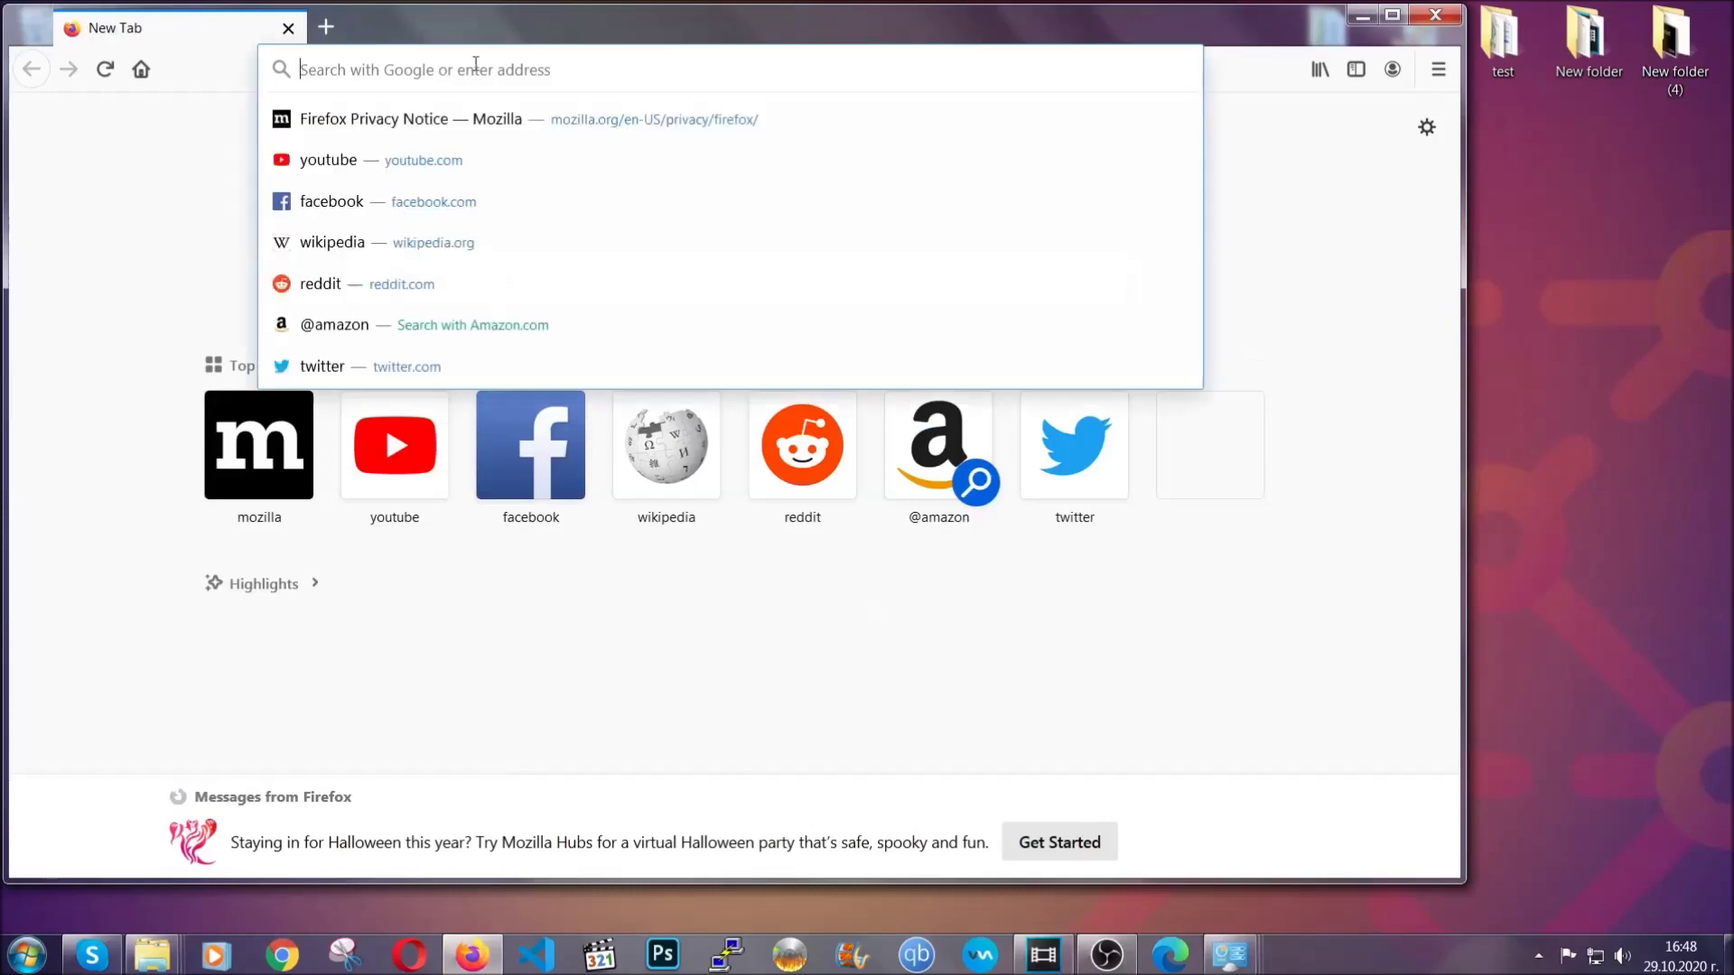
pyautogui.write('about:support')
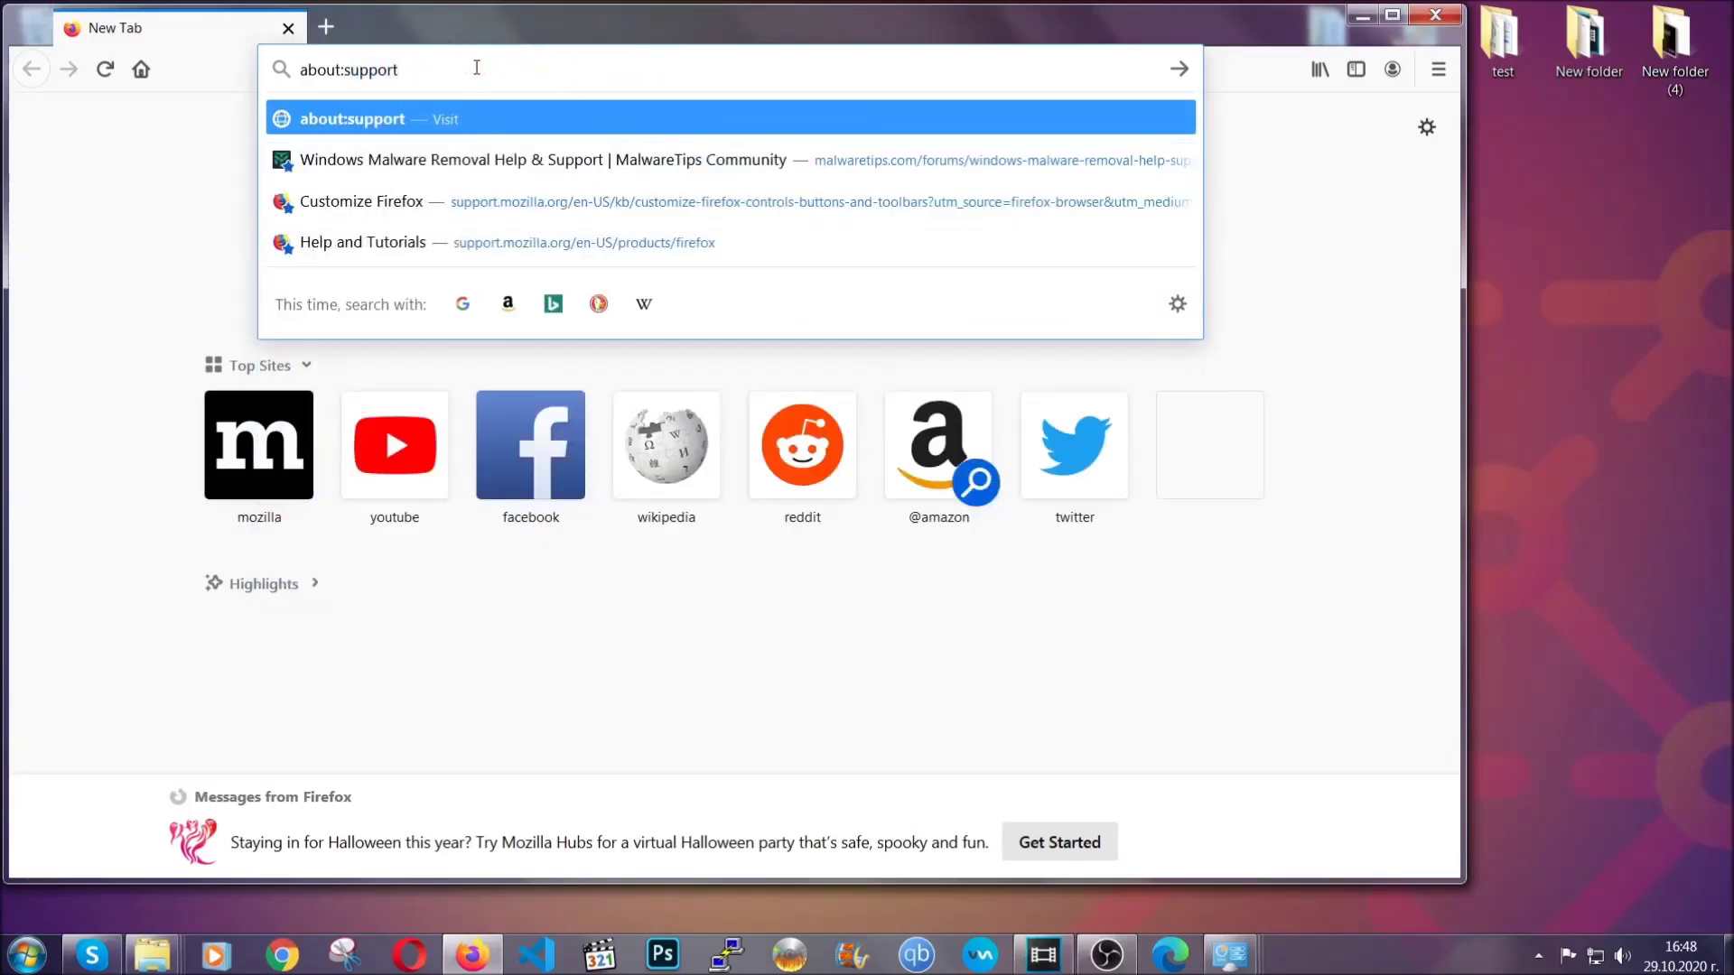
pyautogui.press('Return')
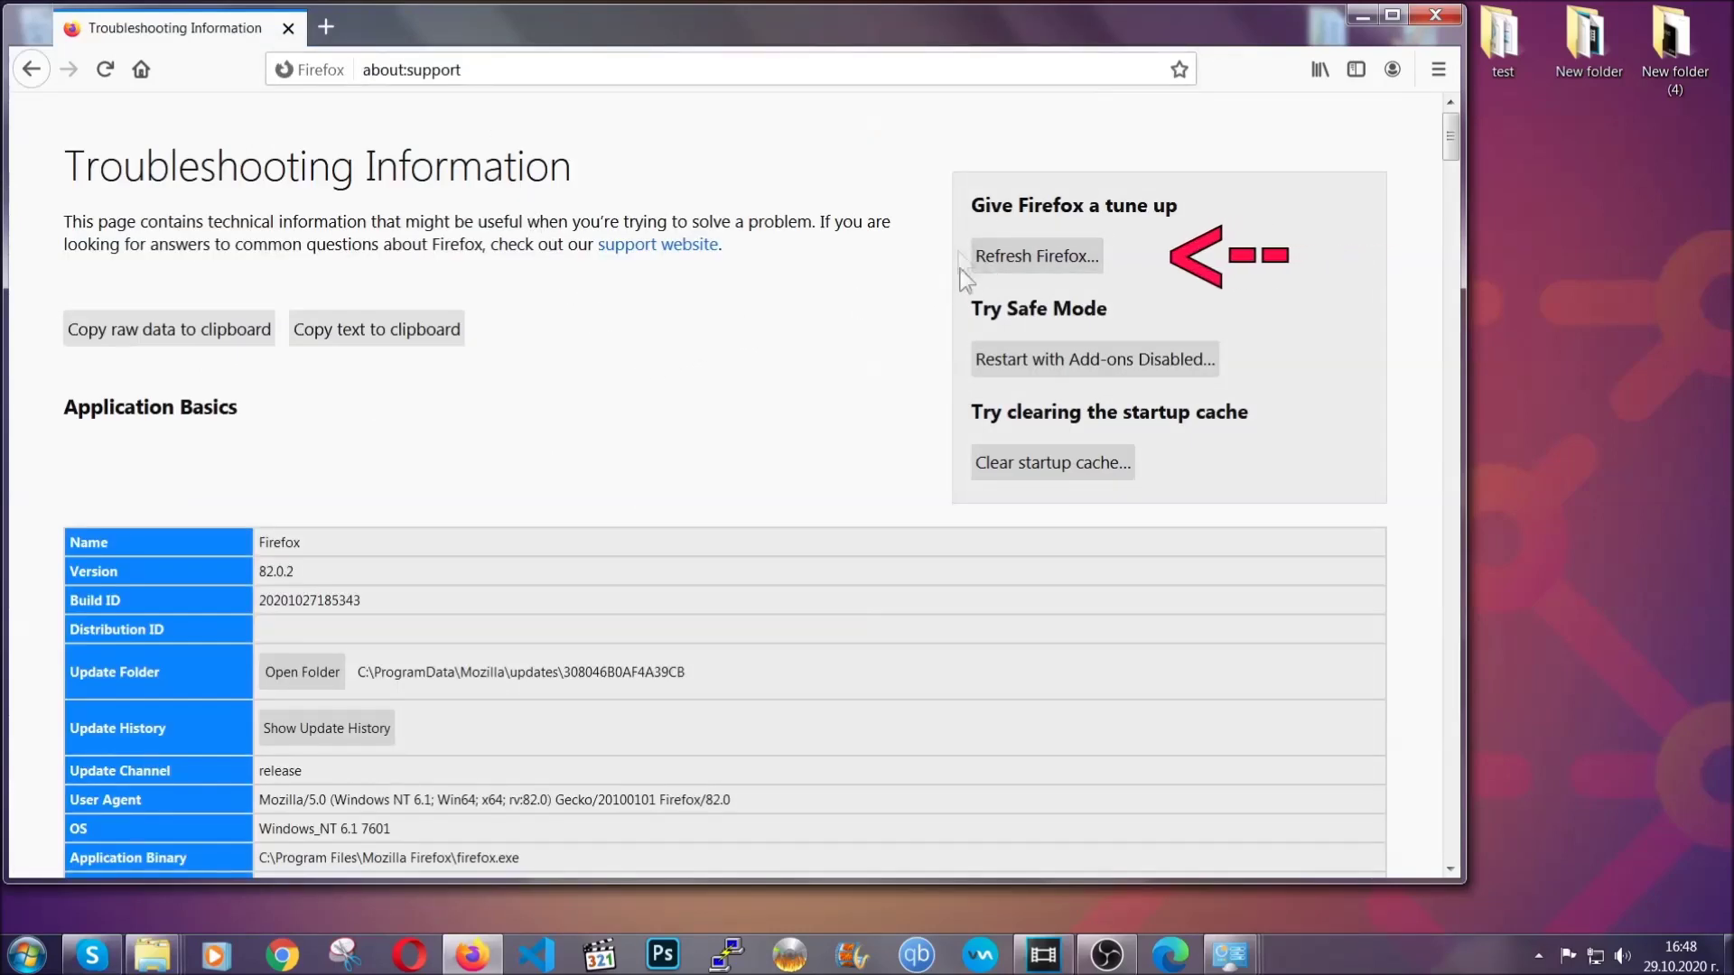
pyautogui.click(1026, 264)
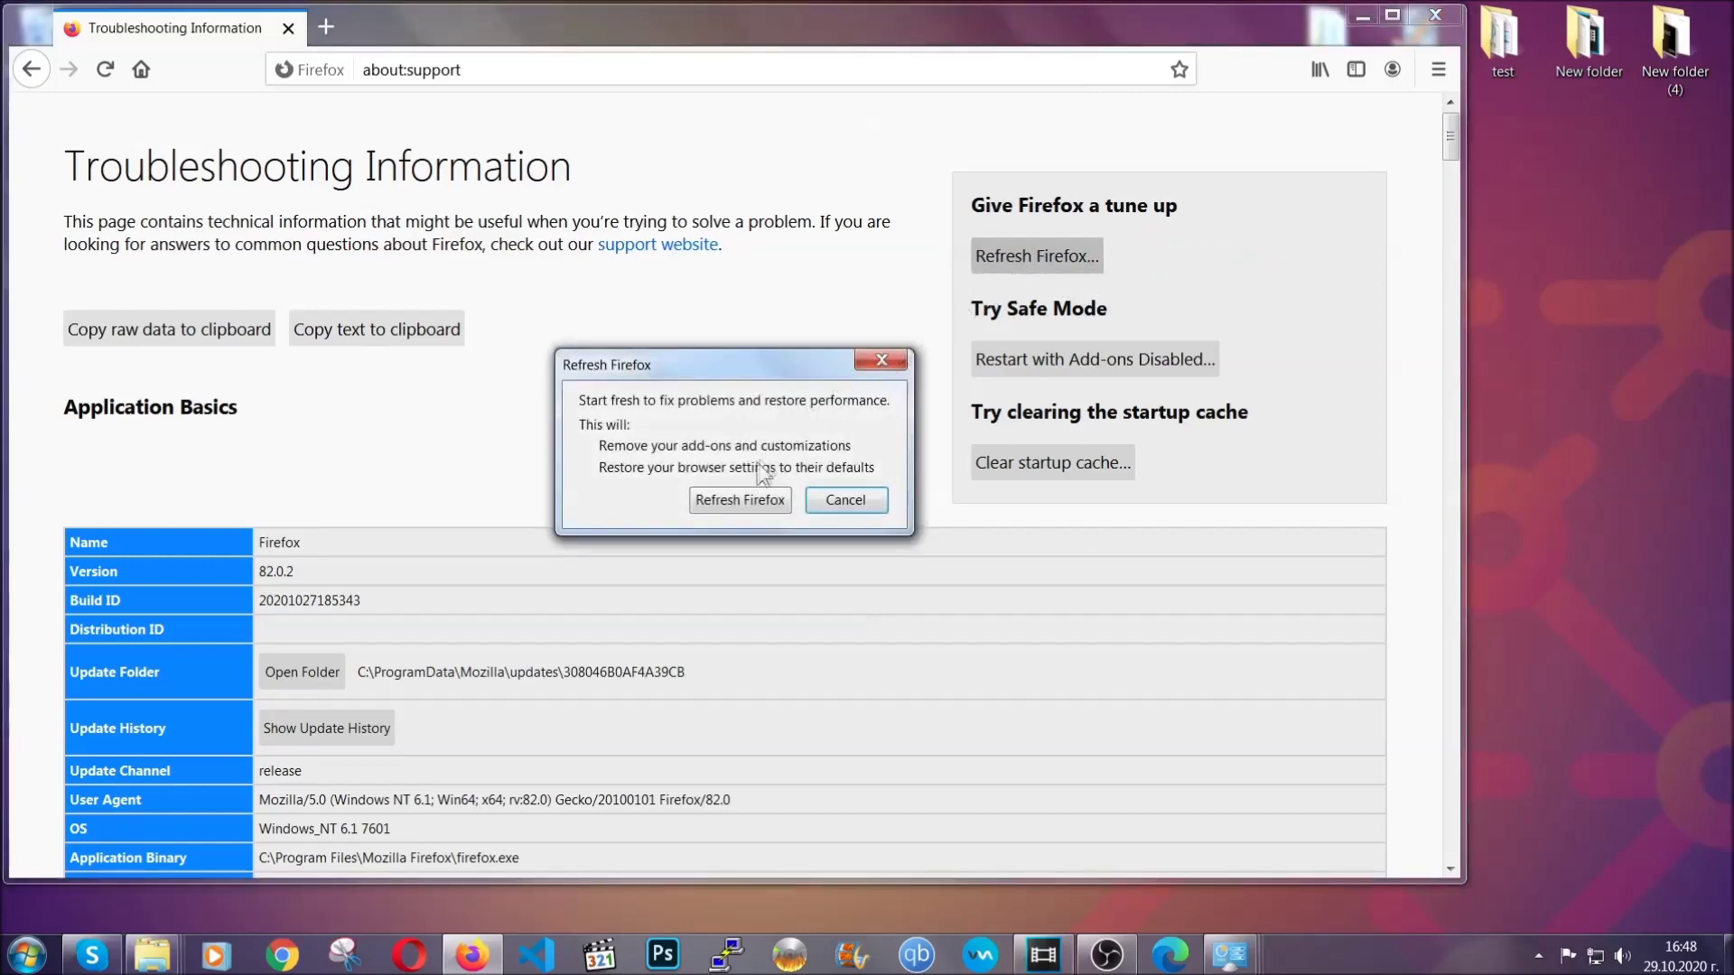
# Step: Confirm the Firefox refresh, finish the Import Wizard, and minimize Firefox
pyautogui.click(739, 502)
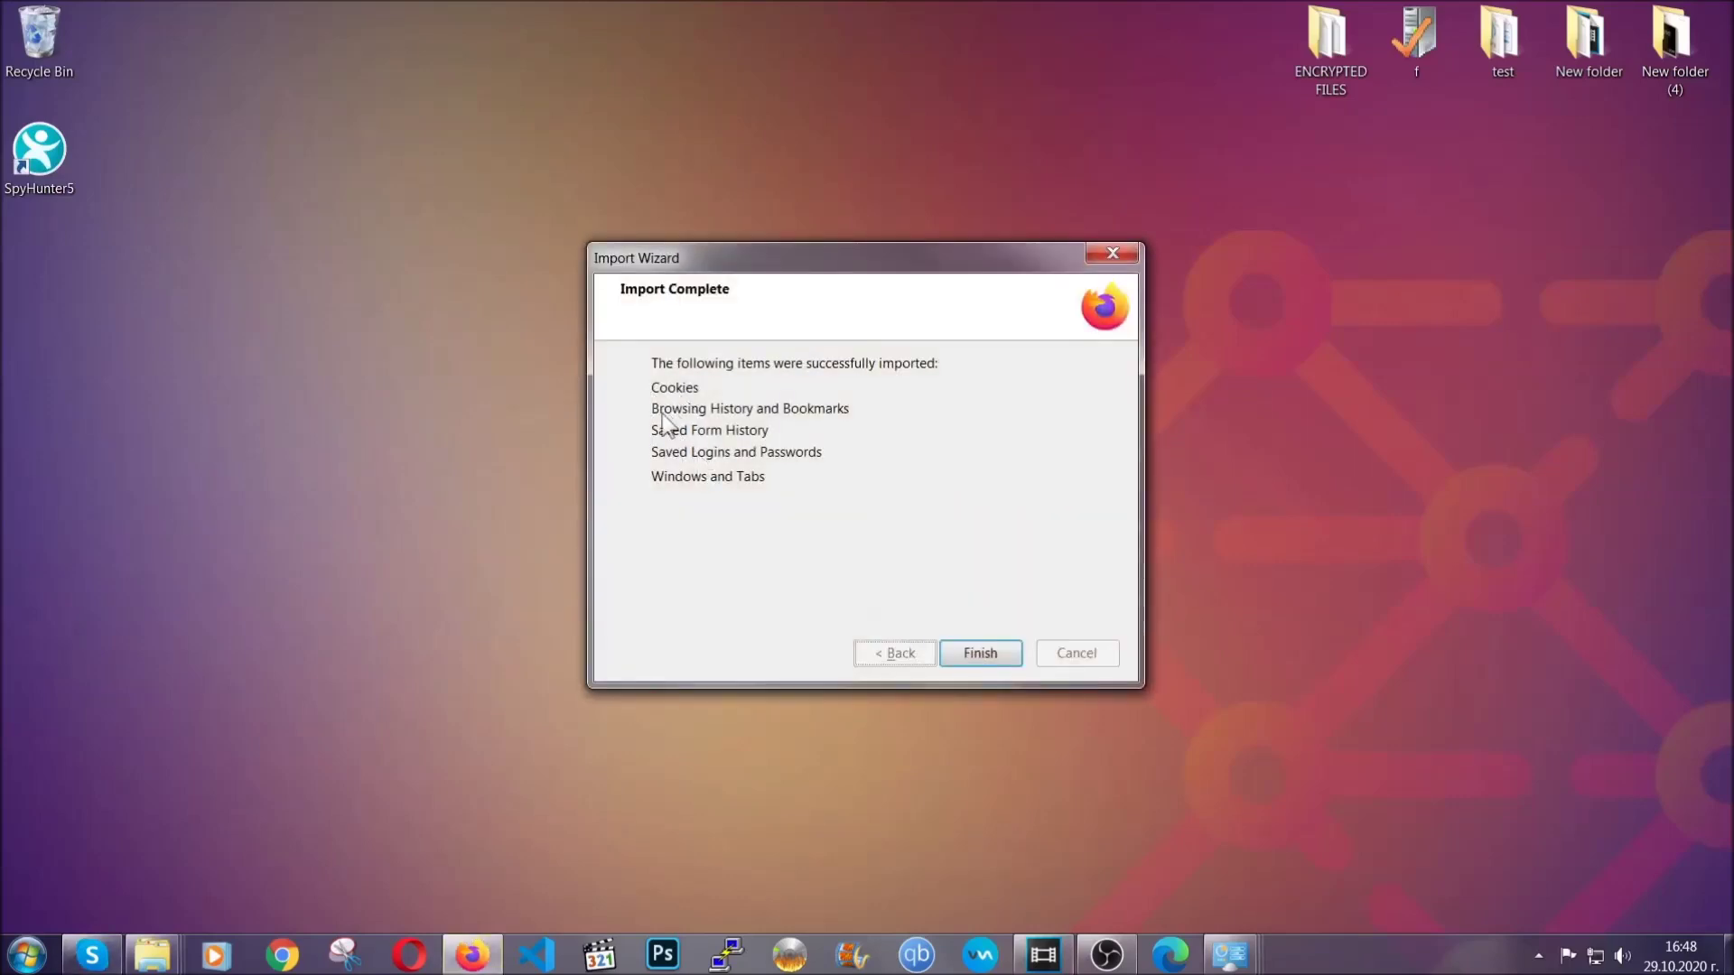
pyautogui.click(977, 653)
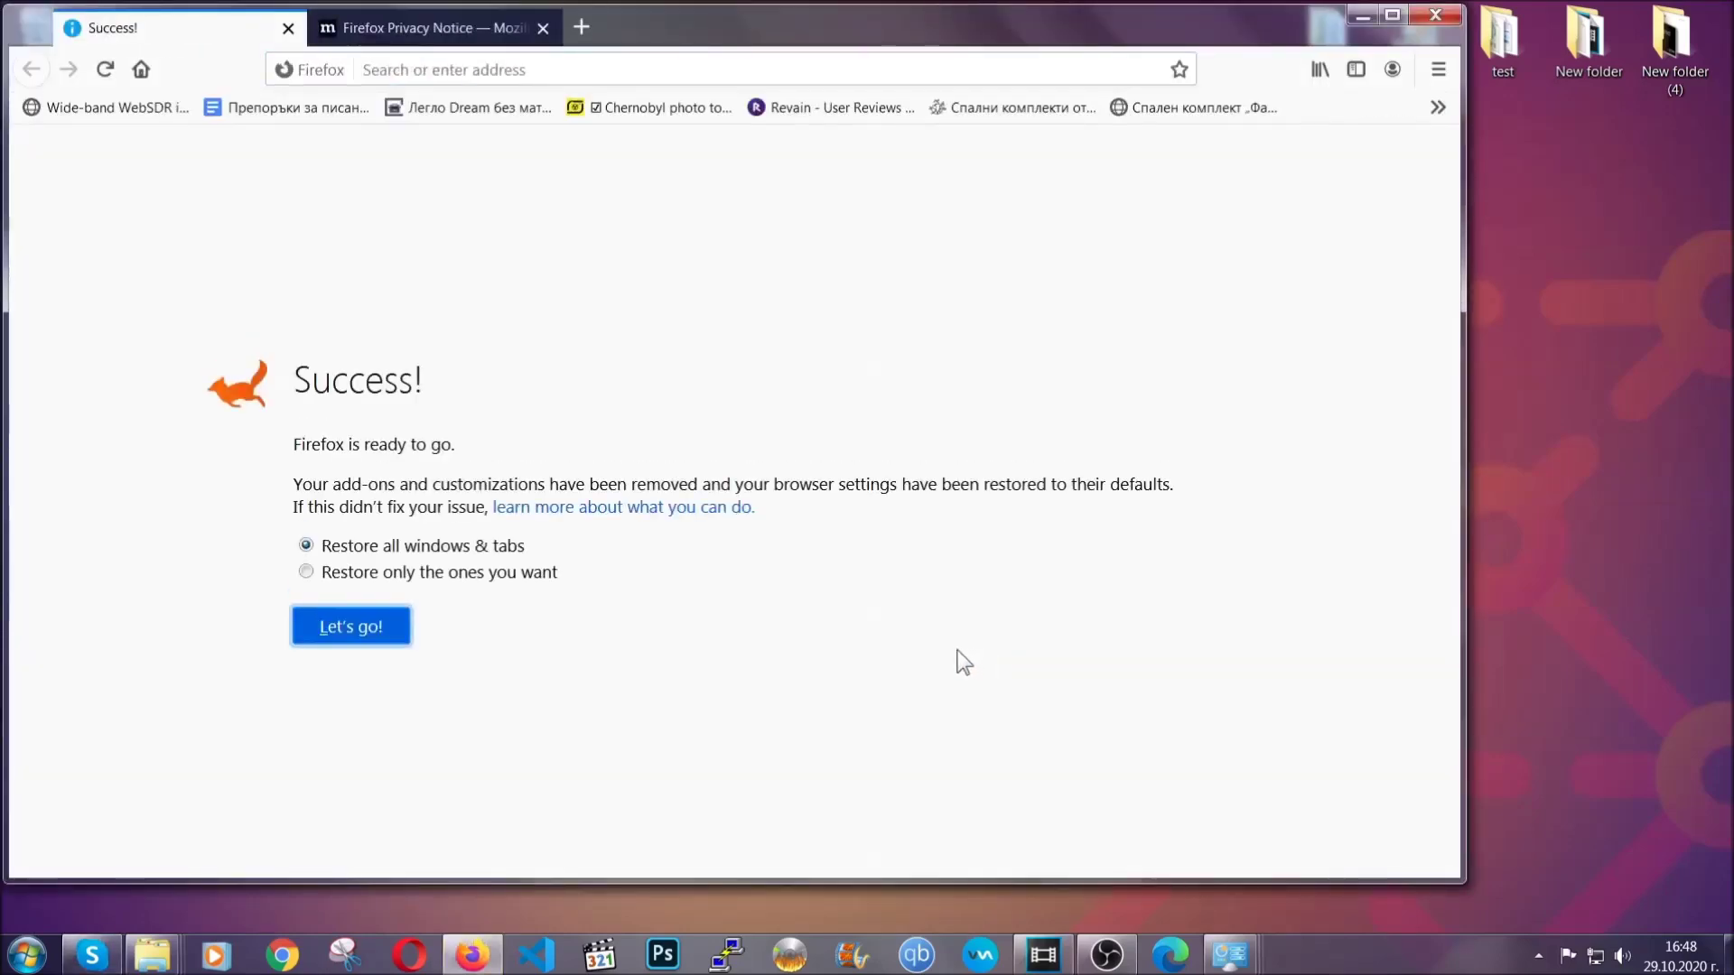
pyautogui.click(1359, 17)
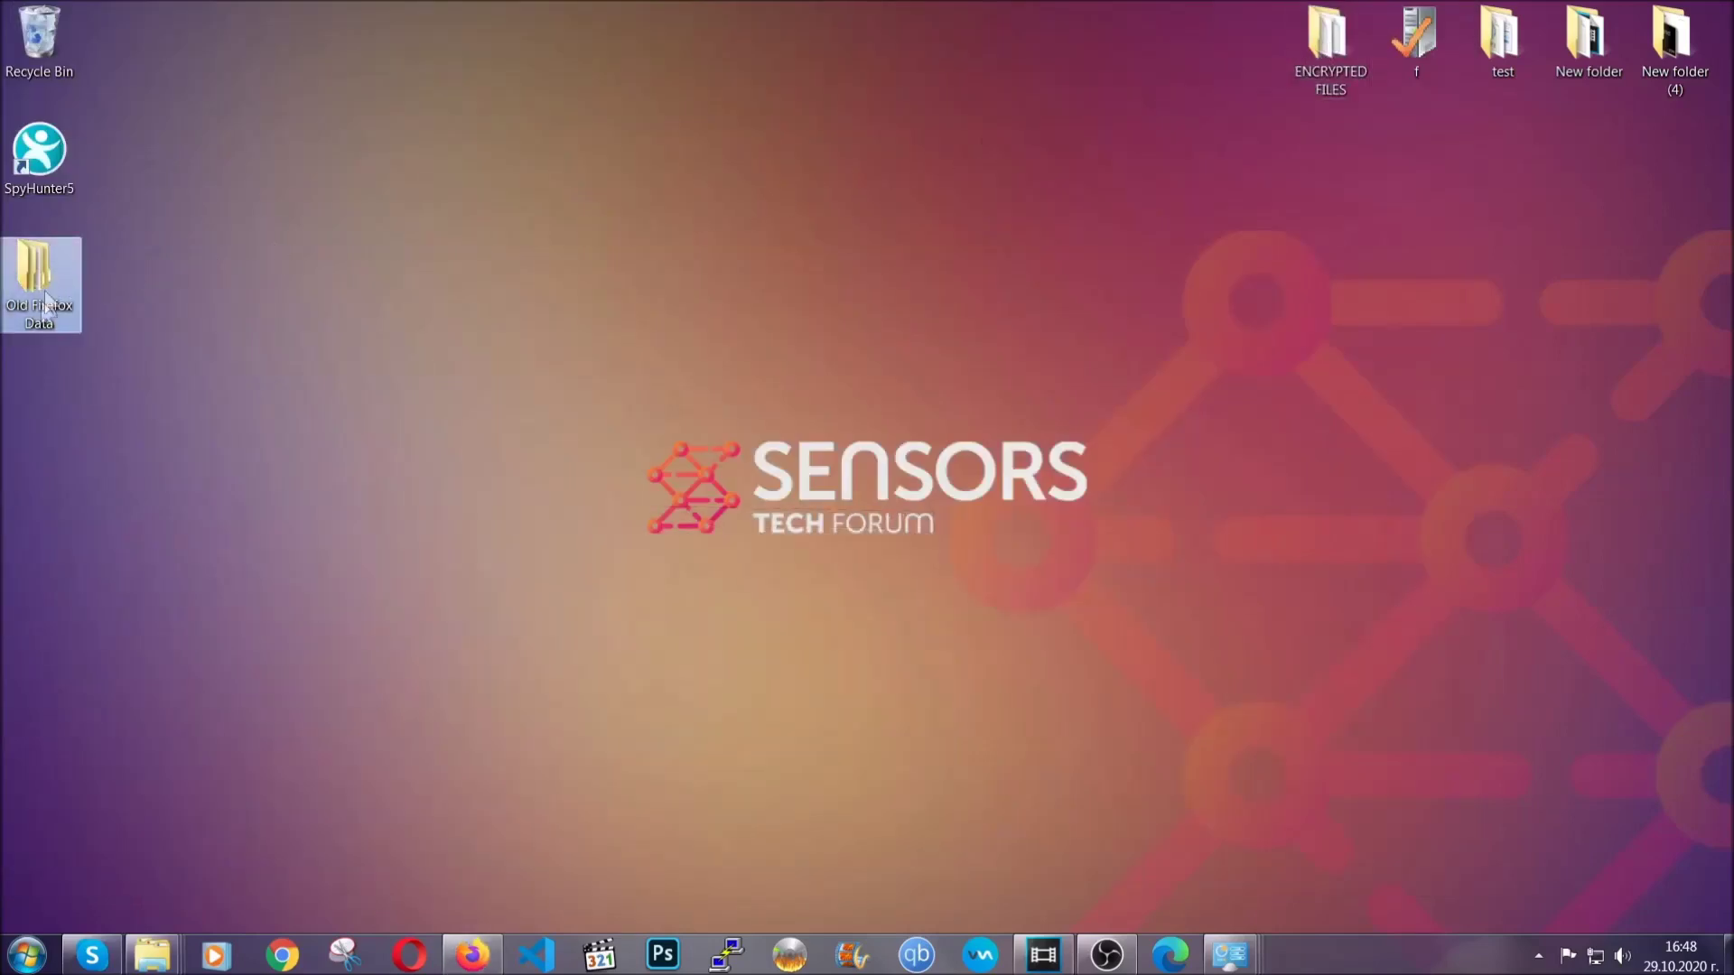
# Step: Clear Edge's browsing data for All time via edge://settings/clearBrowserData
pyautogui.moveTo(27, 307)
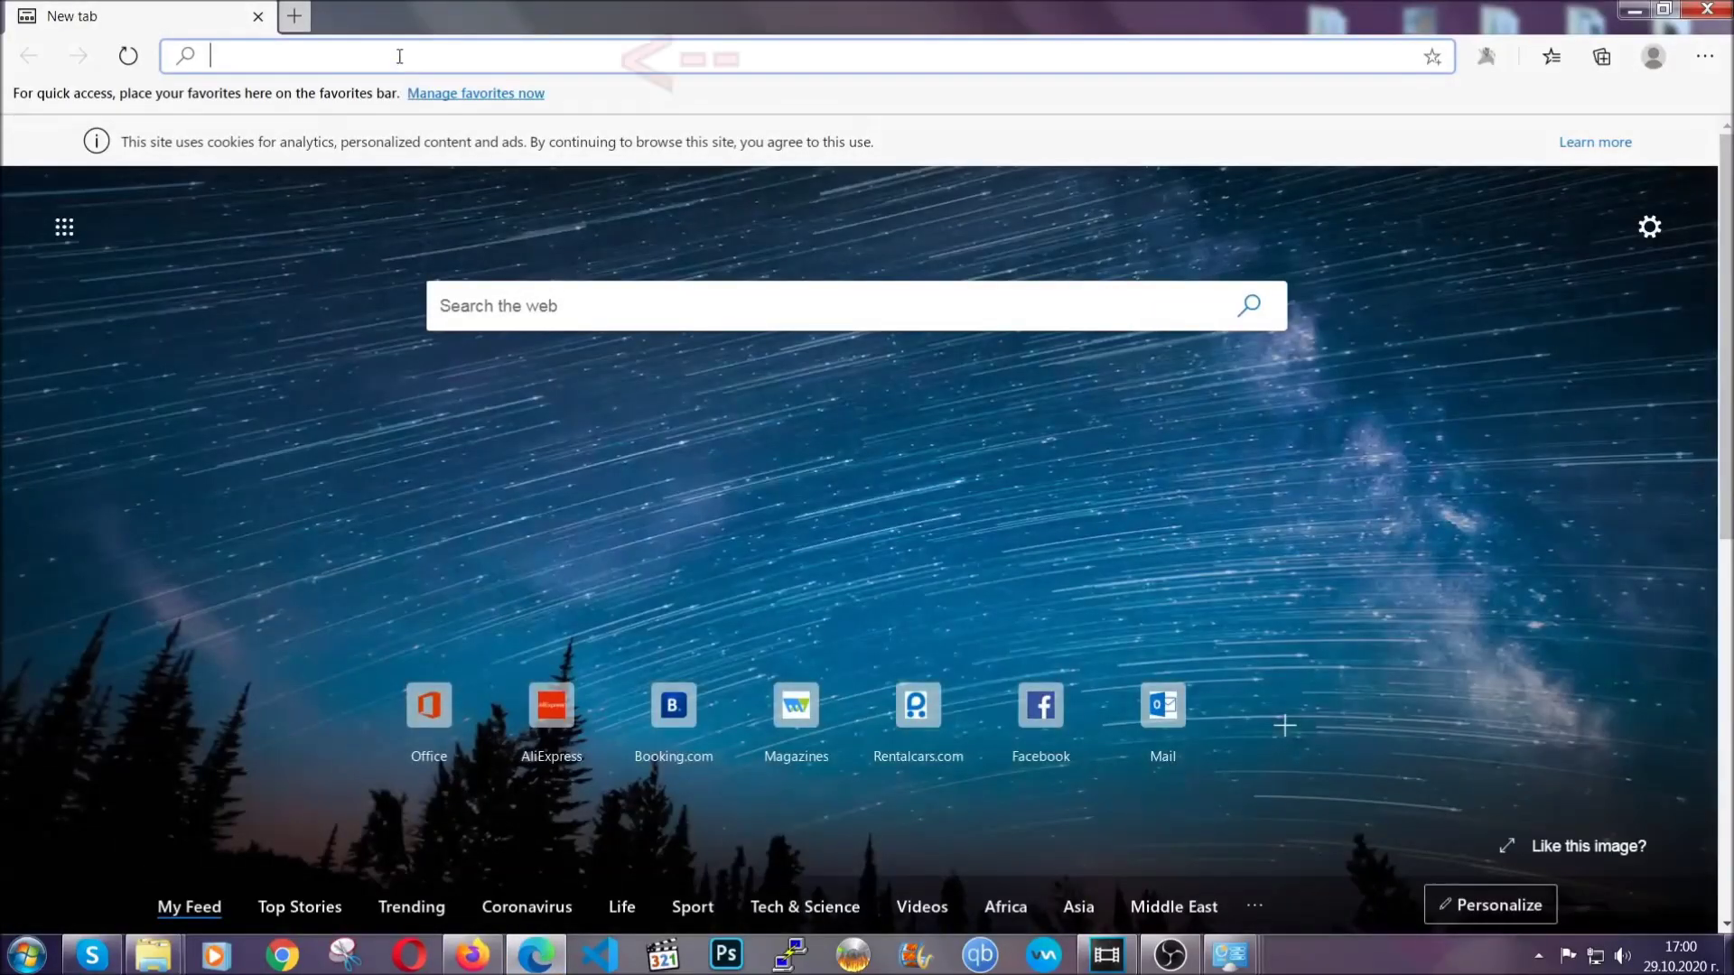
pyautogui.write('edge:')
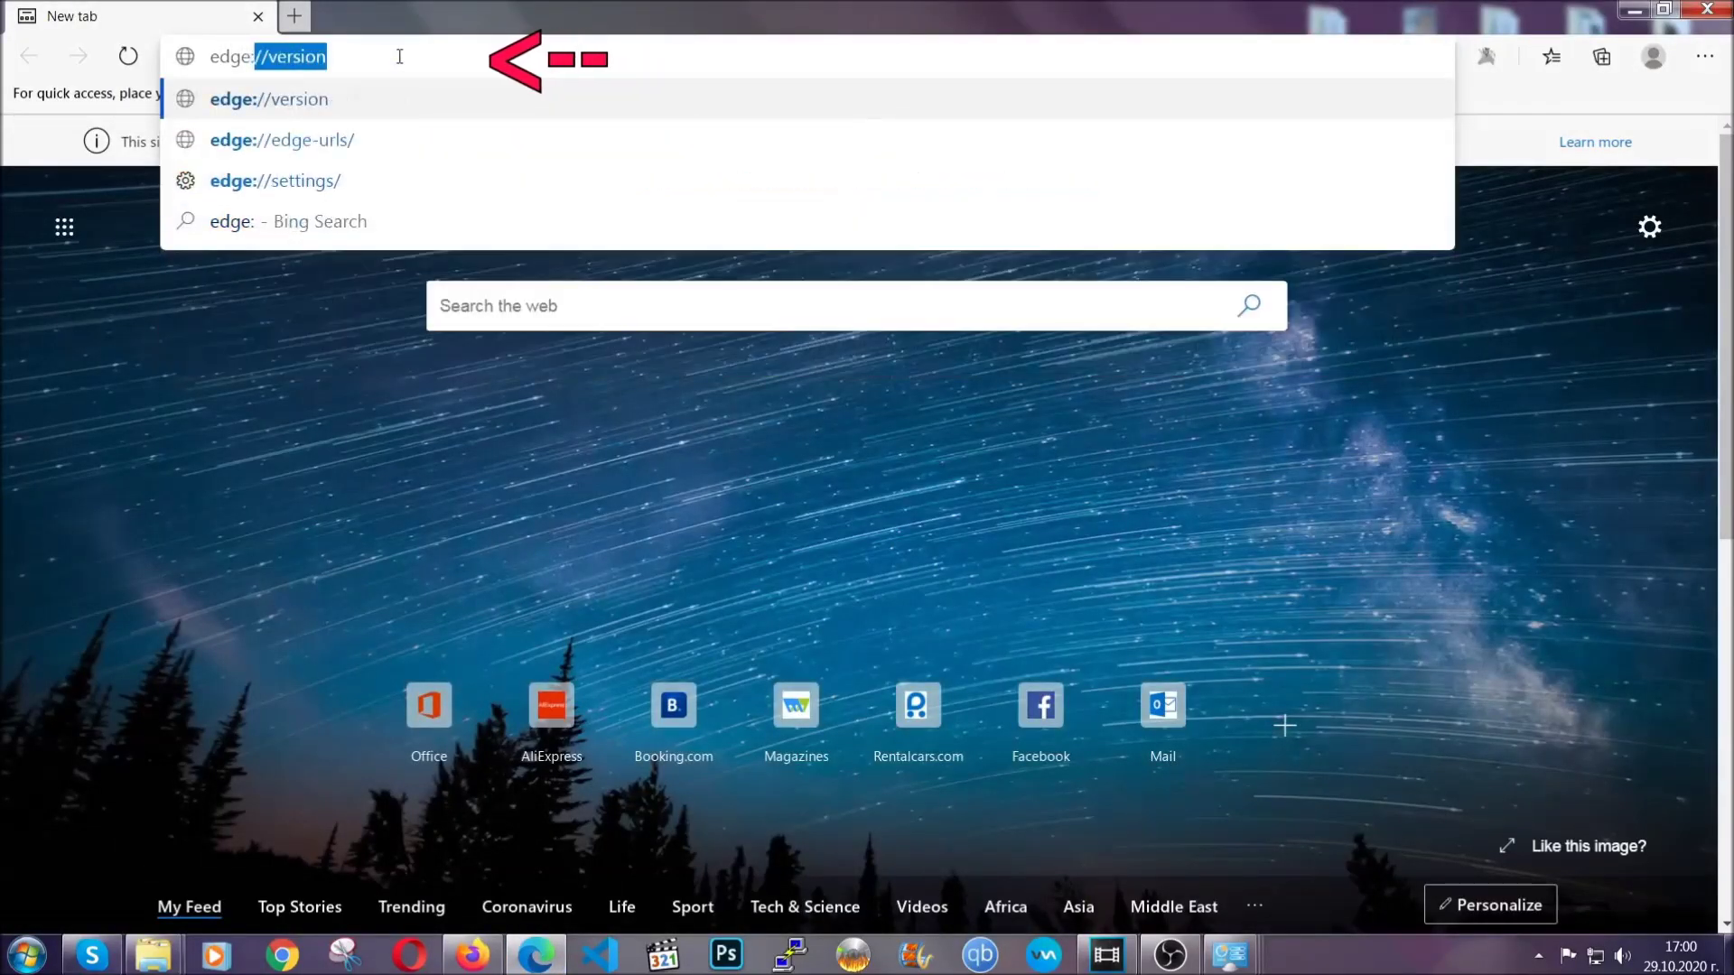
pyautogui.write('//settings/')
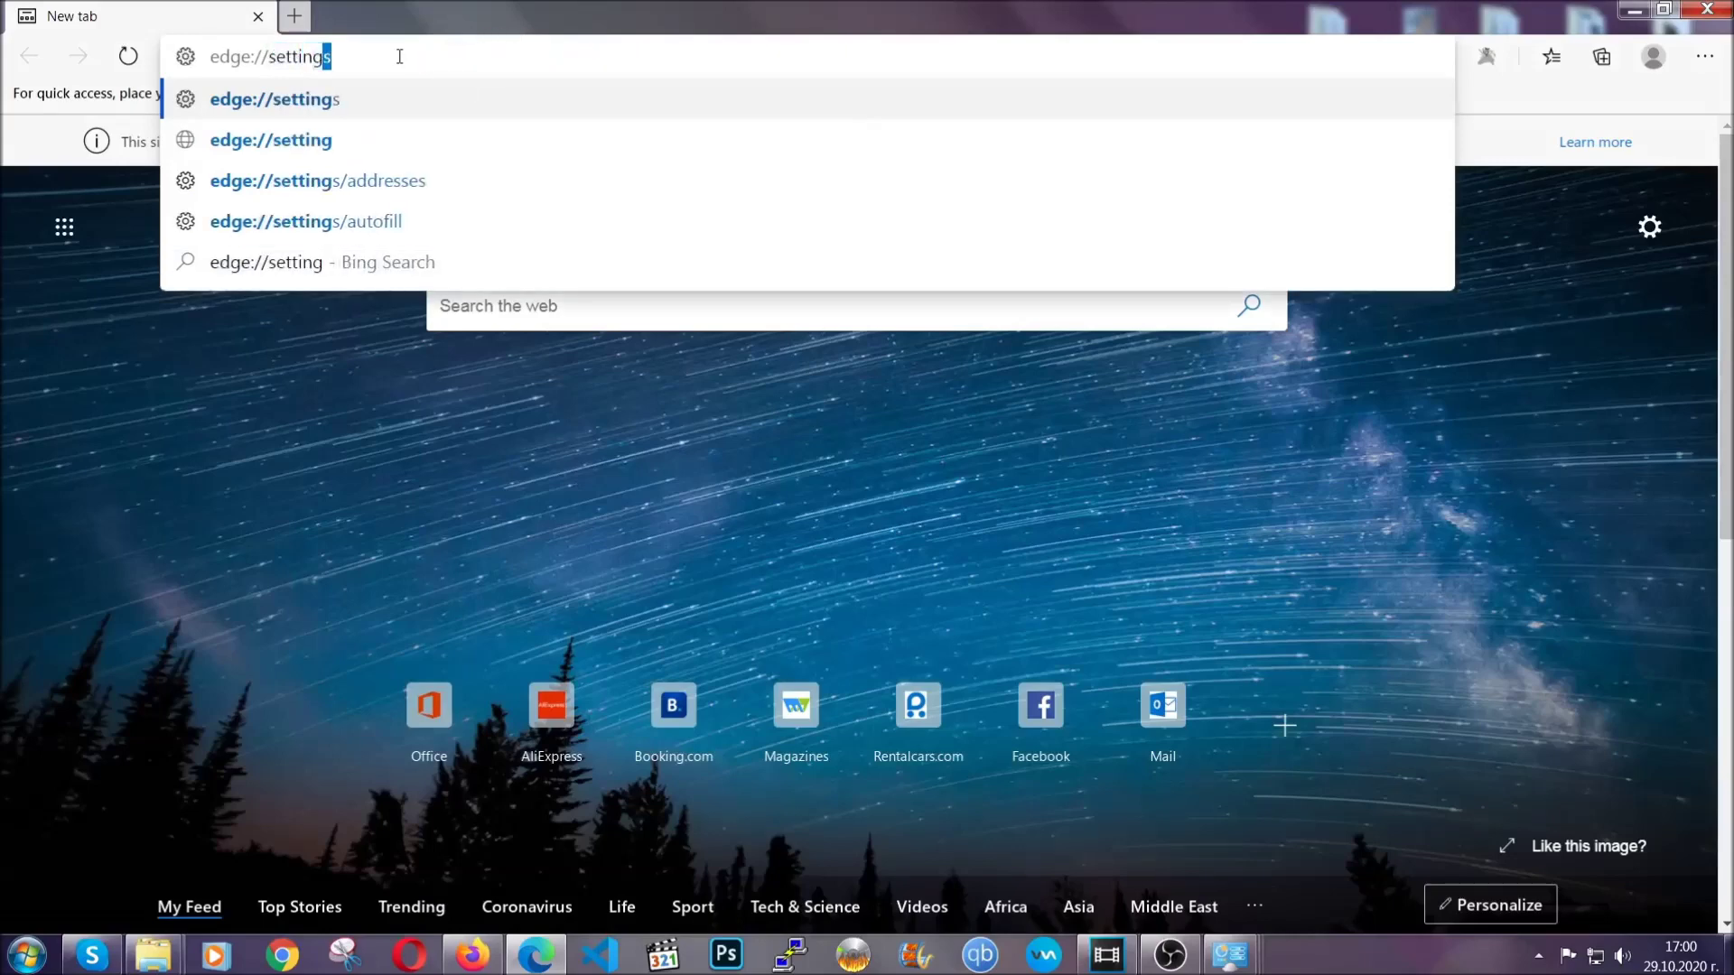
pyautogui.write('clear')
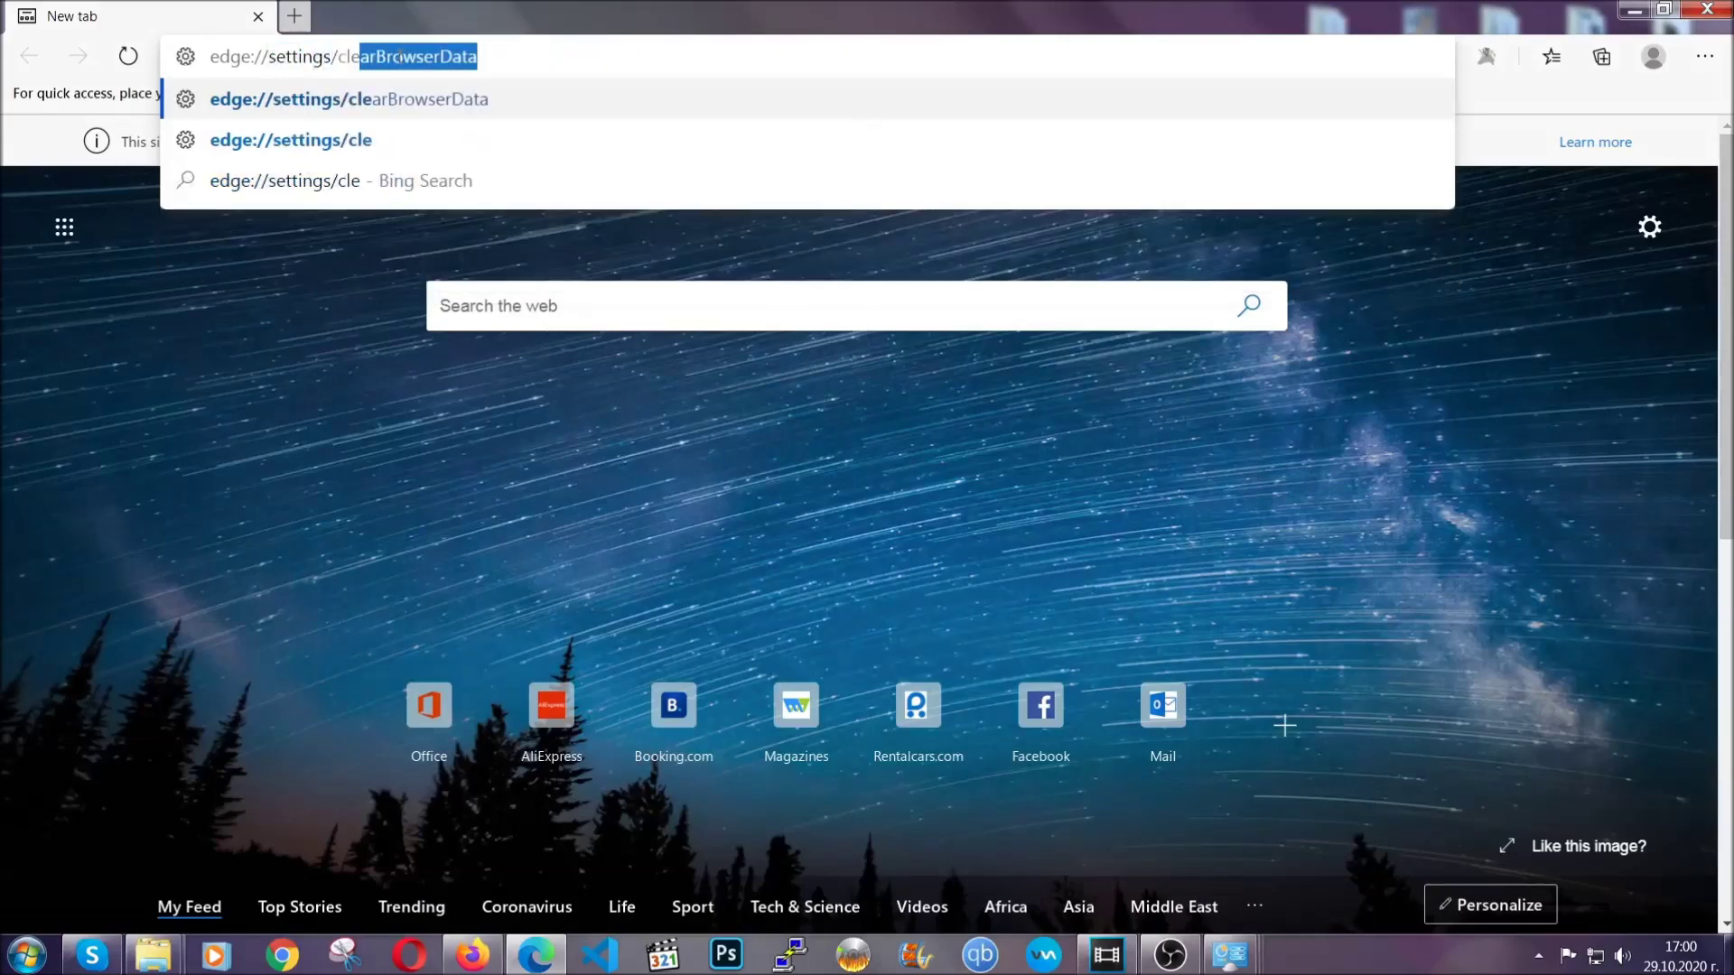
pyautogui.write('Brow')
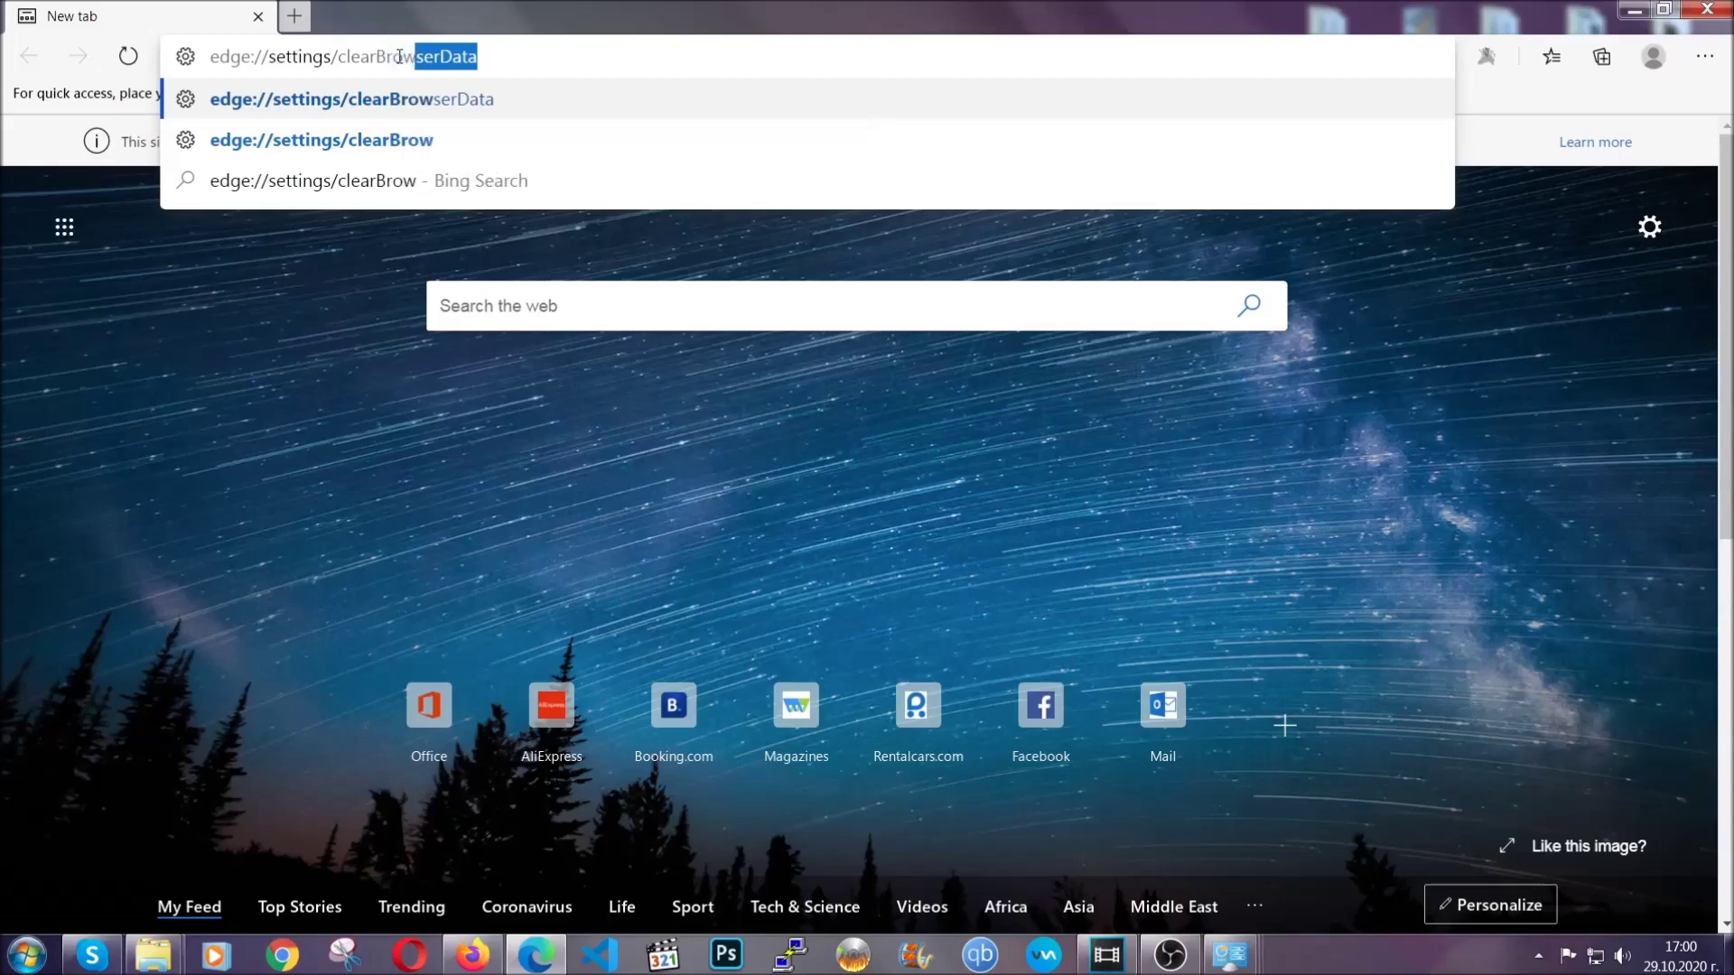
pyautogui.write('serData')
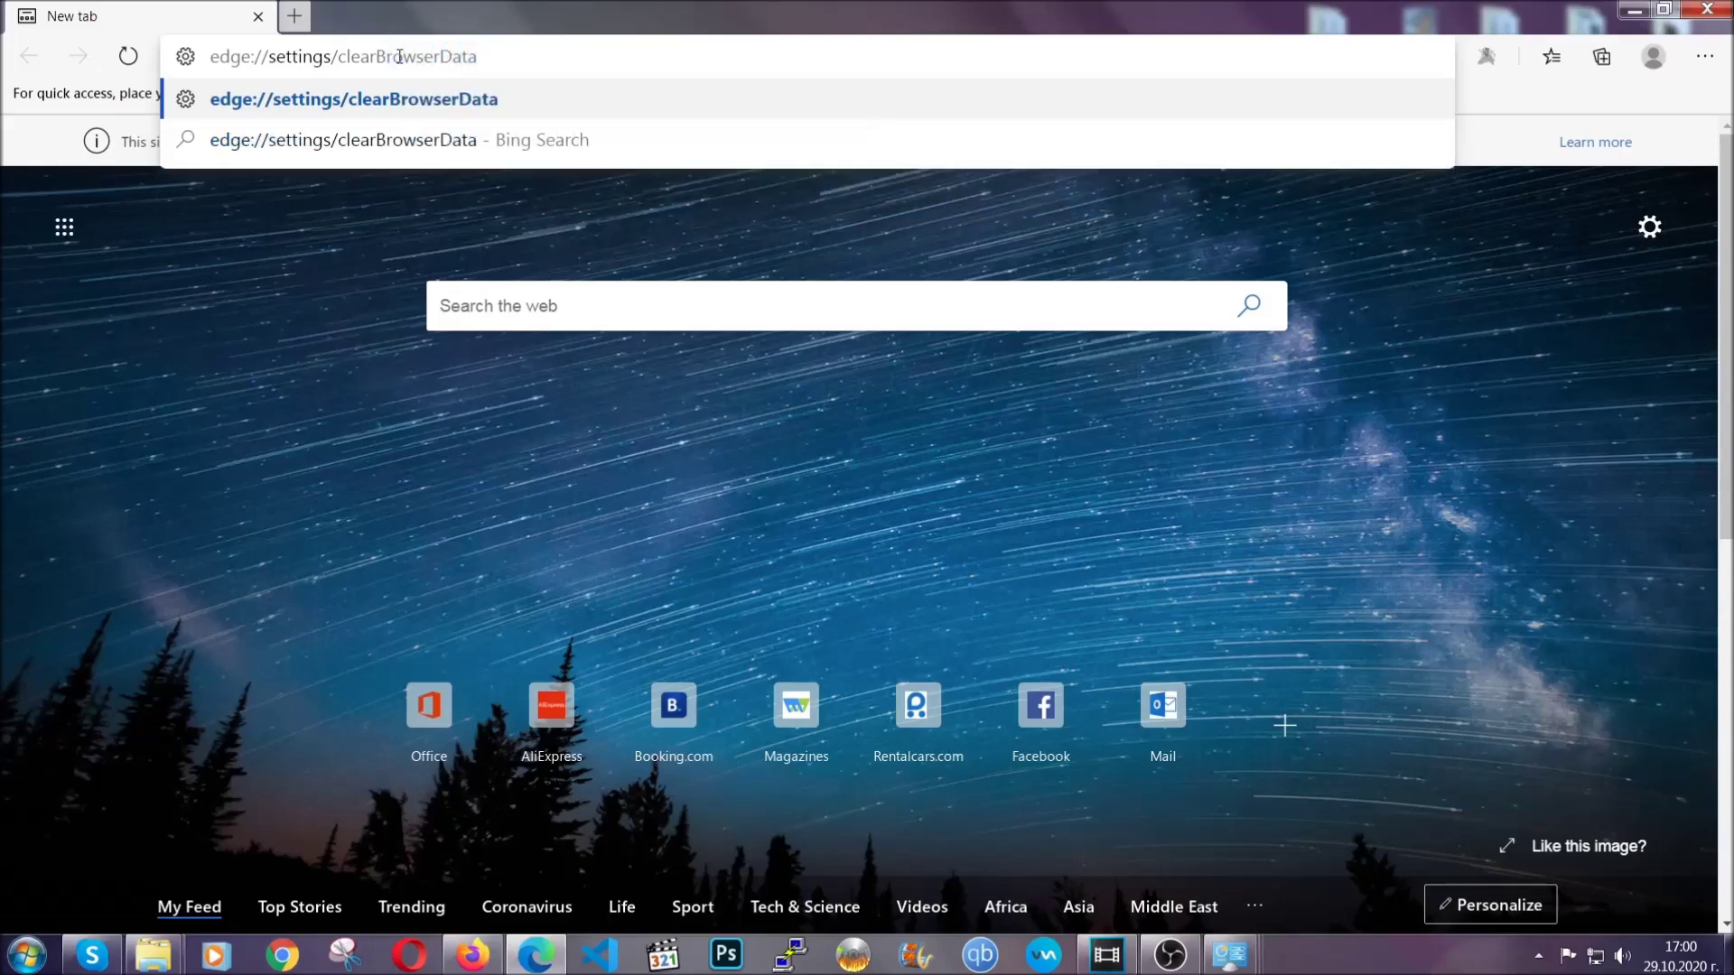
pyautogui.press('Return')
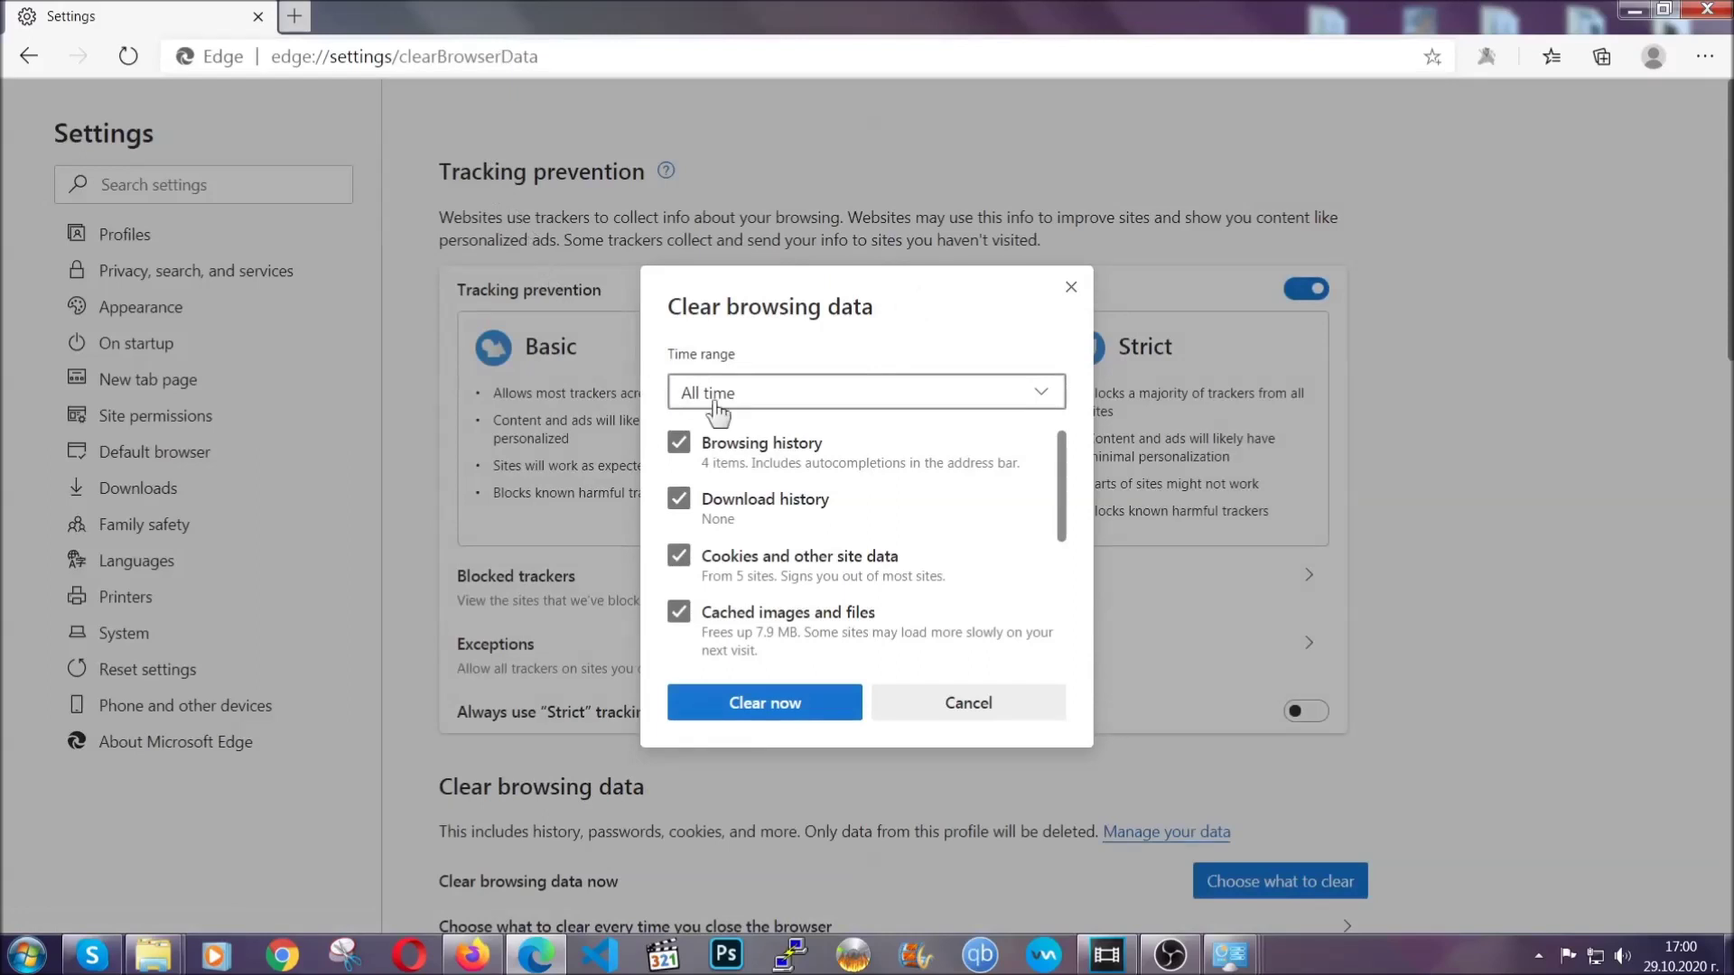
pyautogui.click(718, 402)
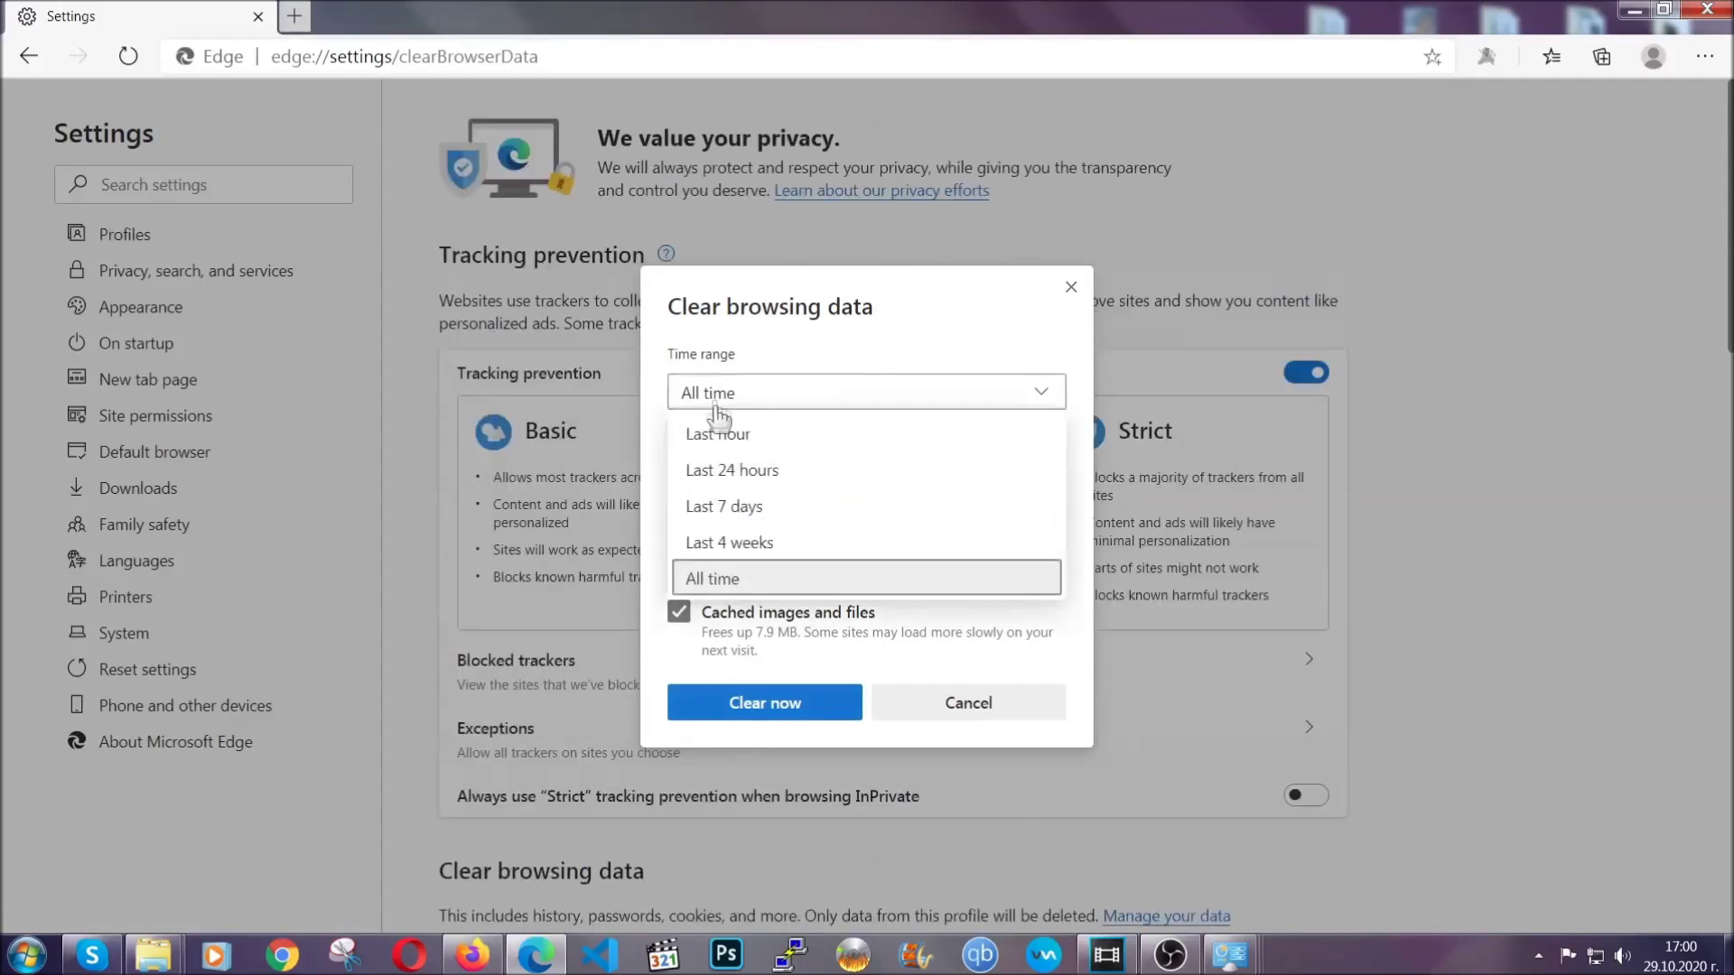
pyautogui.click(721, 578)
pyautogui.scroll(-3, 730, 551)
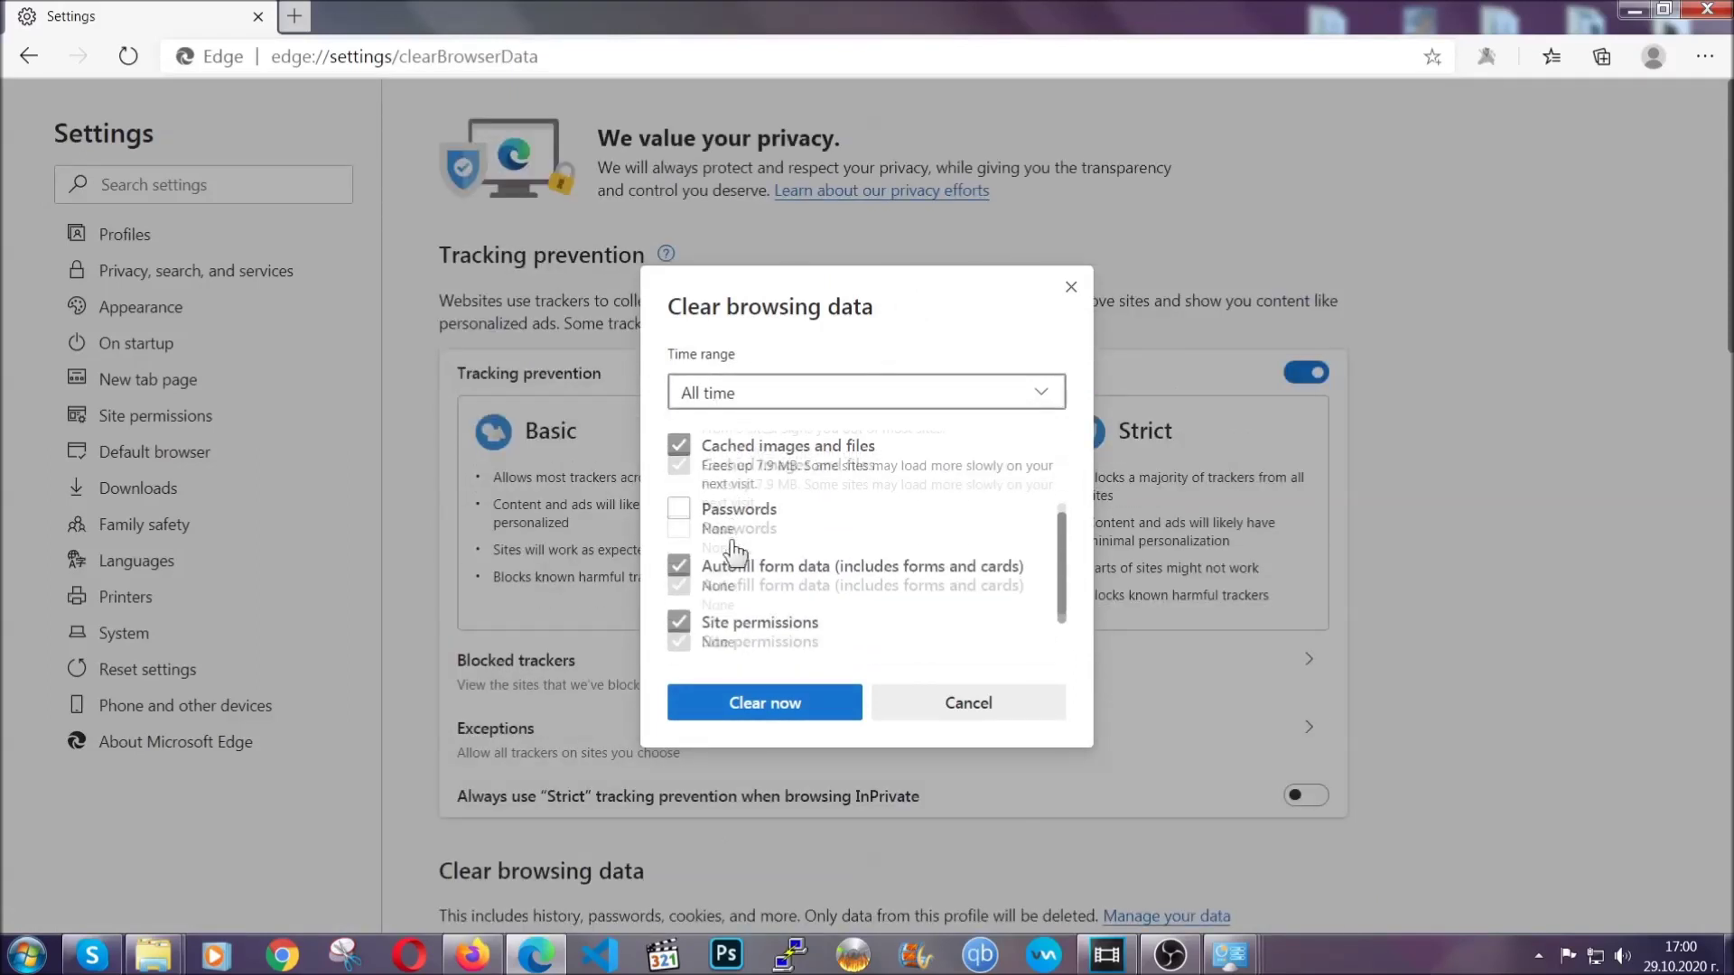
pyautogui.click(755, 710)
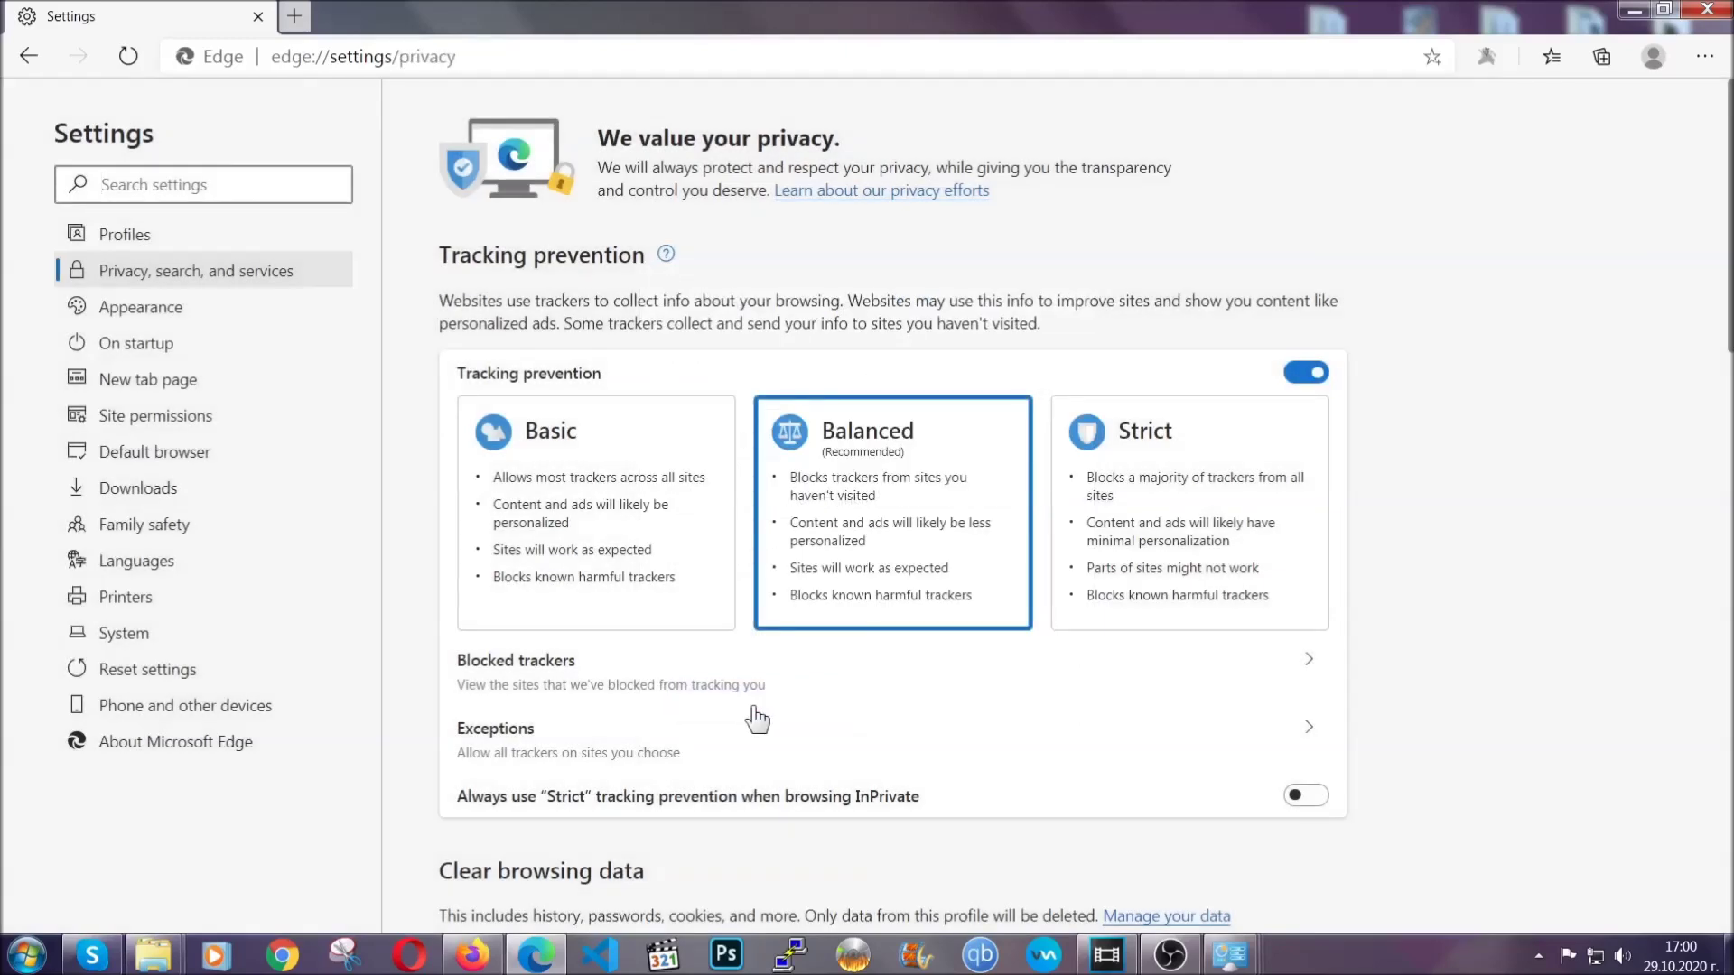
# Step: Remove Edge's only installed extension from its Extensions page, then close Edge
pyautogui.click(1704, 57)
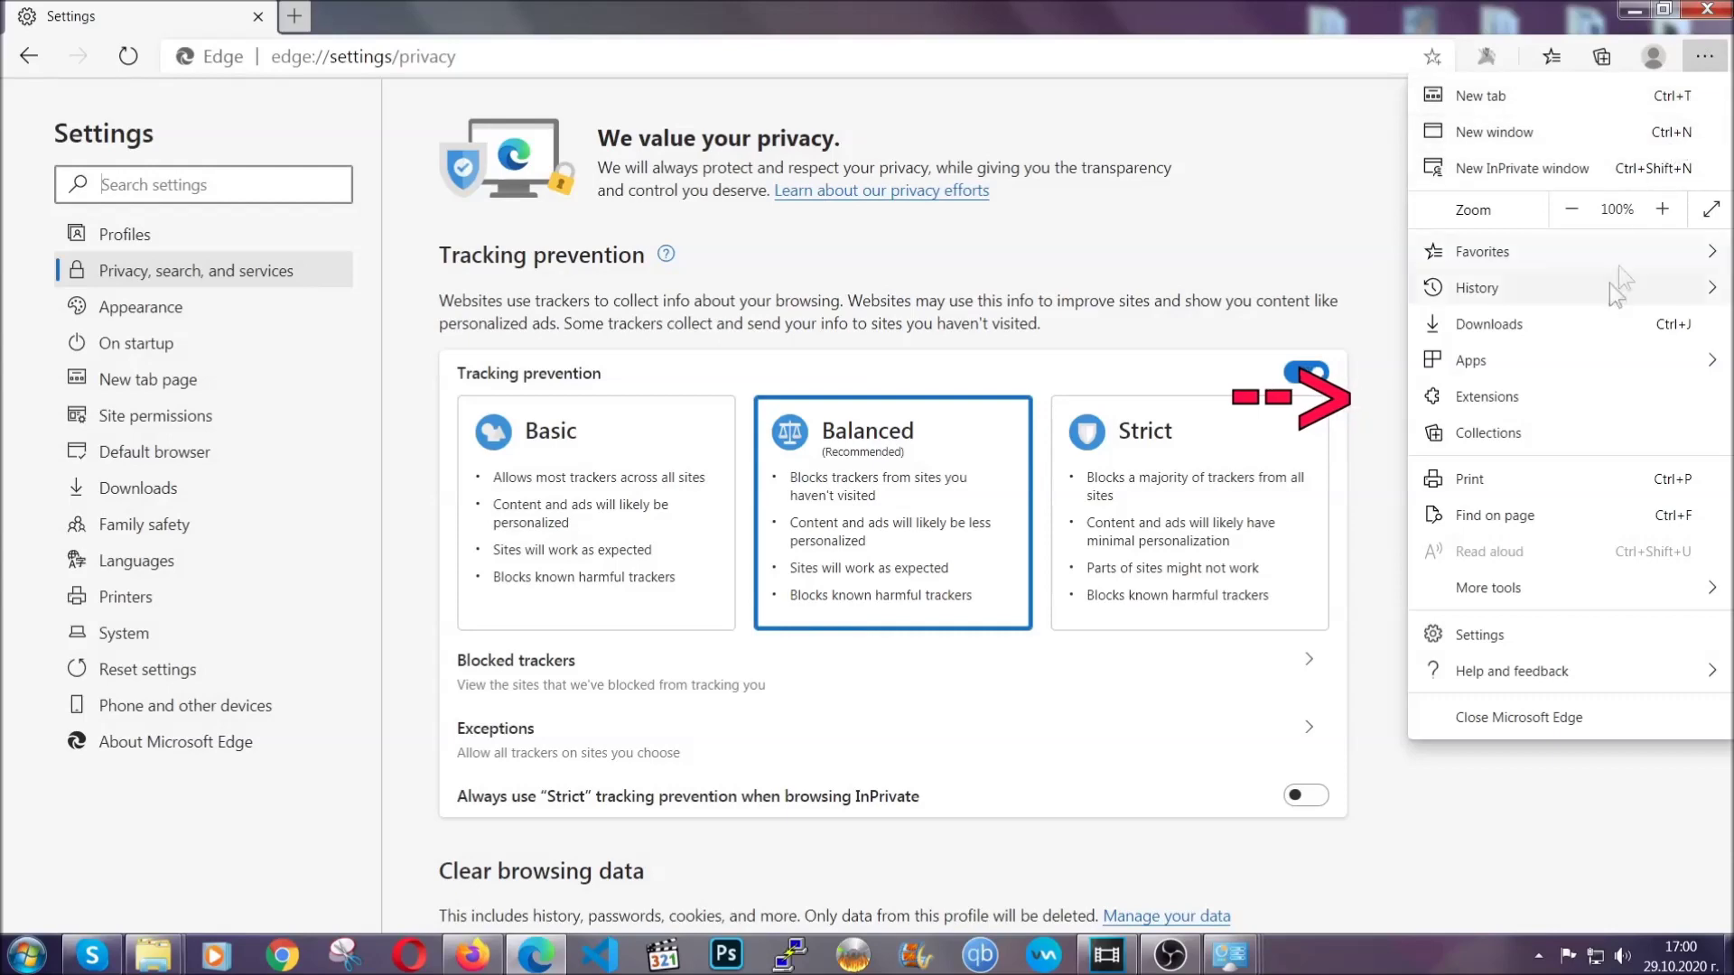
pyautogui.click(1580, 386)
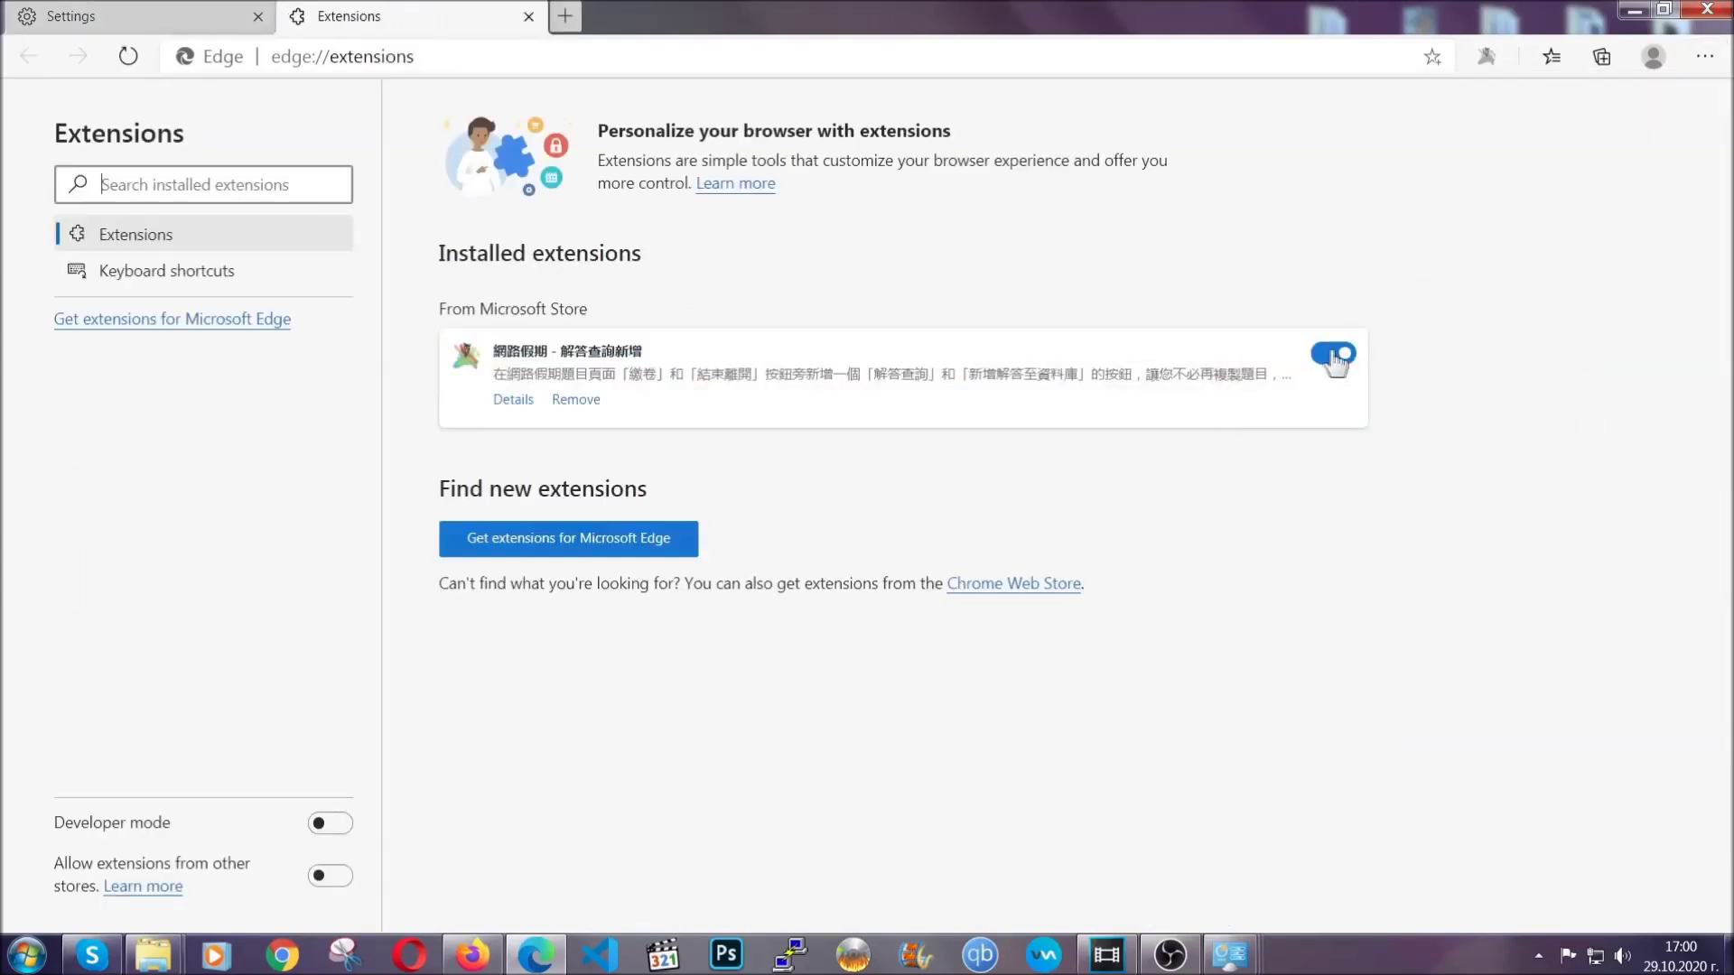
pyautogui.click(567, 402)
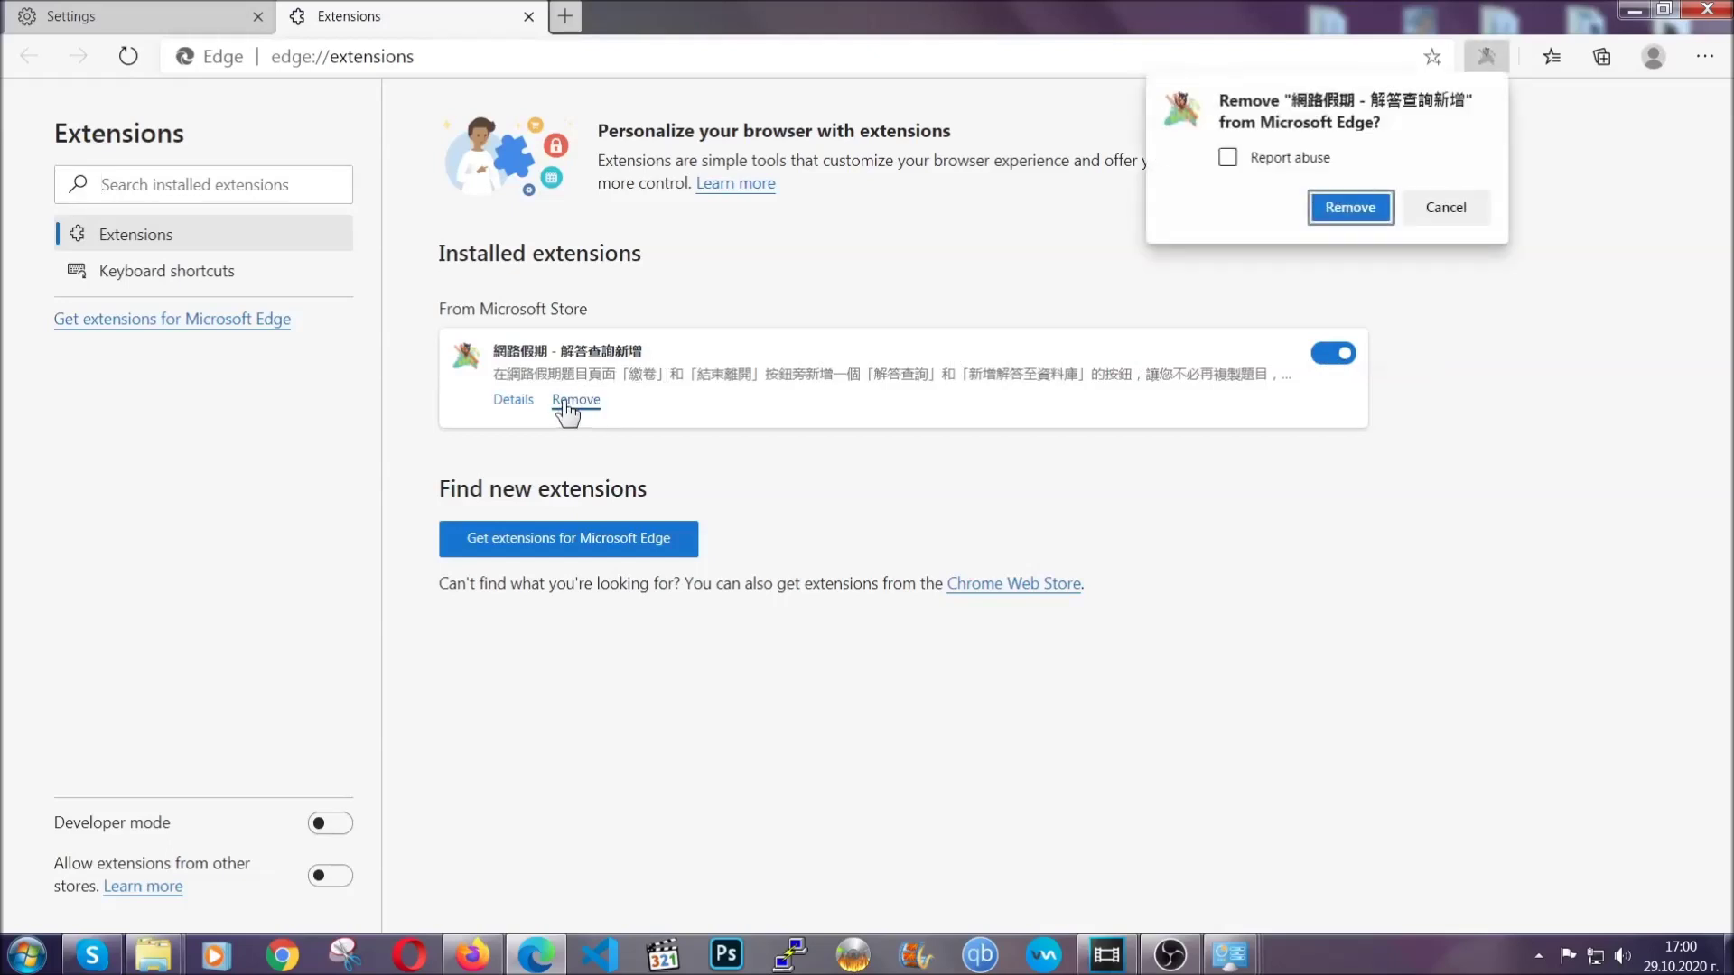
pyautogui.click(1337, 214)
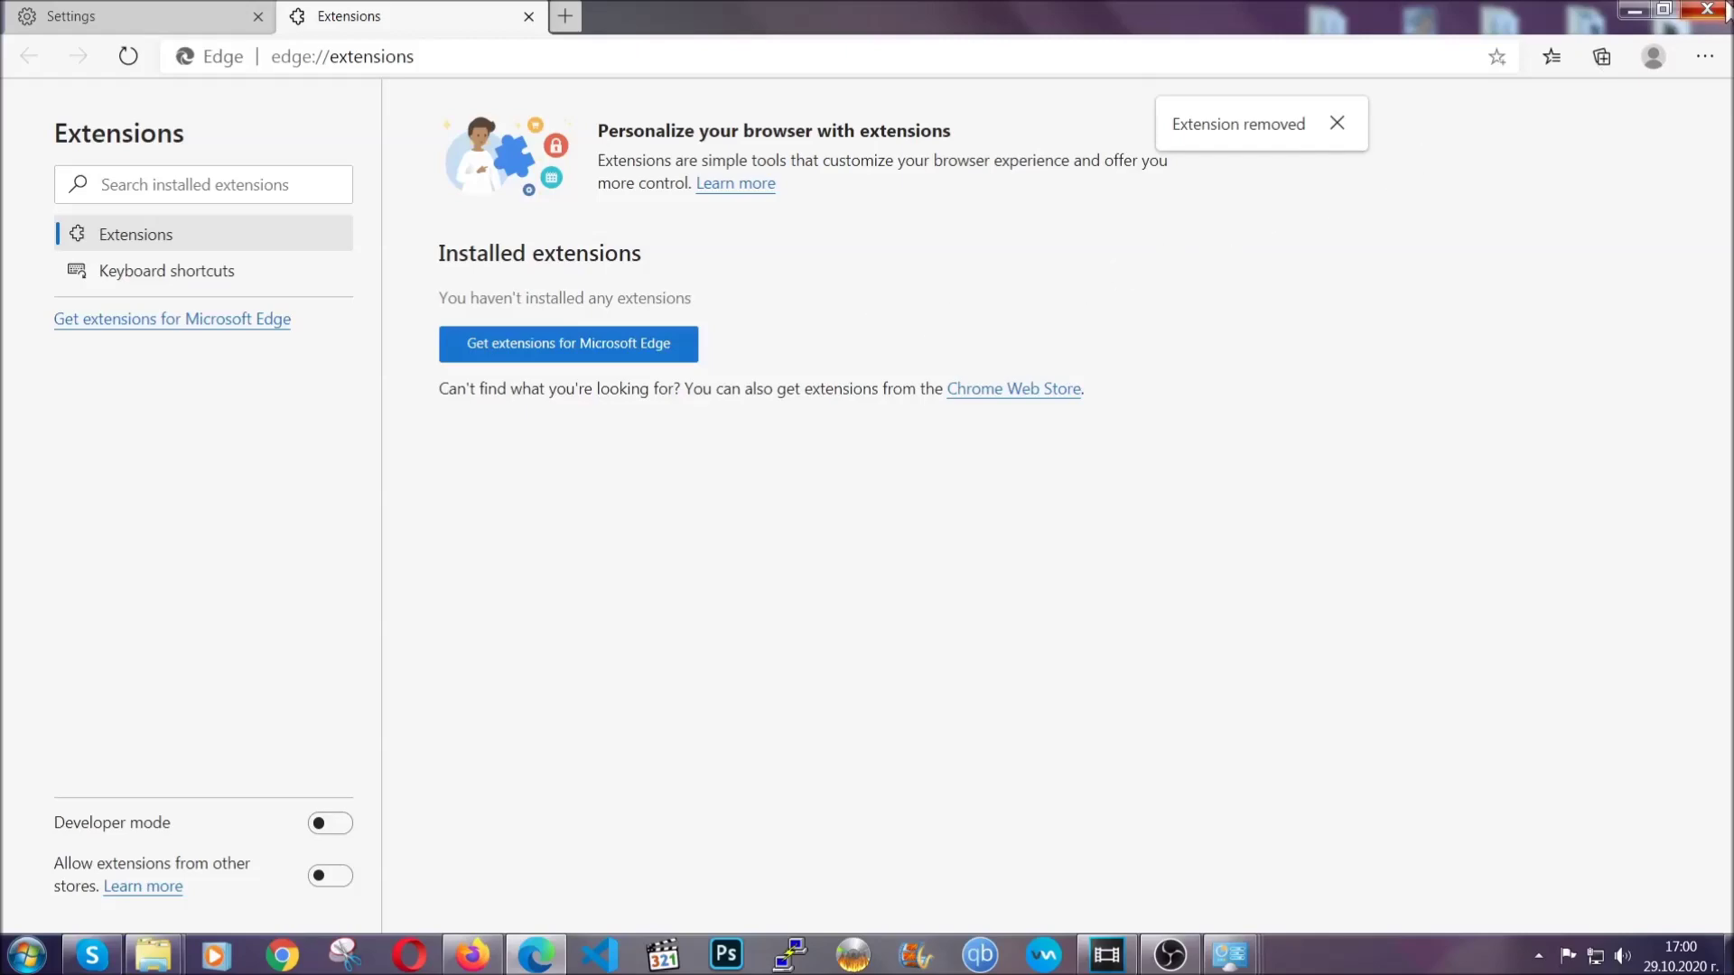
pyautogui.click(1723, 9)
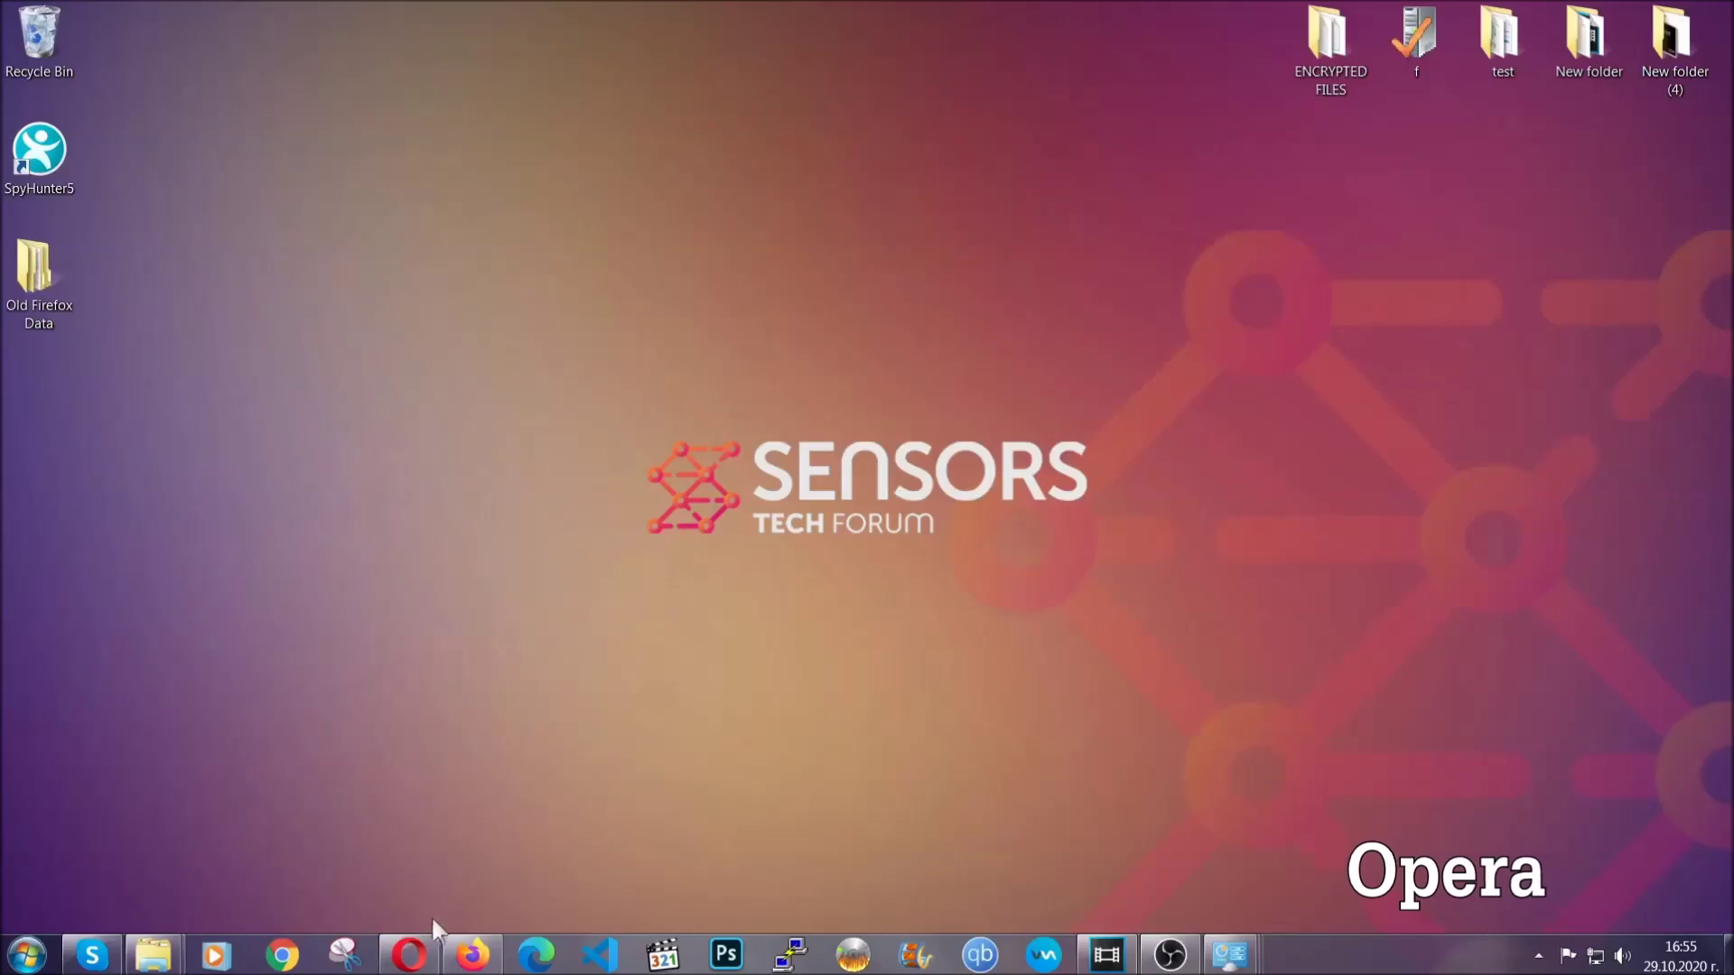
# Step: Launch Opera and go to opera://settings/clearBrowserData
pyautogui.click(420, 948)
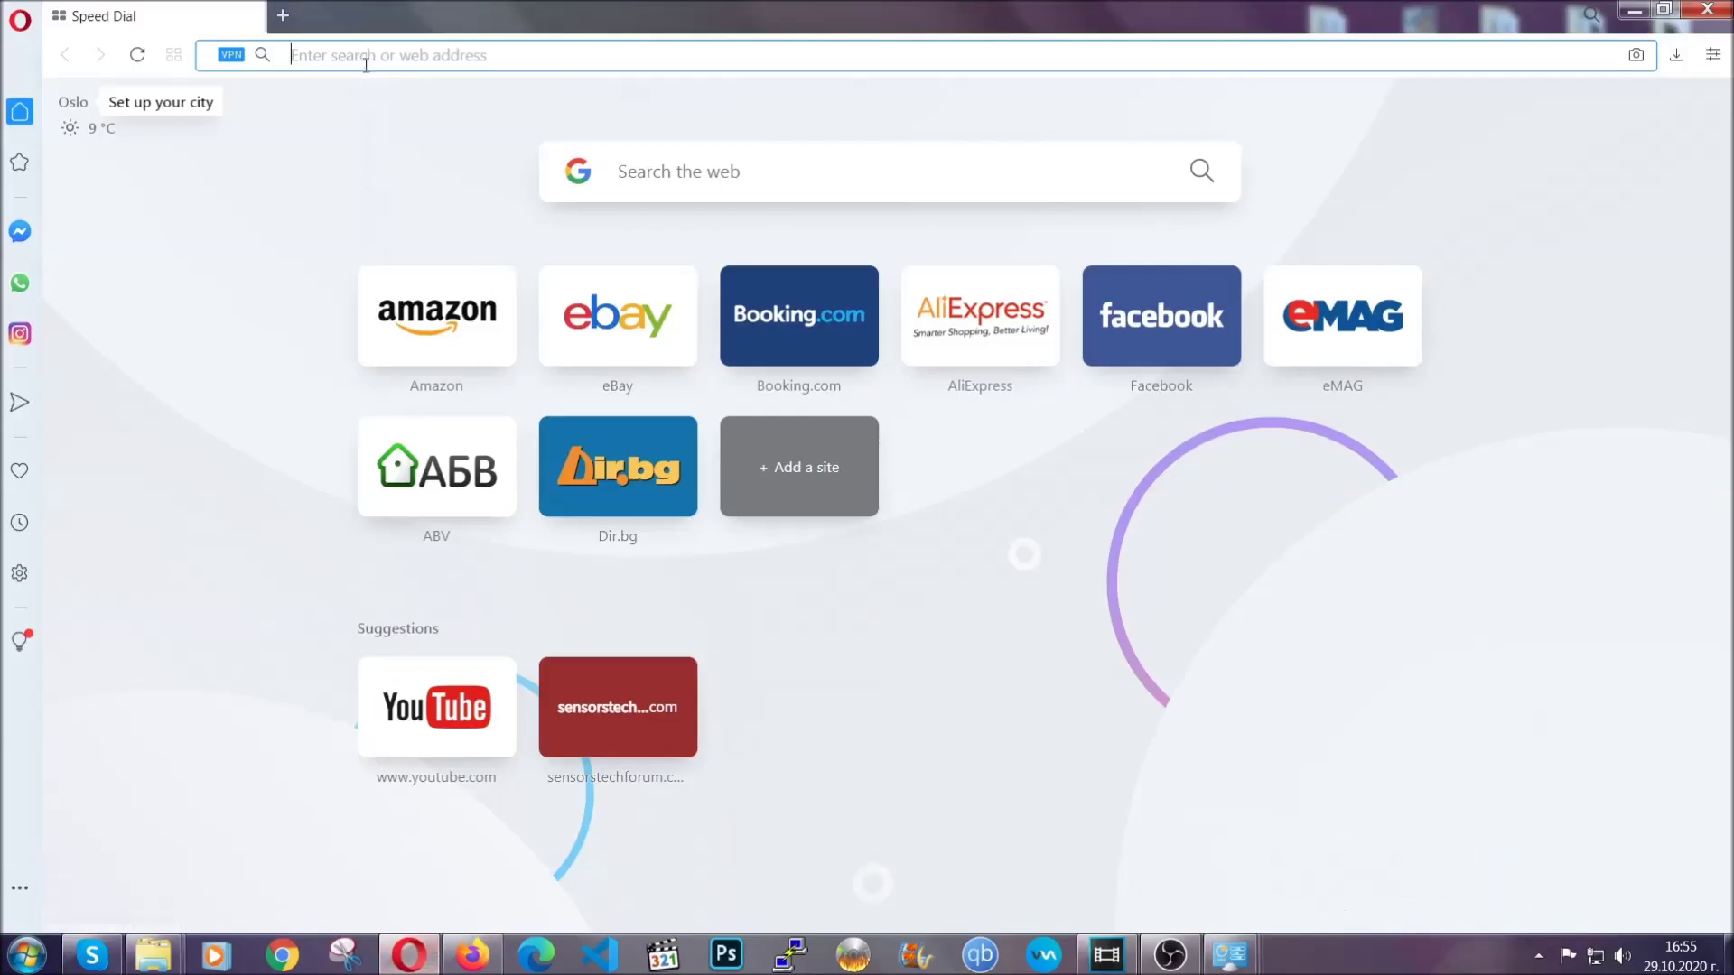
pyautogui.write('opera')
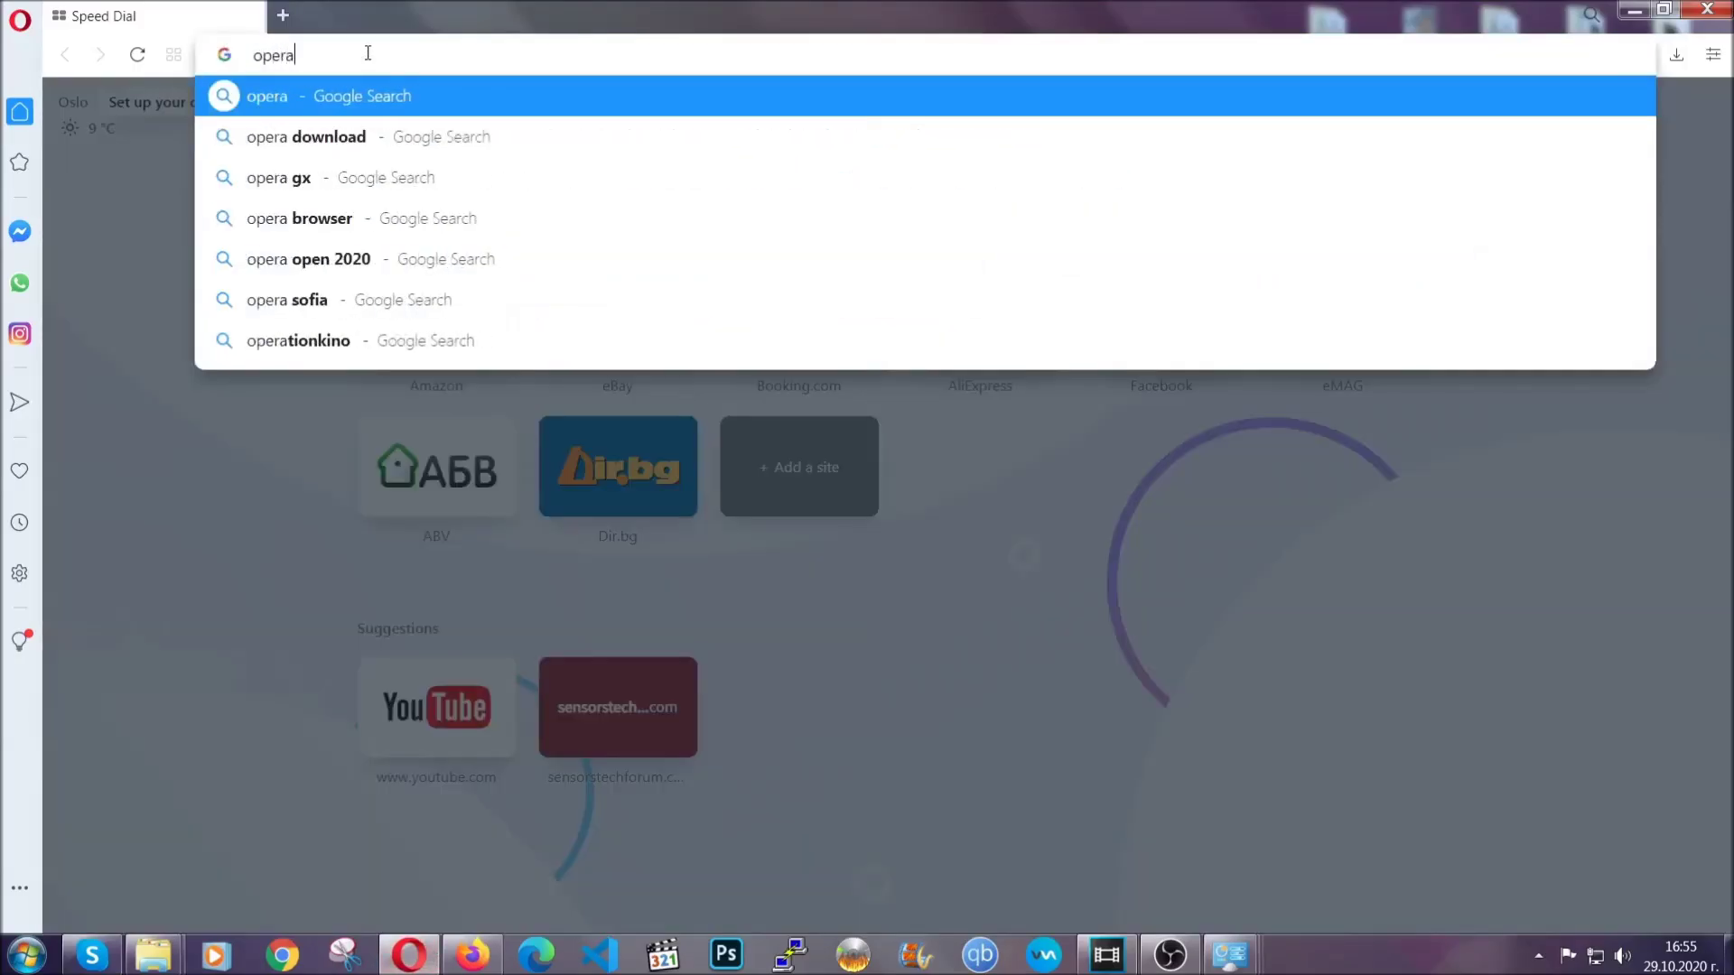
pyautogui.write('://se')
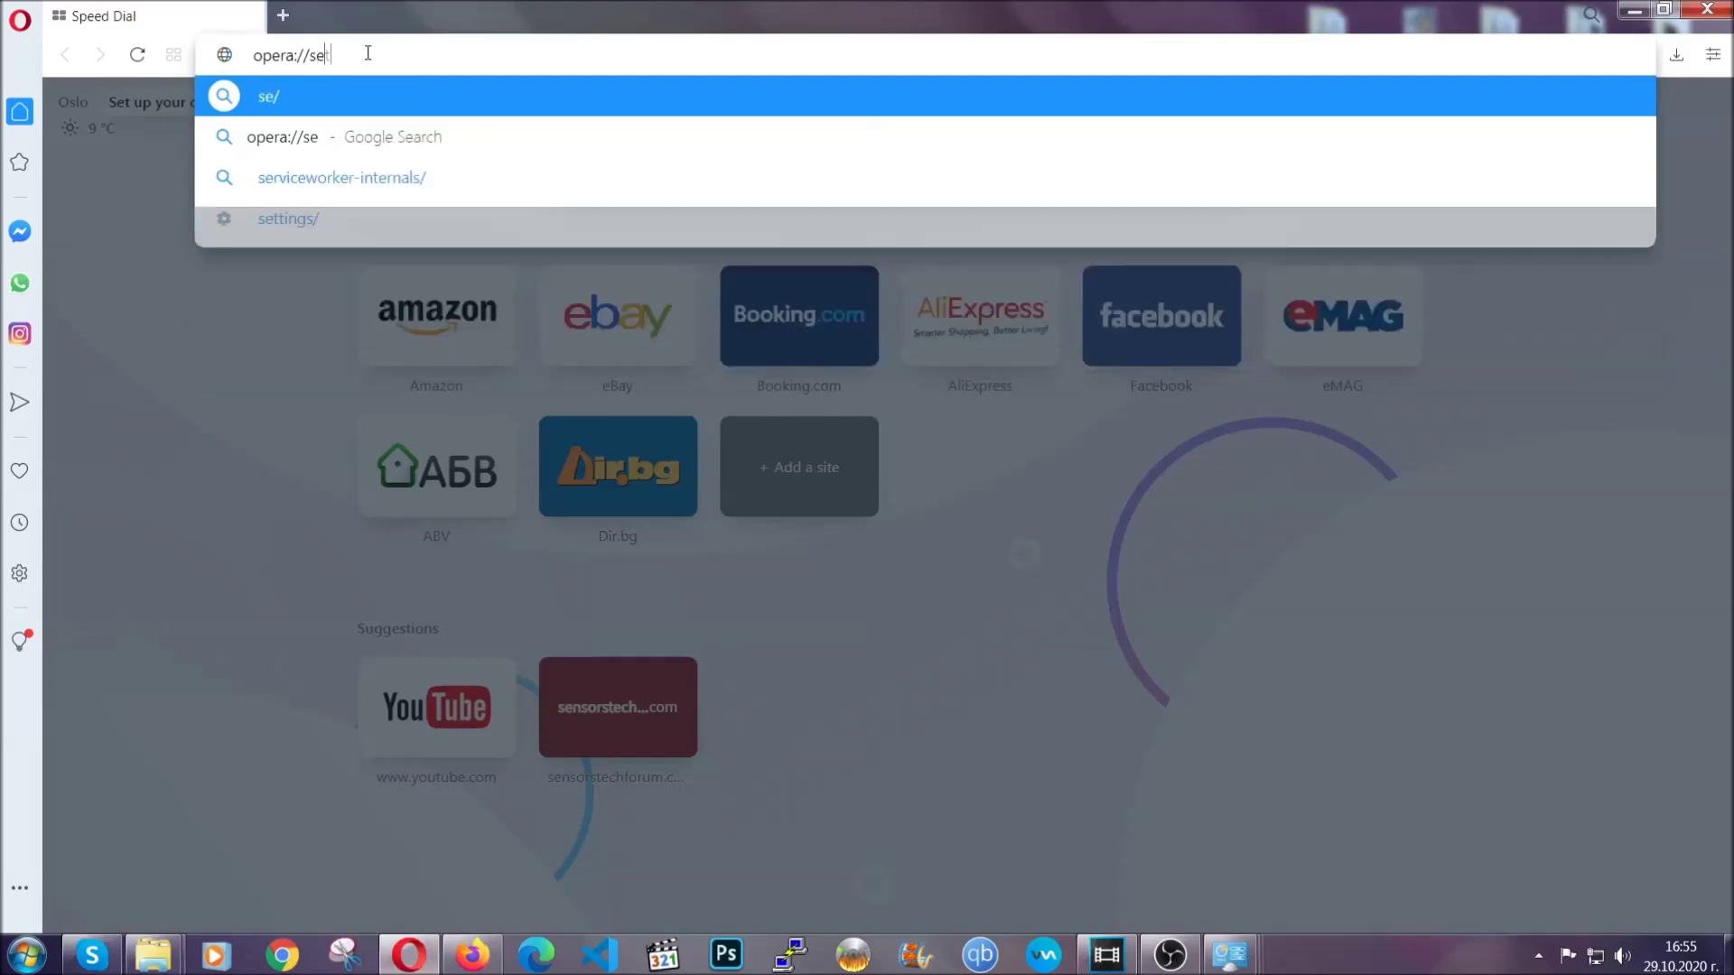
pyautogui.write('ttings/clearBrr')
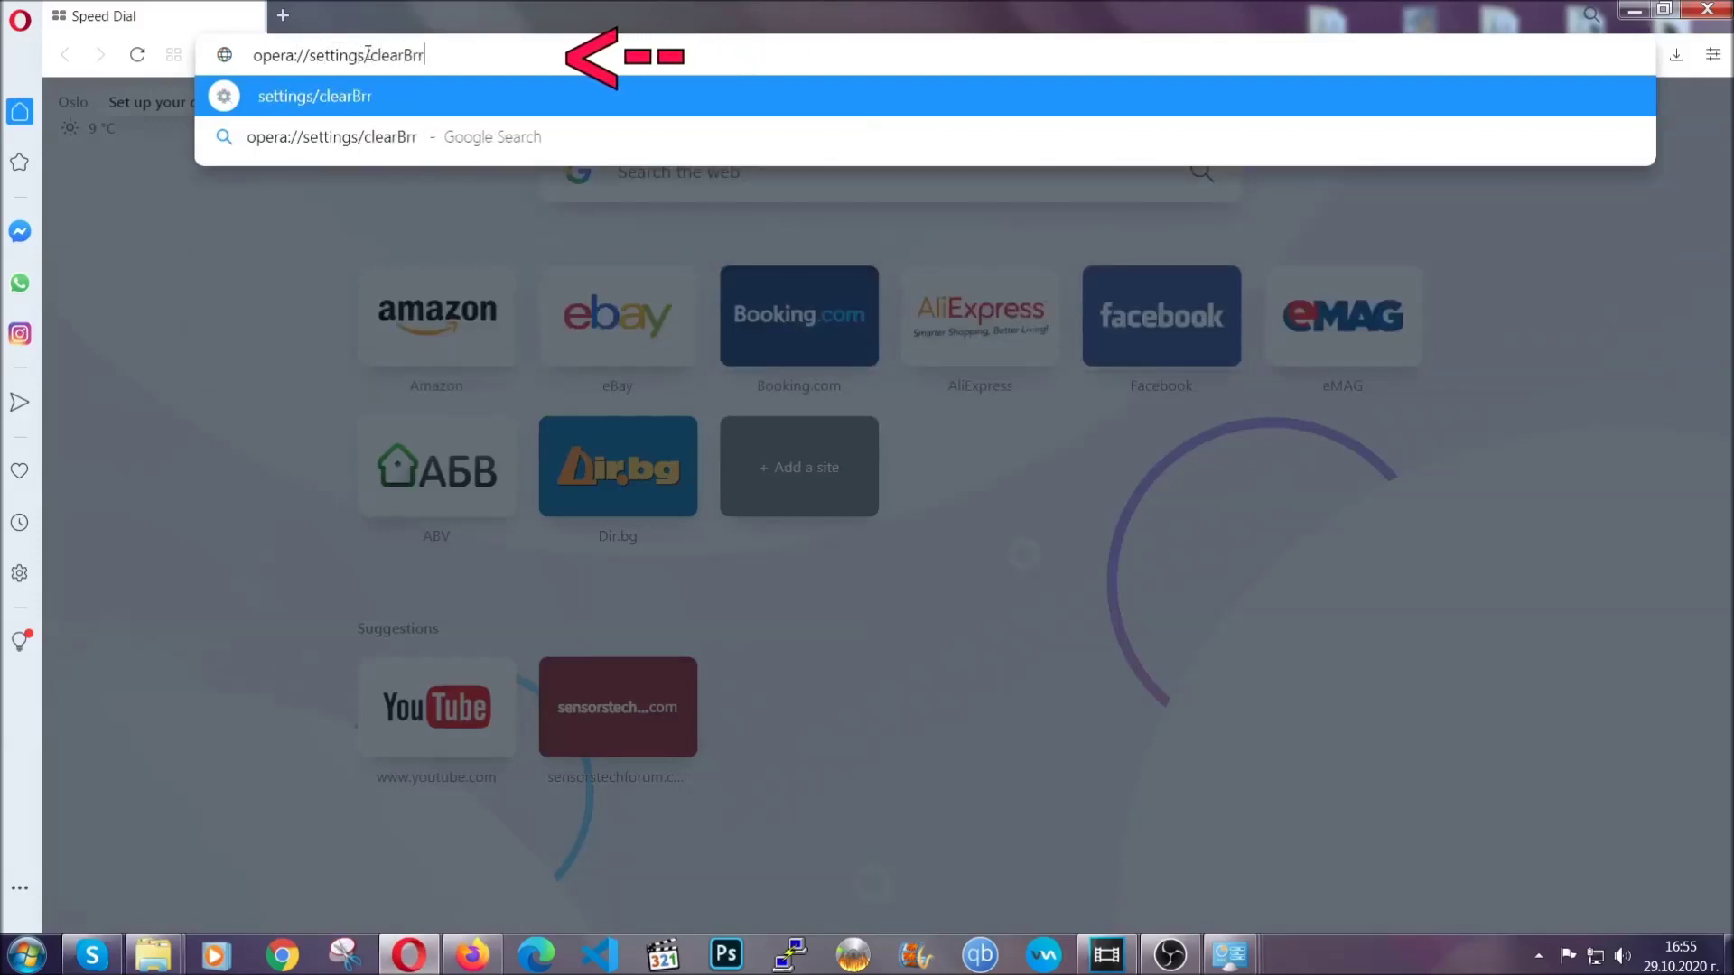
pyautogui.press('BackSpace')
pyautogui.write('owserD')
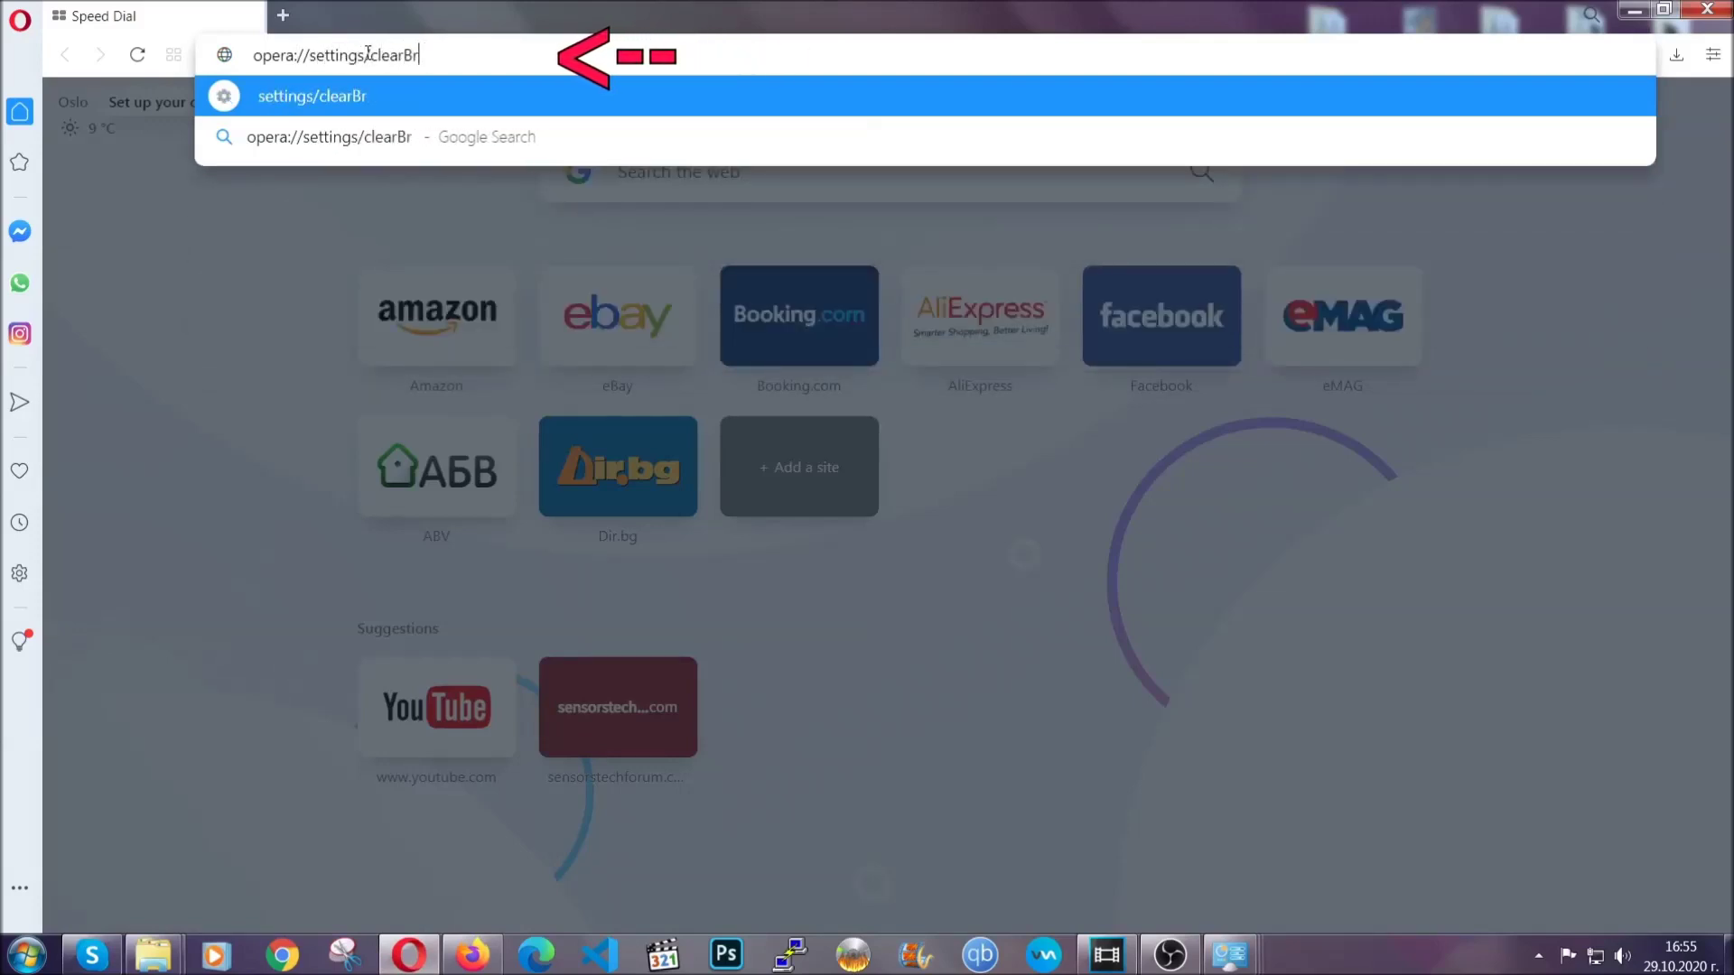
pyautogui.write('ata')
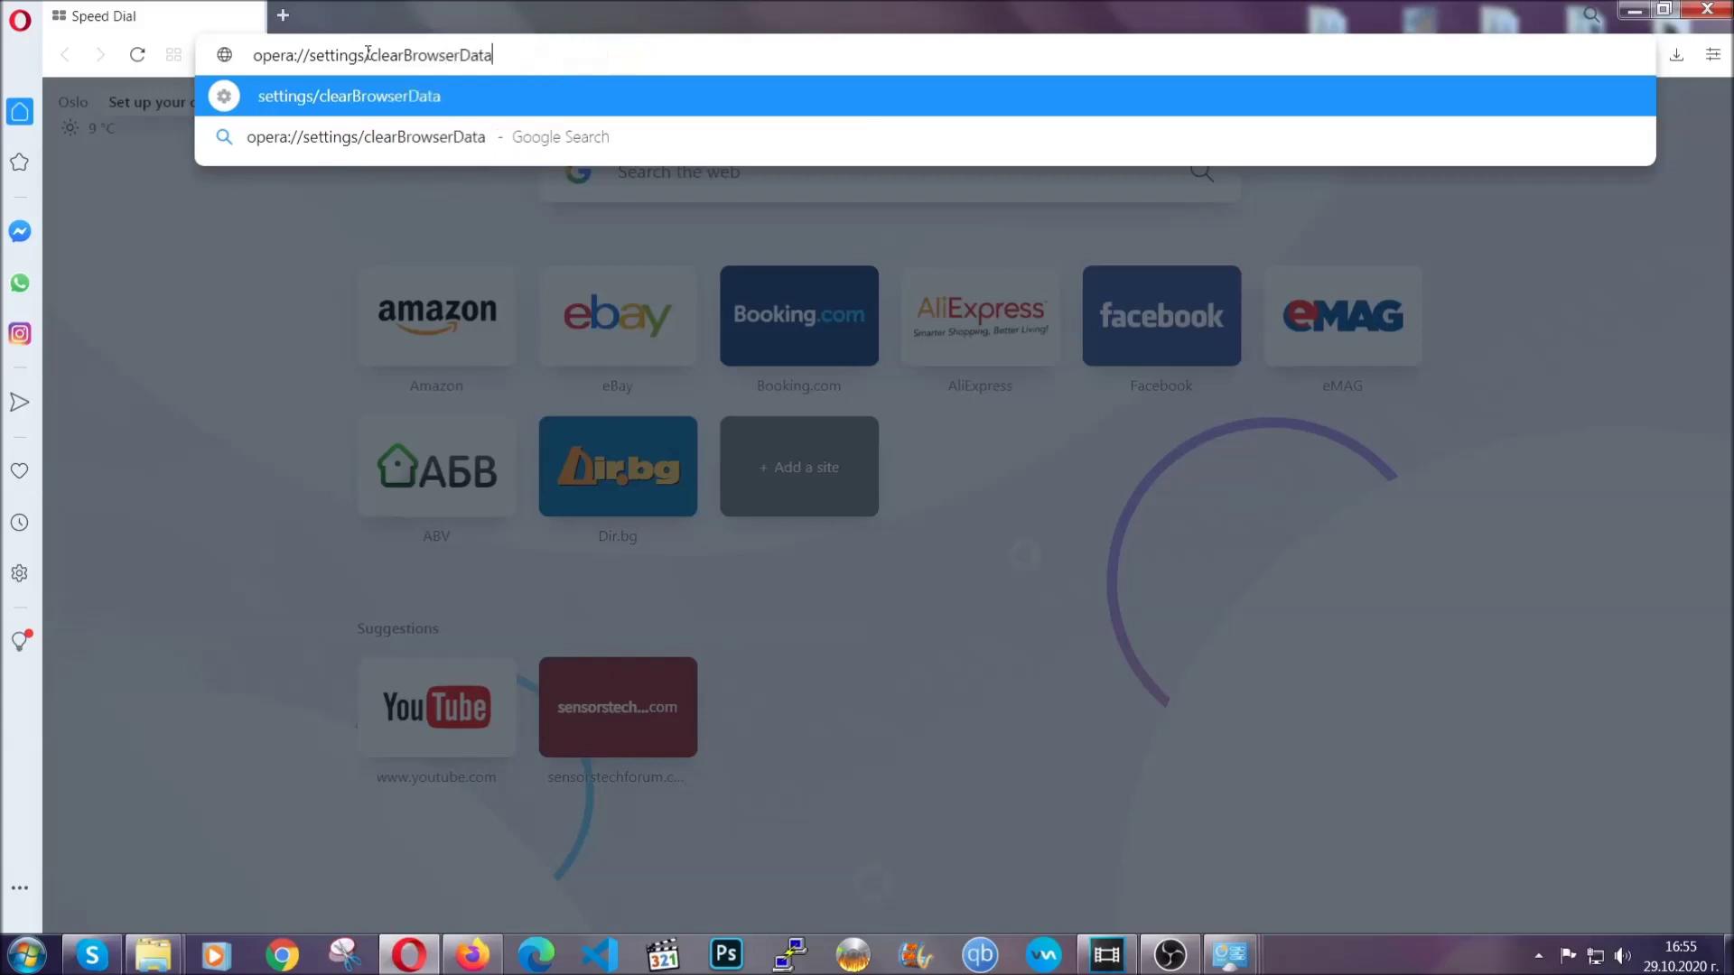
pyautogui.press('Return')
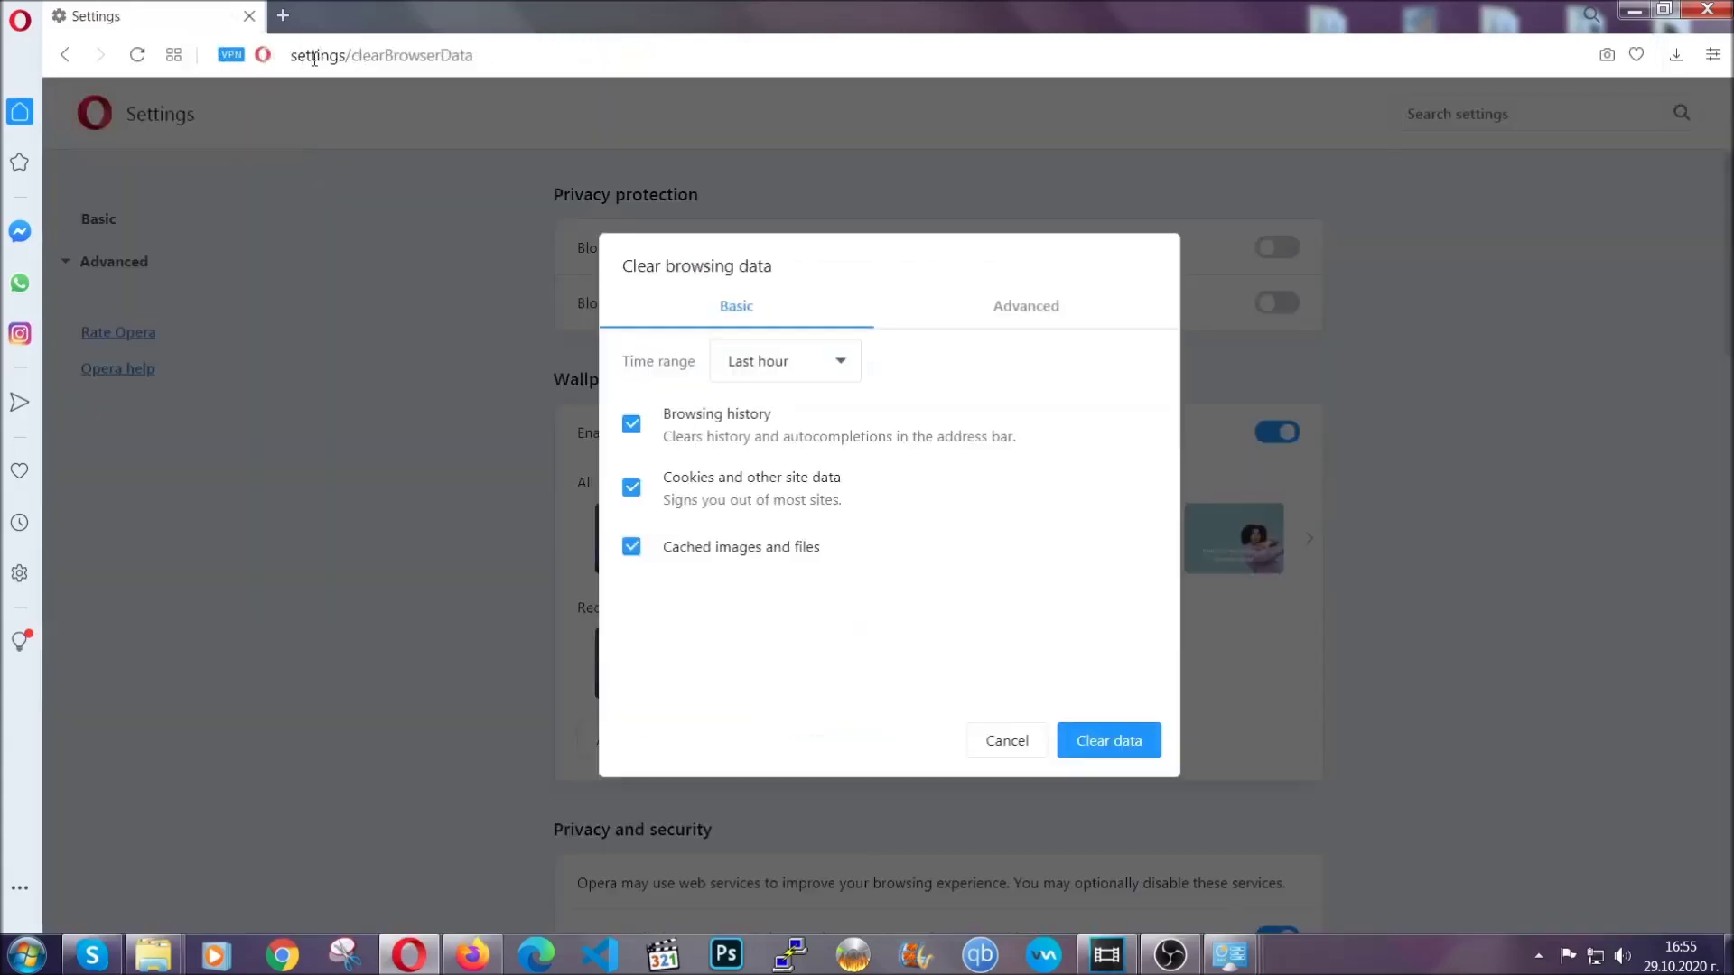
# Step: In the Advanced options, clear data for All time with Site Settings also ticked
pyautogui.click(1021, 311)
pyautogui.click(852, 363)
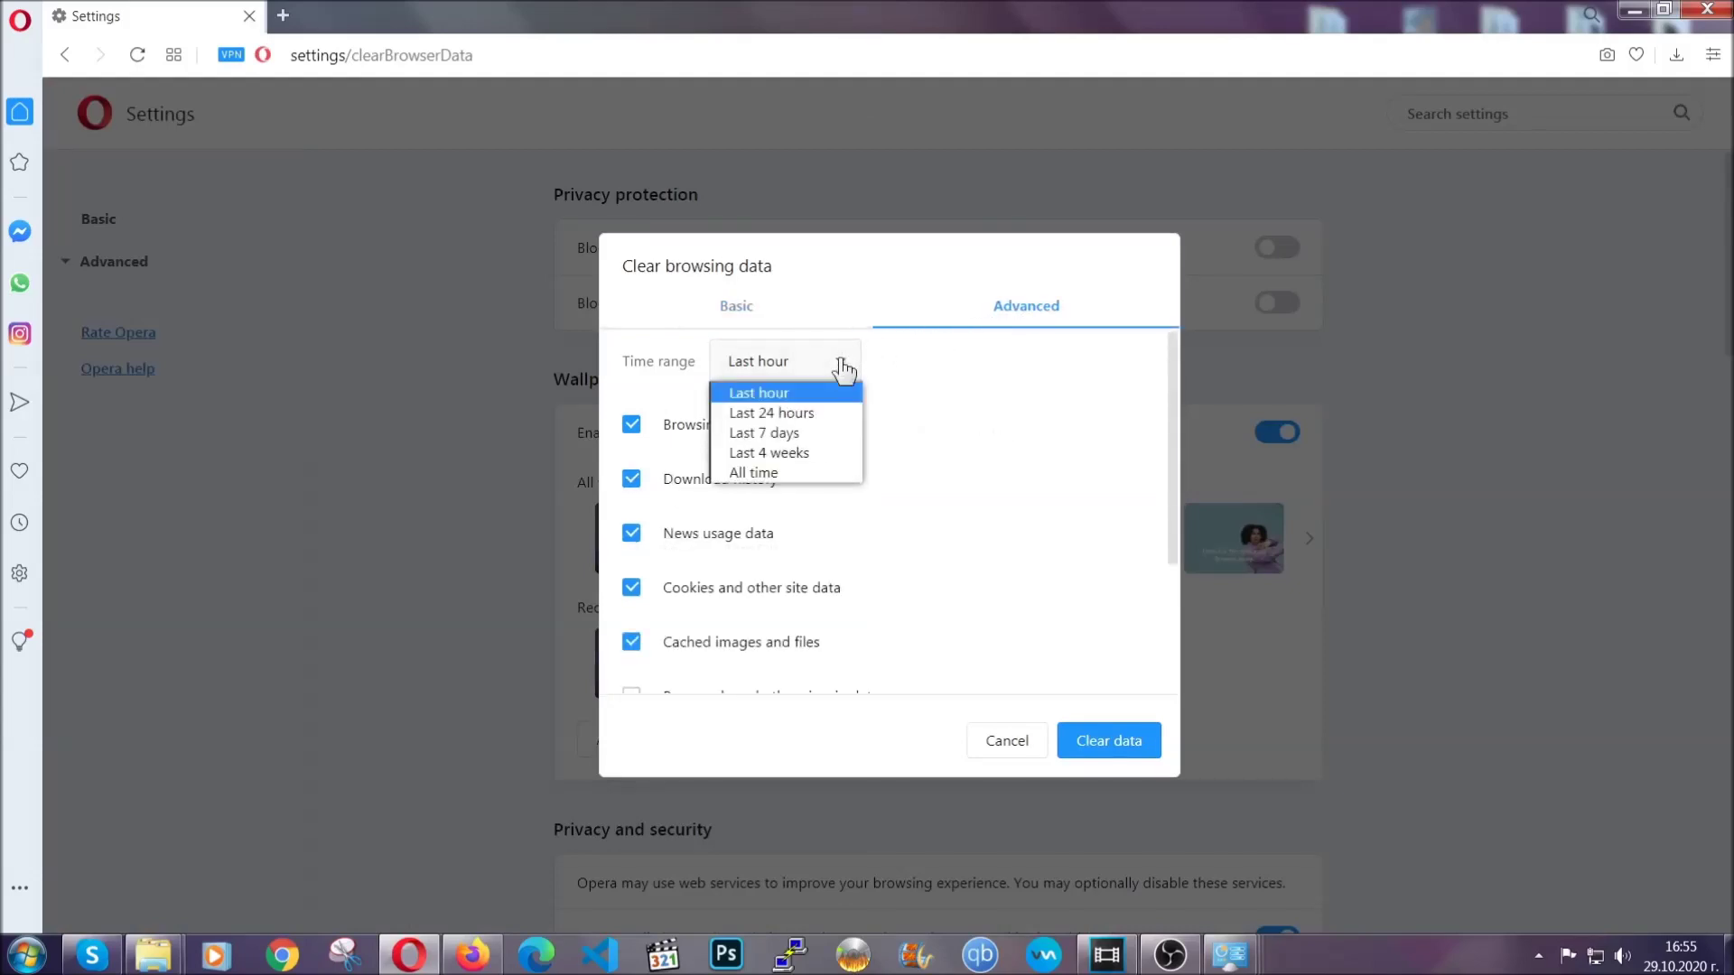
pyautogui.click(784, 468)
pyautogui.scroll(-2, 791, 483)
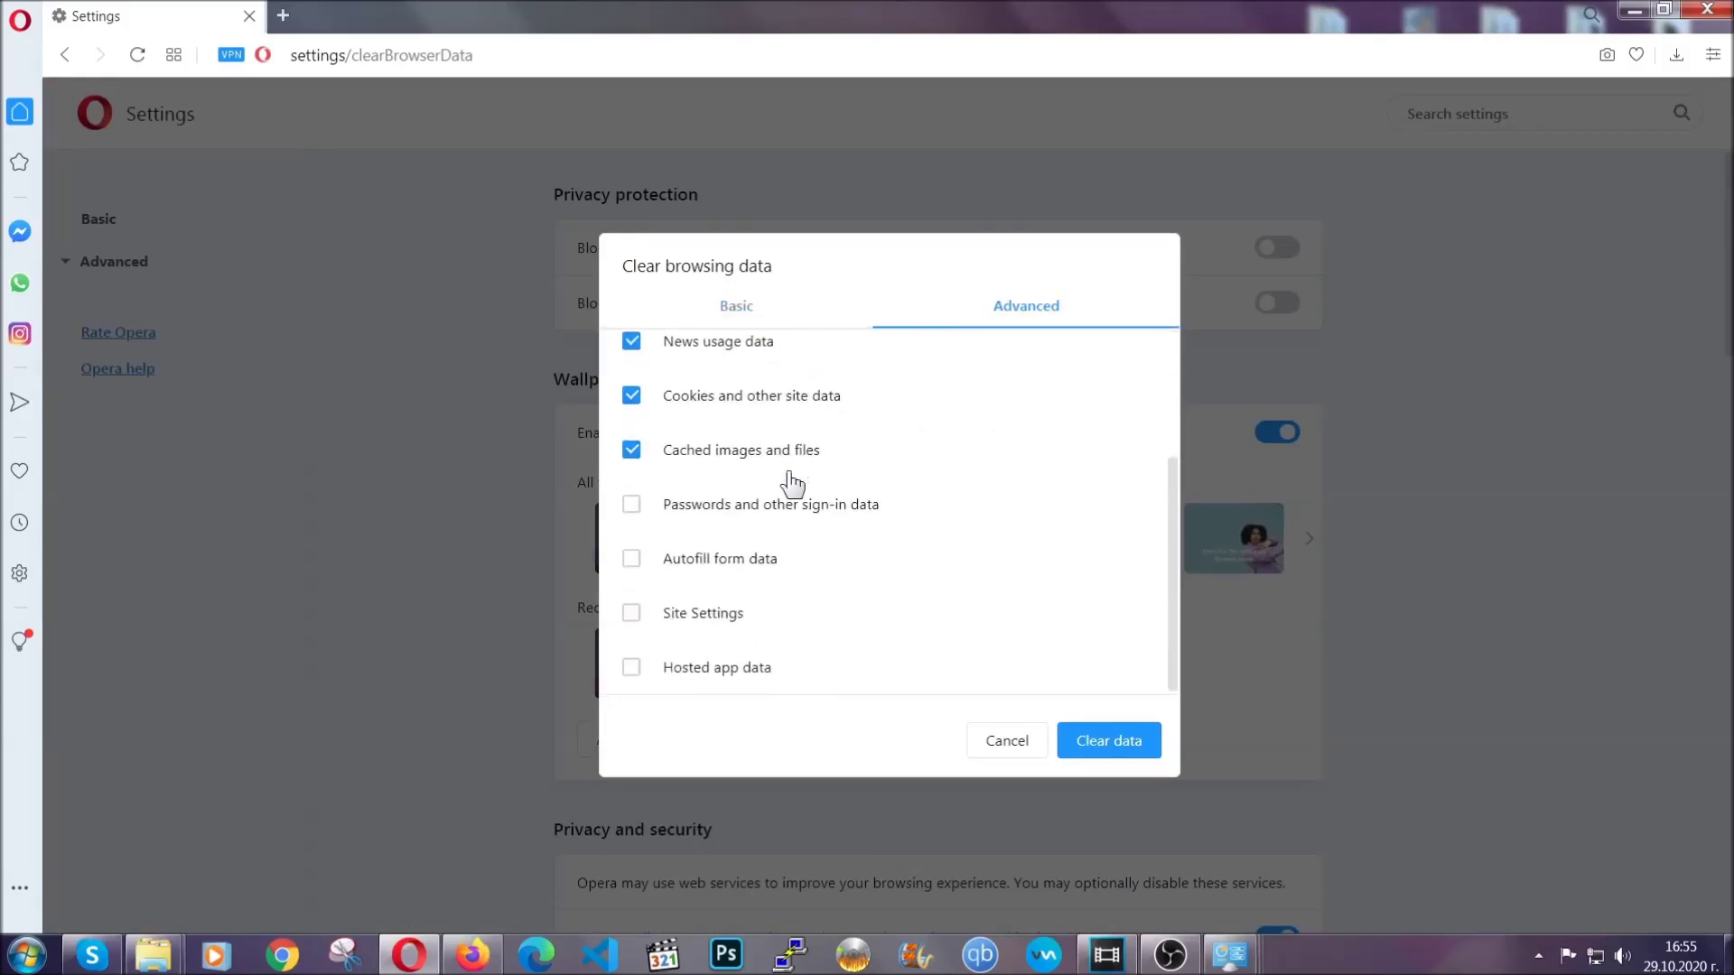
pyautogui.click(712, 618)
pyautogui.click(1104, 745)
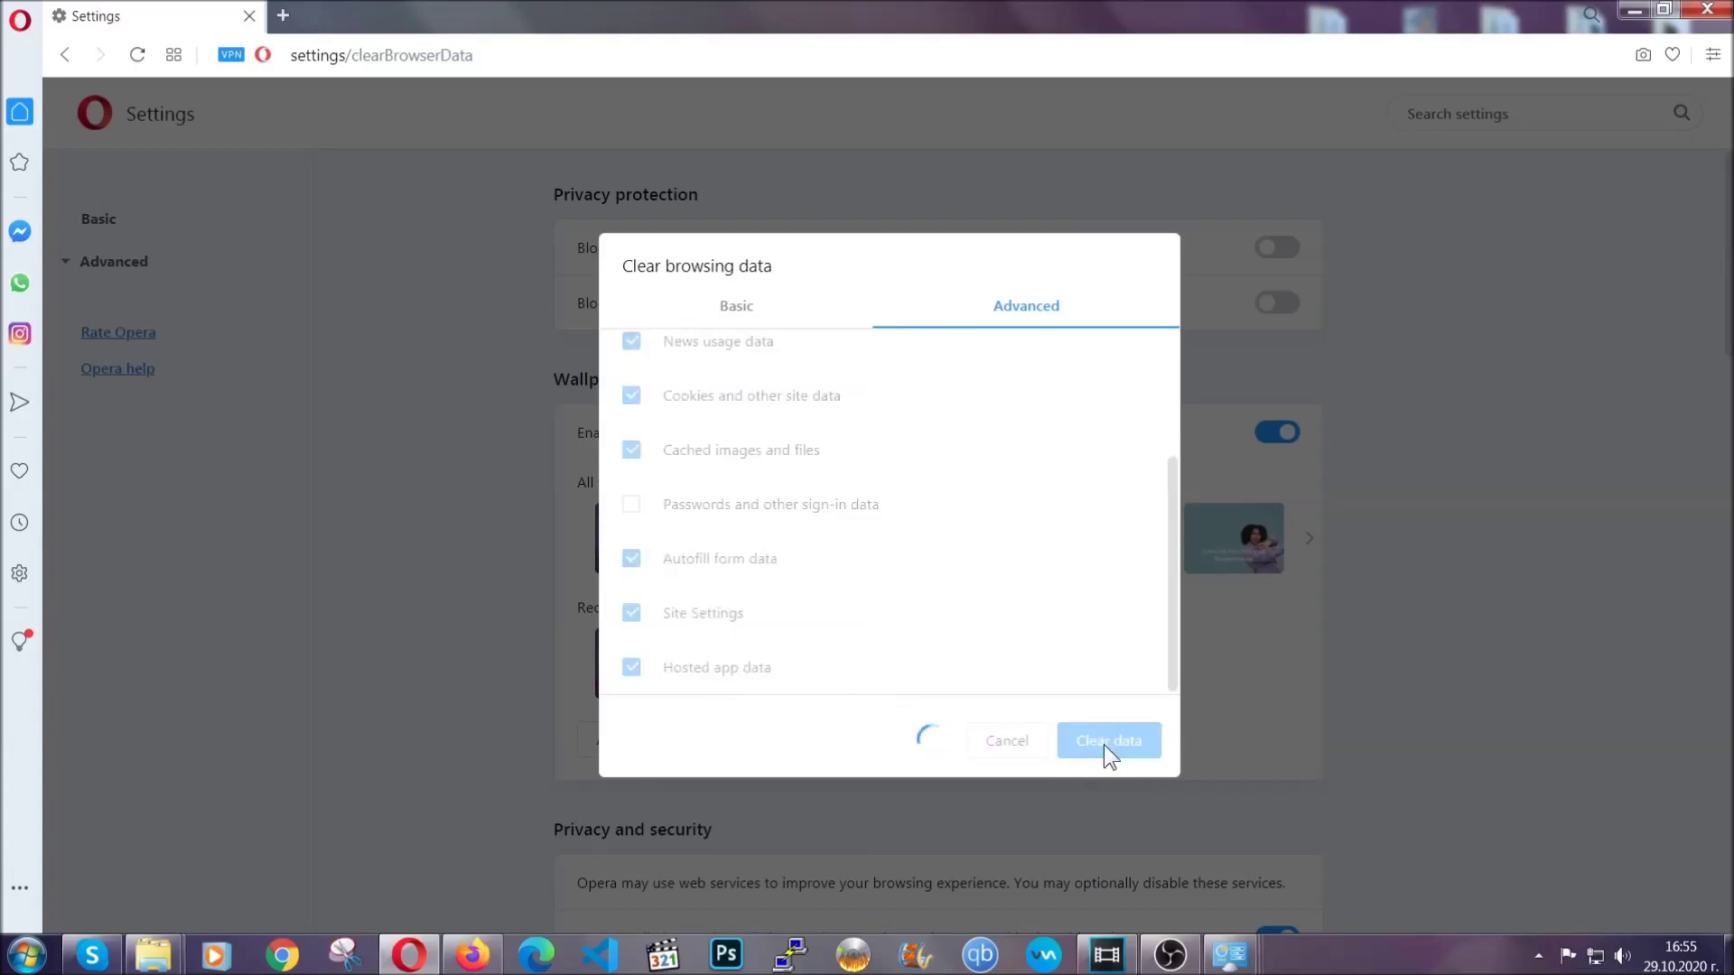